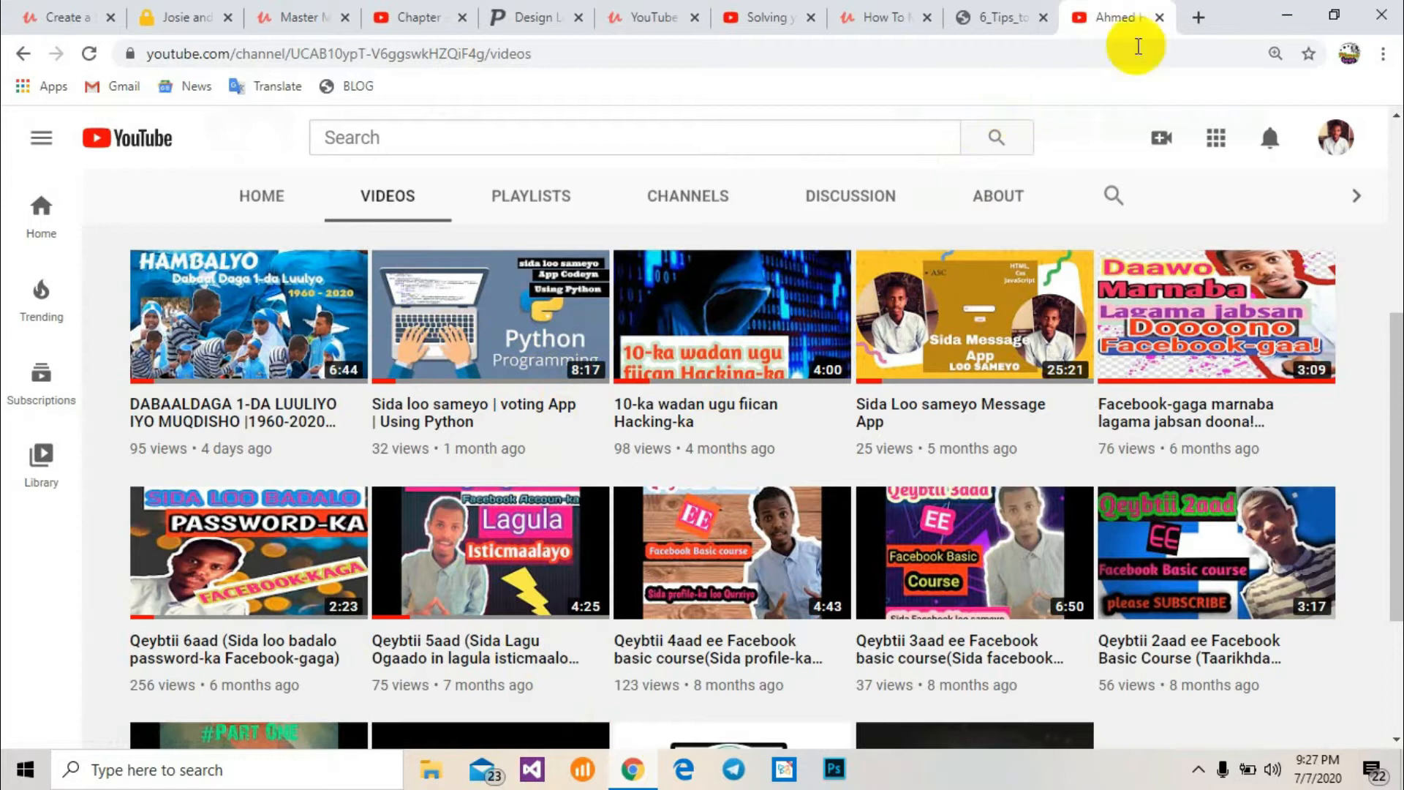
Open canva.com in a new tab and start a new YouTube Thumbnail design
click(1199, 17)
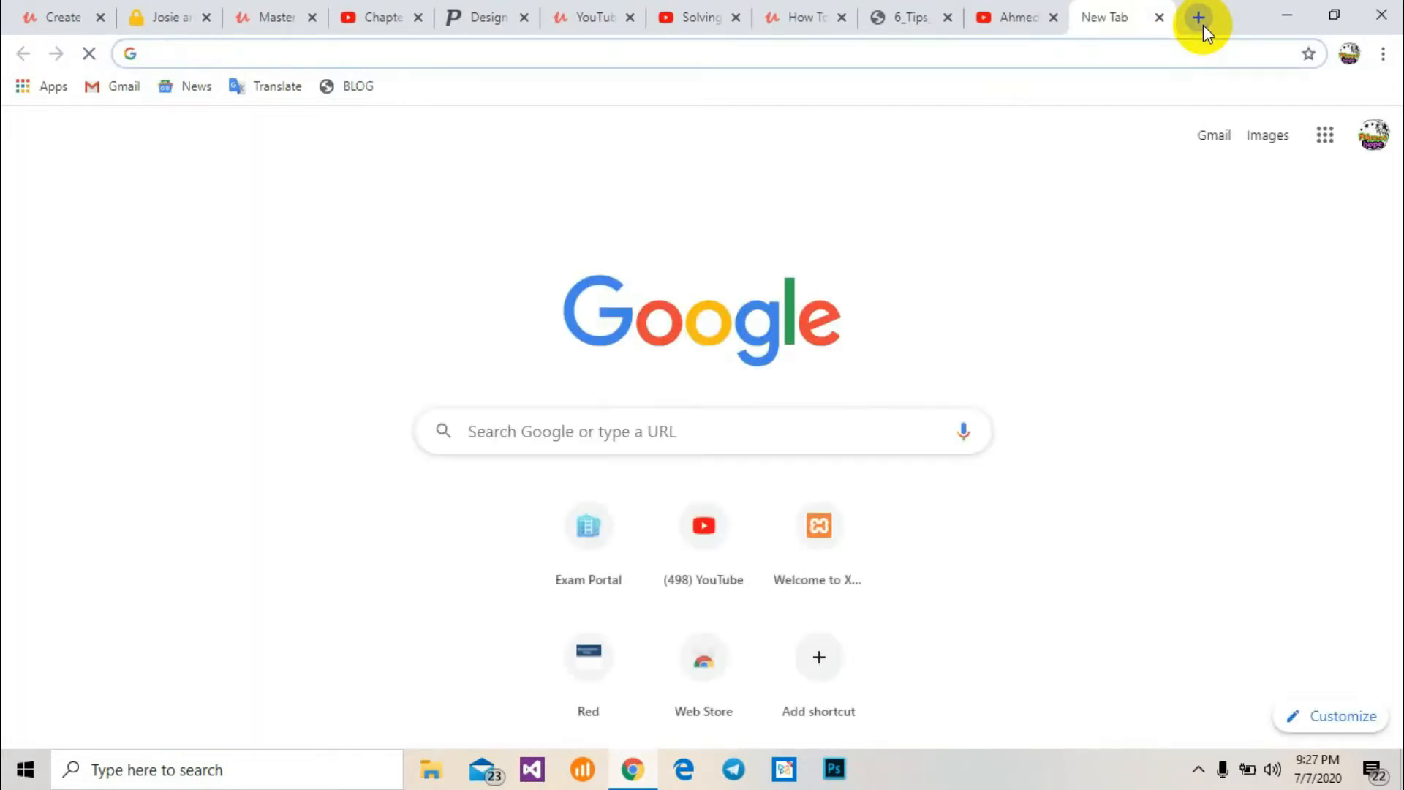
text(canva.com)
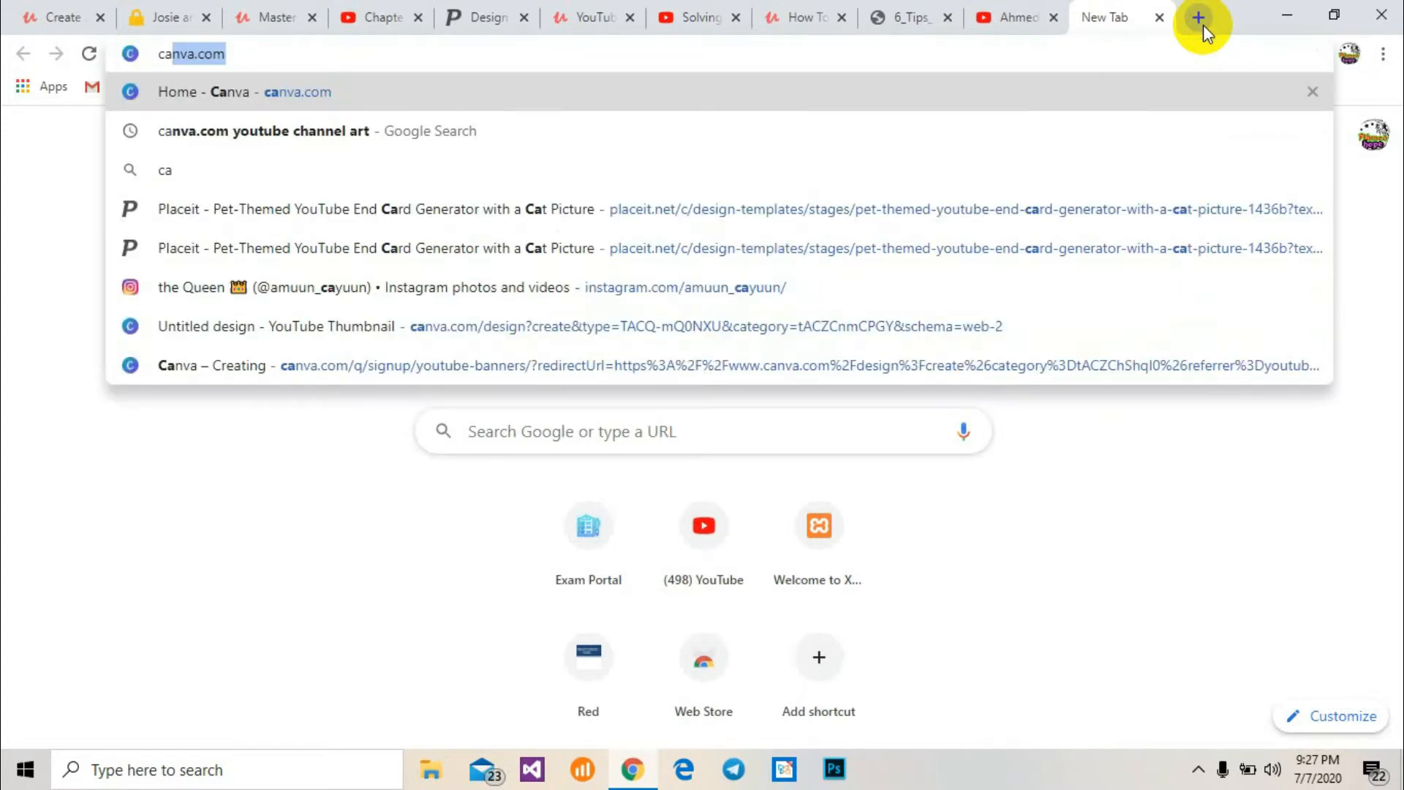
key(Return)
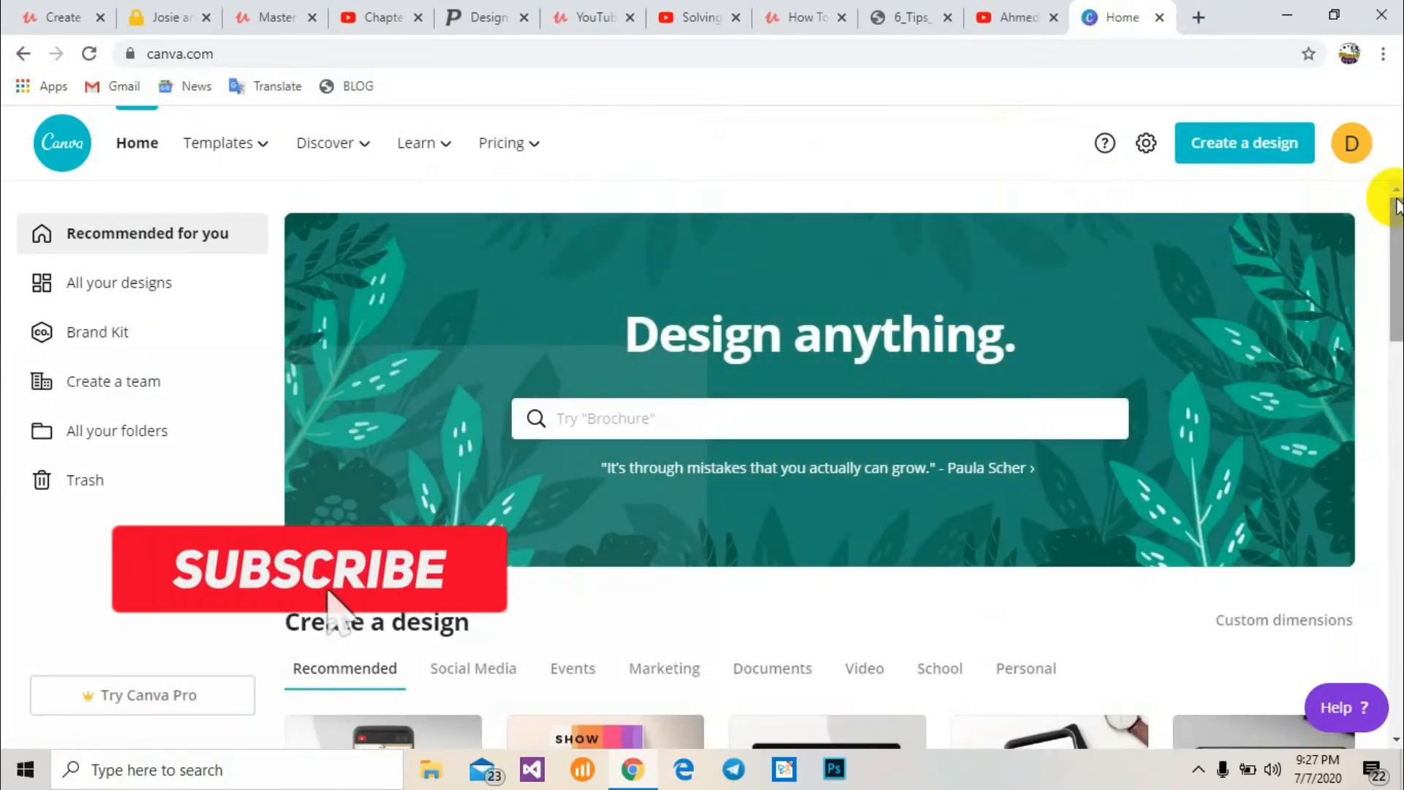
drag(1397, 205, 1396, 332)
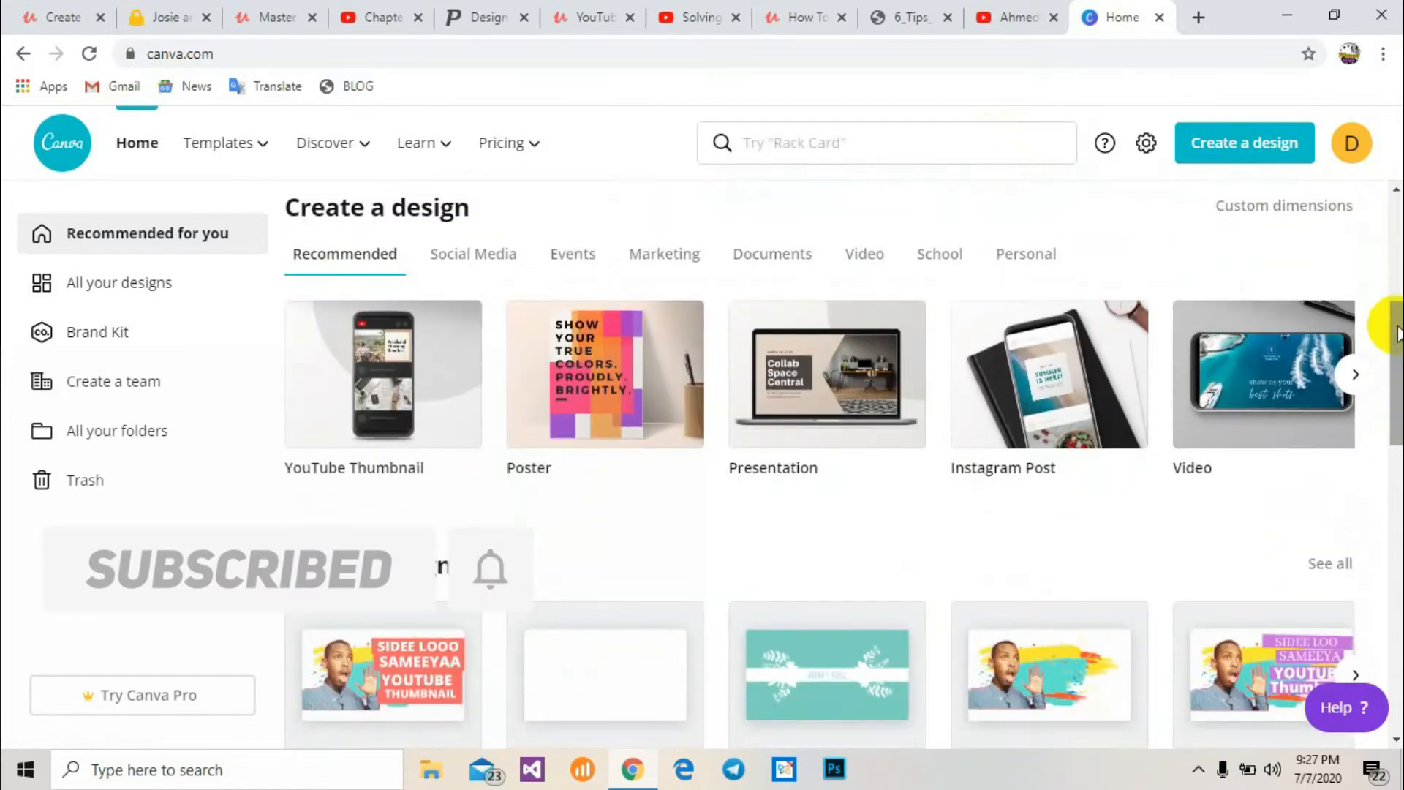
click(402, 444)
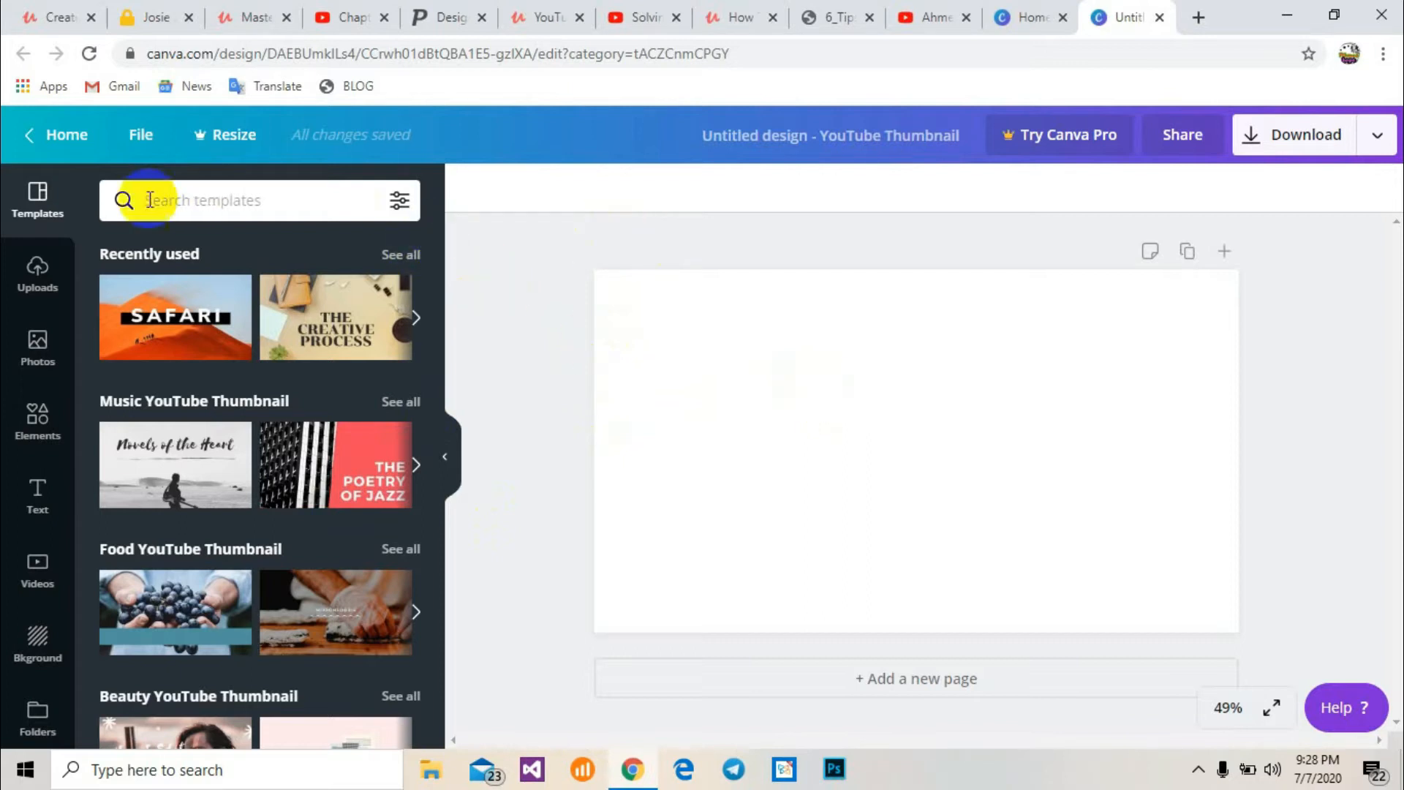
Upload the image i tried.png from the Desktop to the design's uploads
click(33, 269)
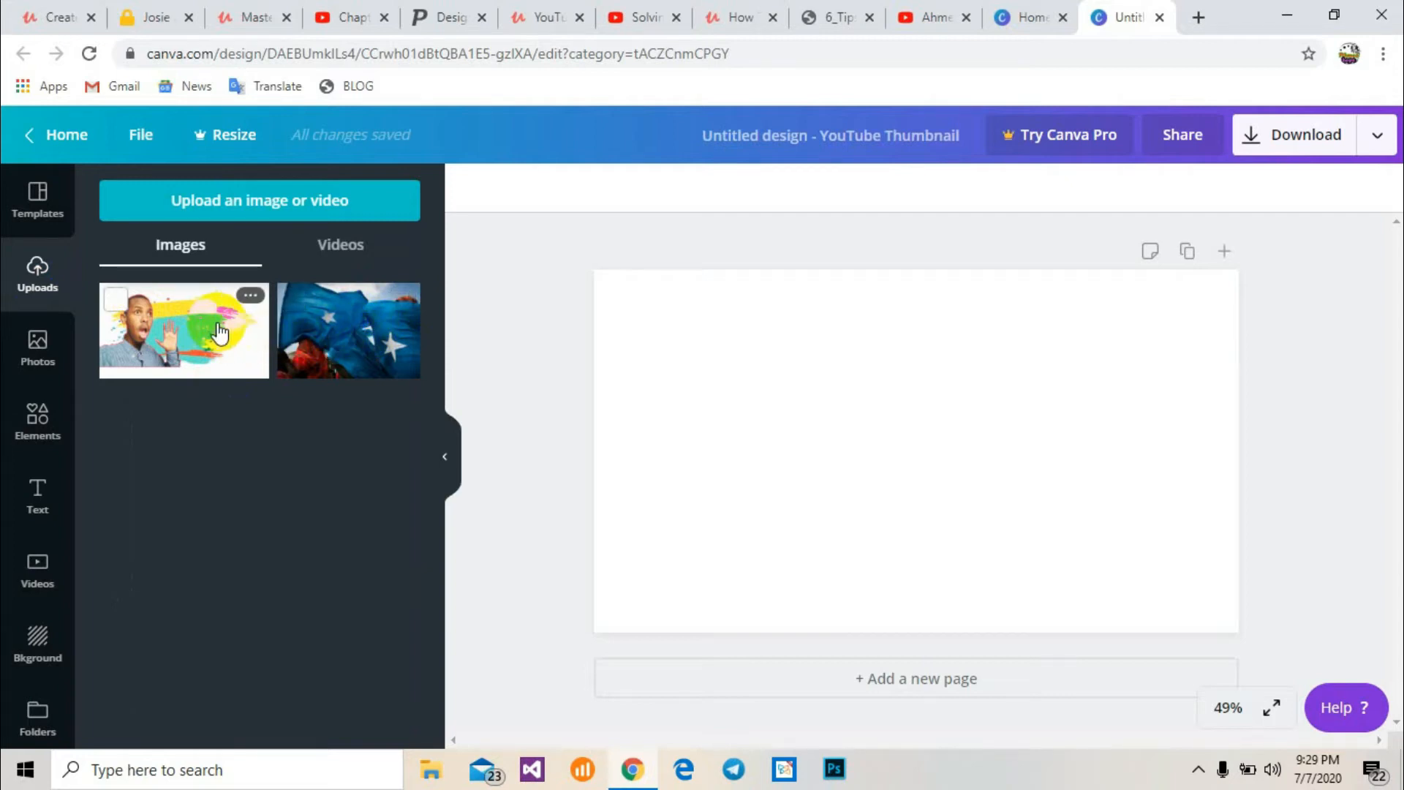
click(246, 212)
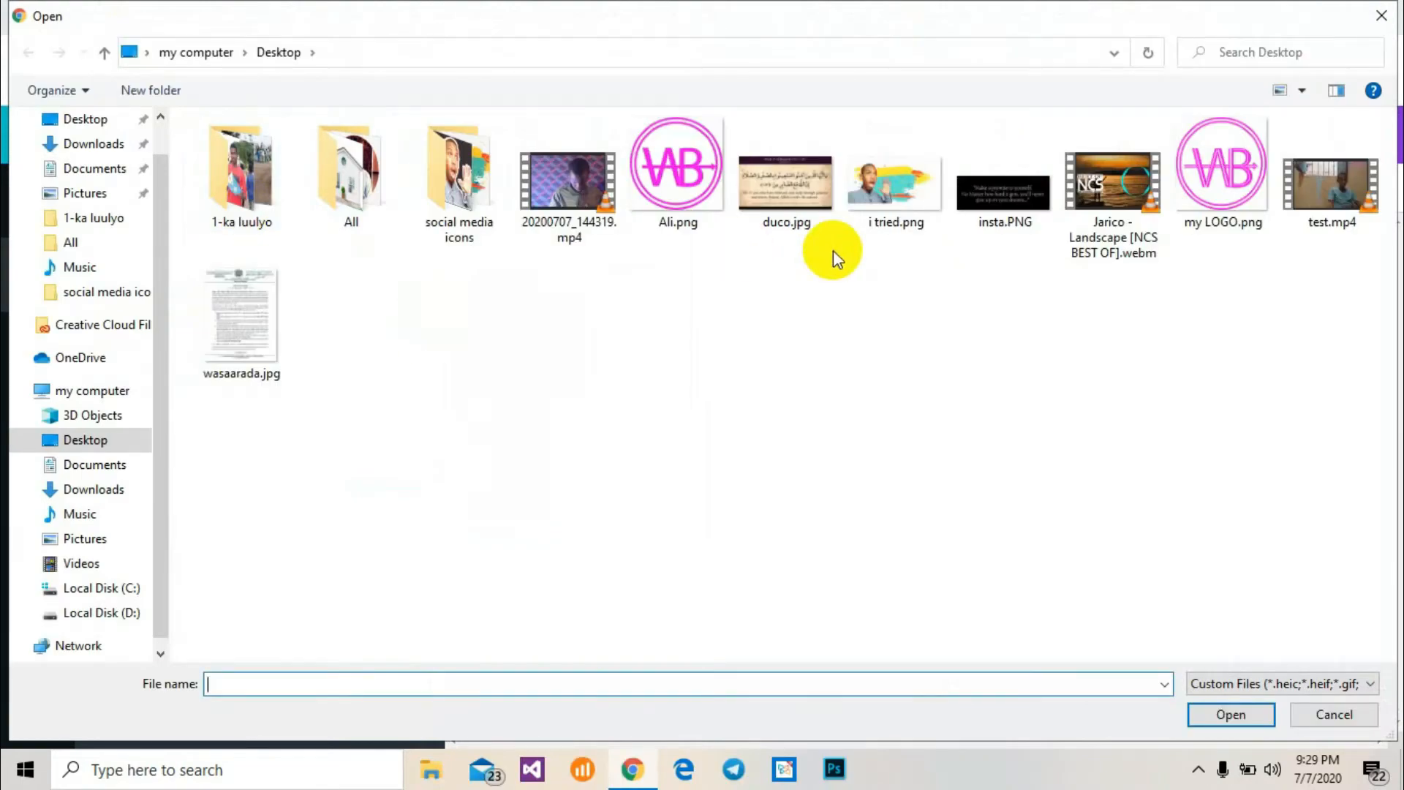
double_click(878, 224)
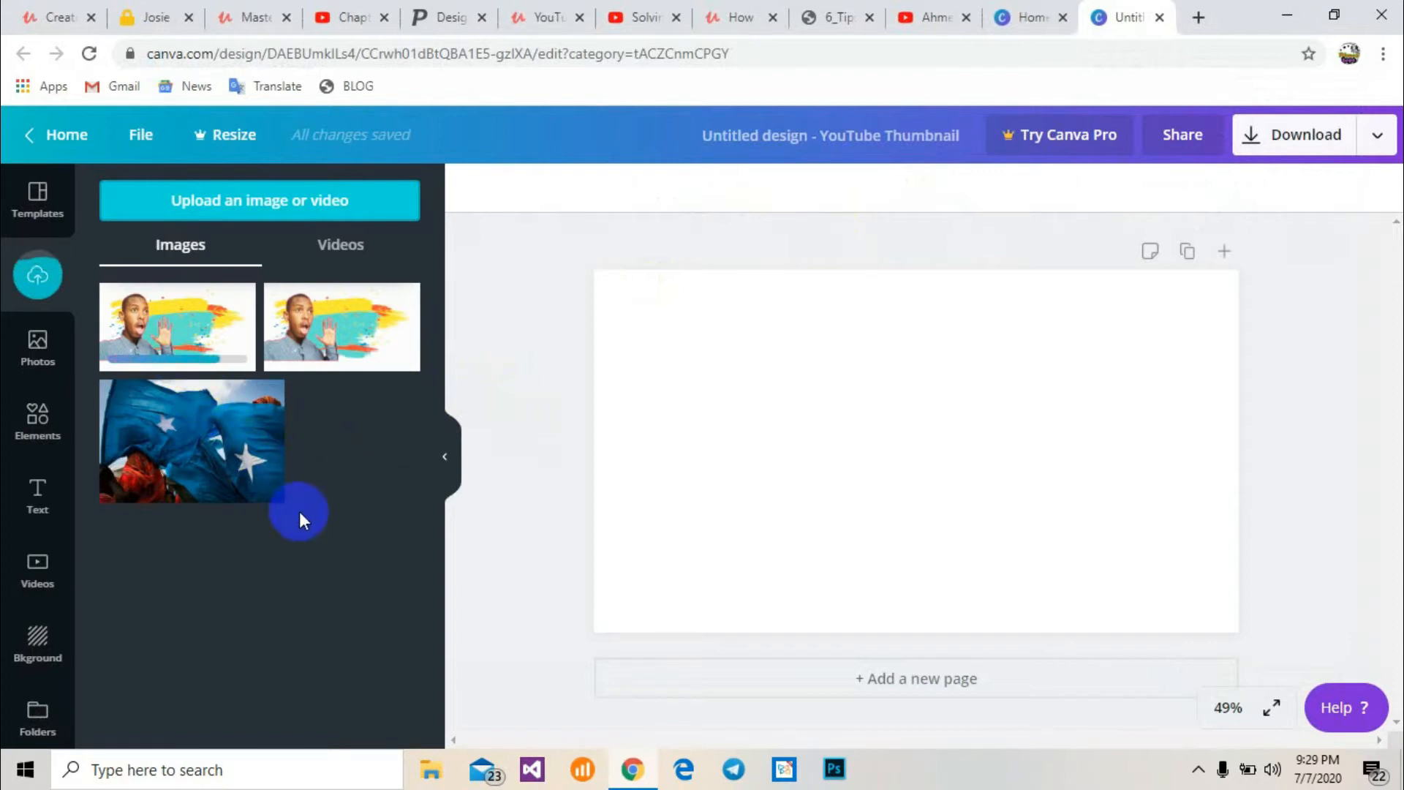
Place the uploaded image on the page and enlarge it to fill the whole thumbnail
click(199, 358)
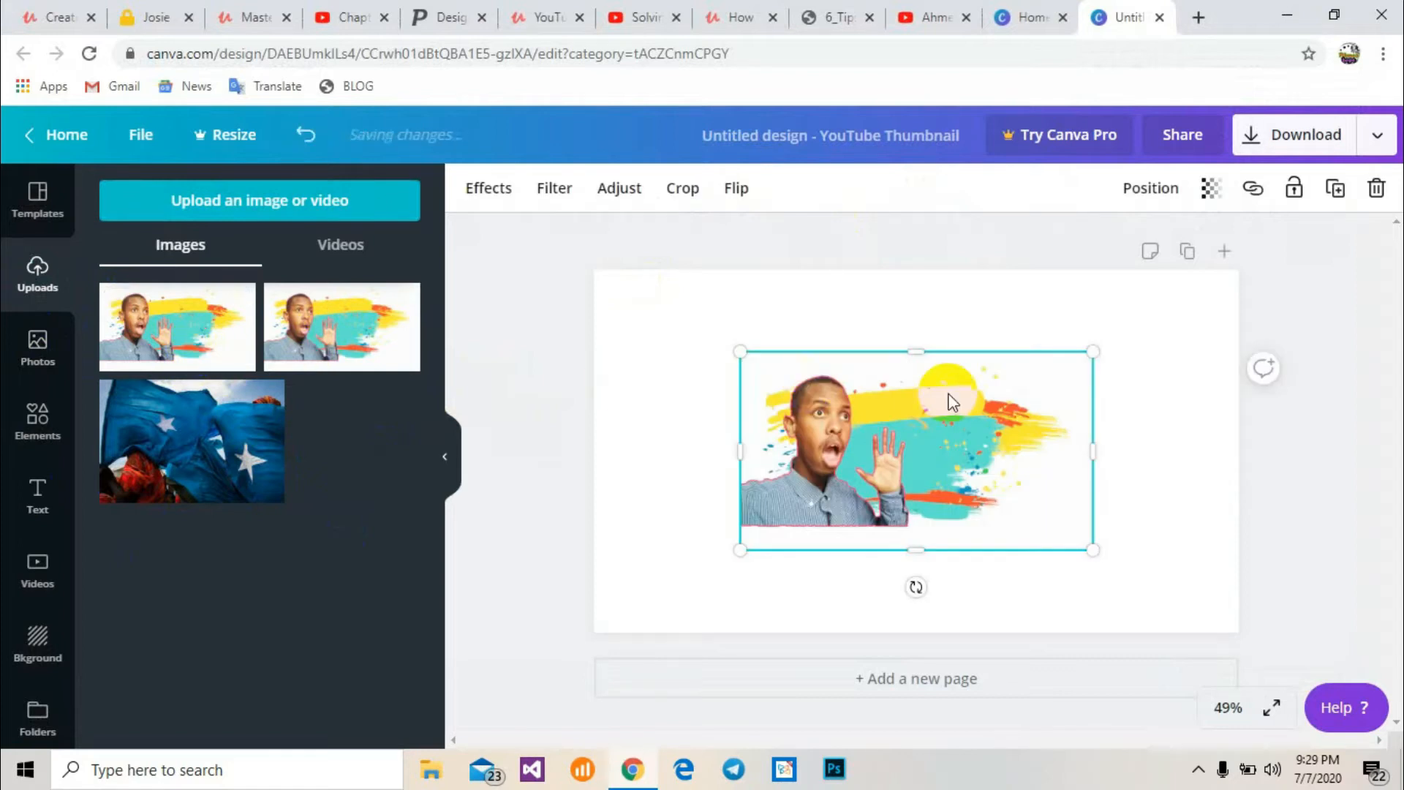
drag(740, 351, 590, 282)
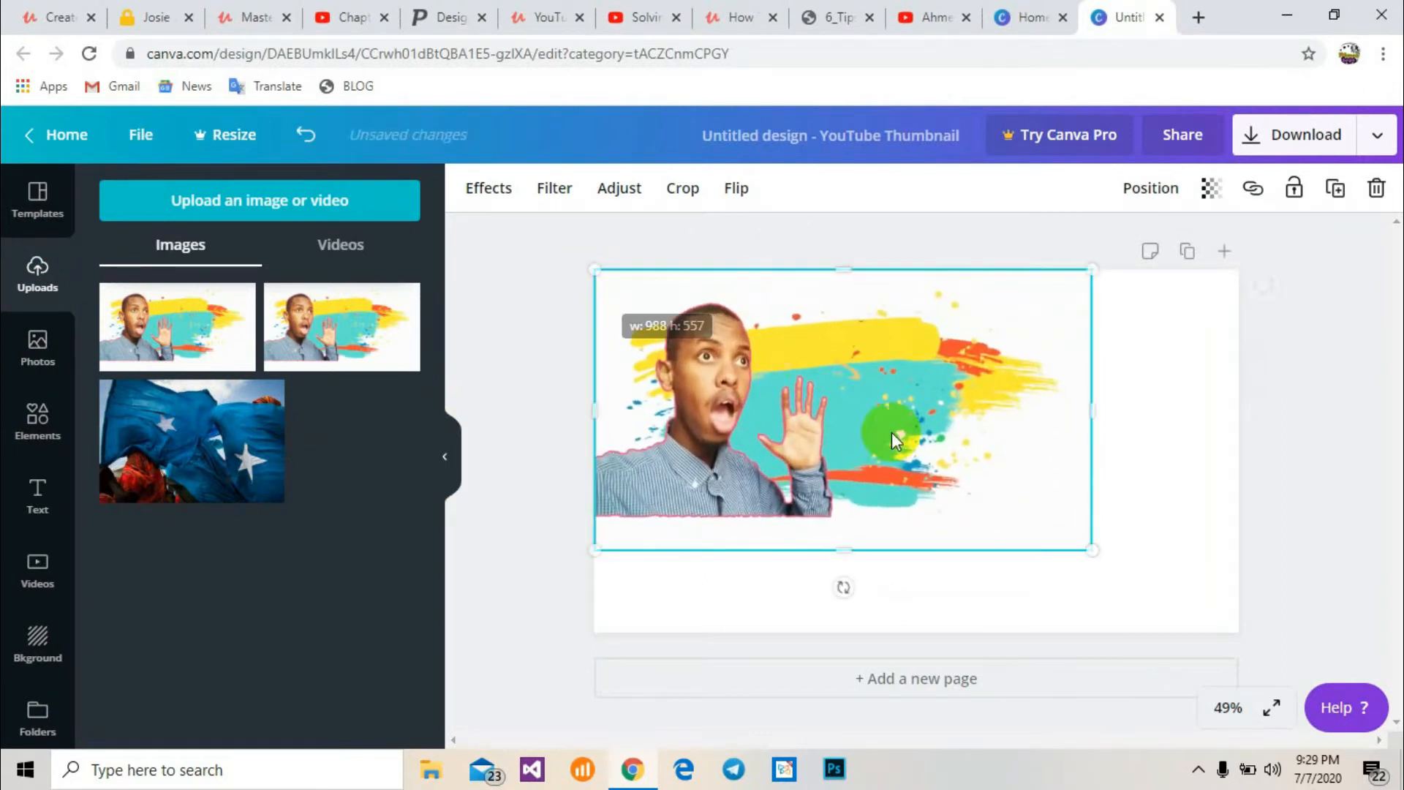
drag(1097, 556, 1244, 642)
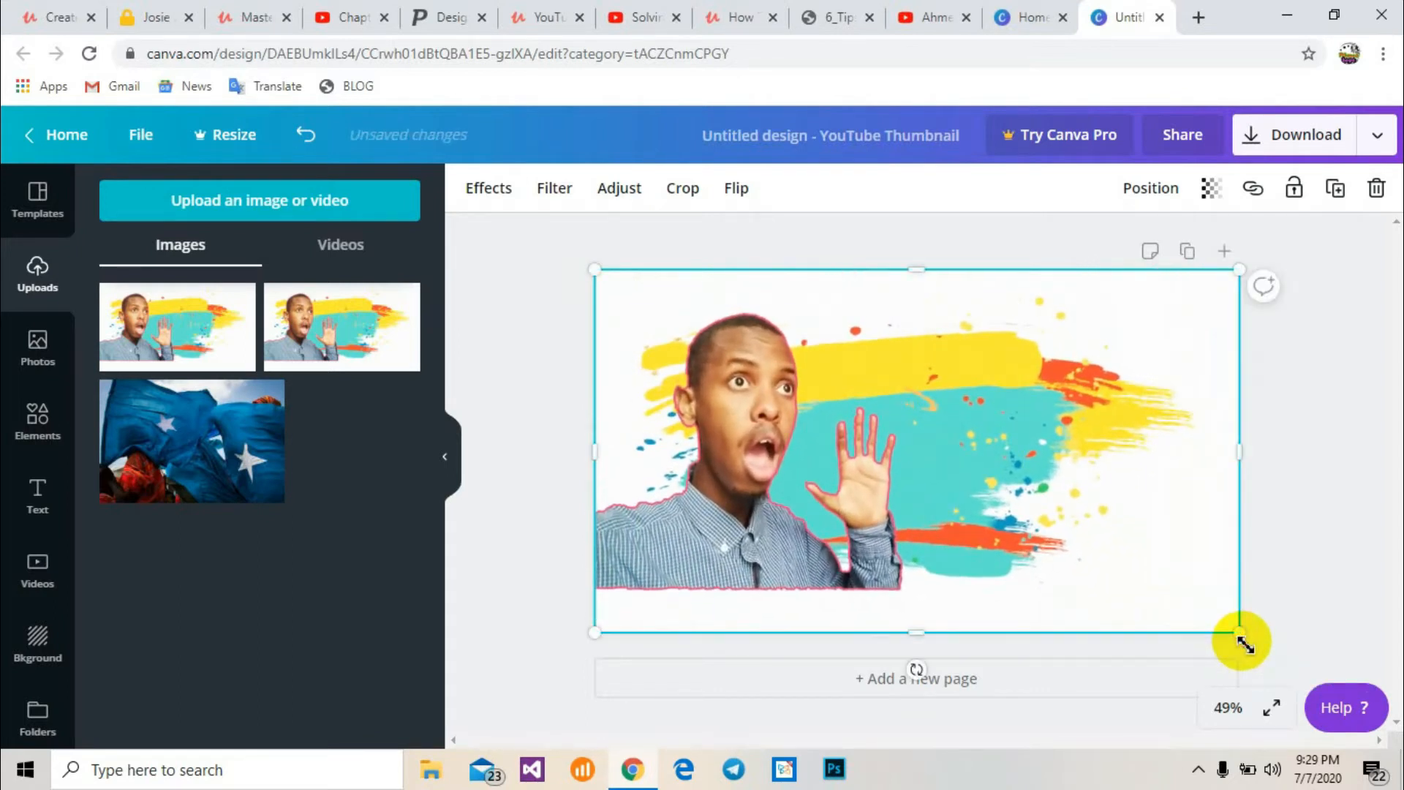
drag(597, 271, 593, 268)
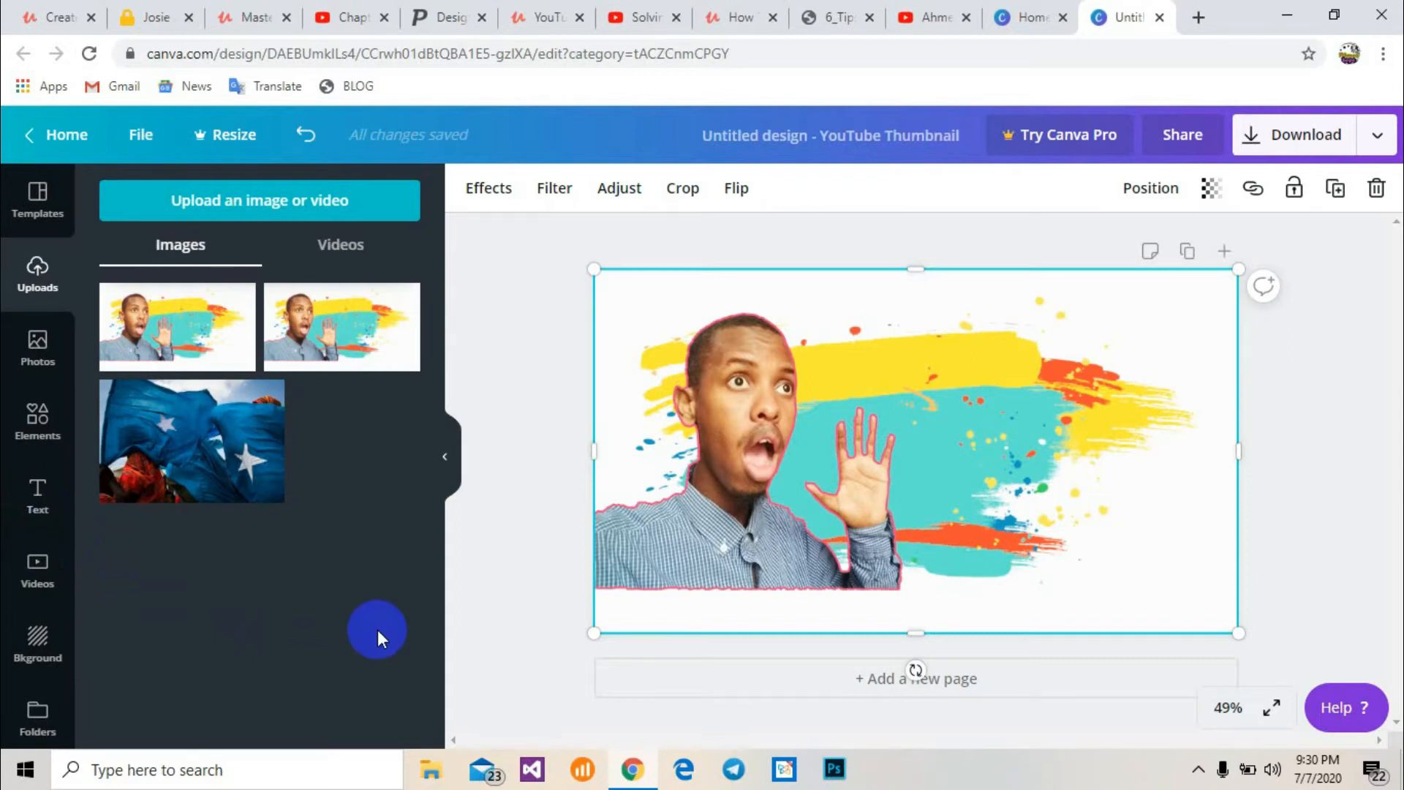
Add a heading text box and move it to the upper right of the thumbnail
click(34, 505)
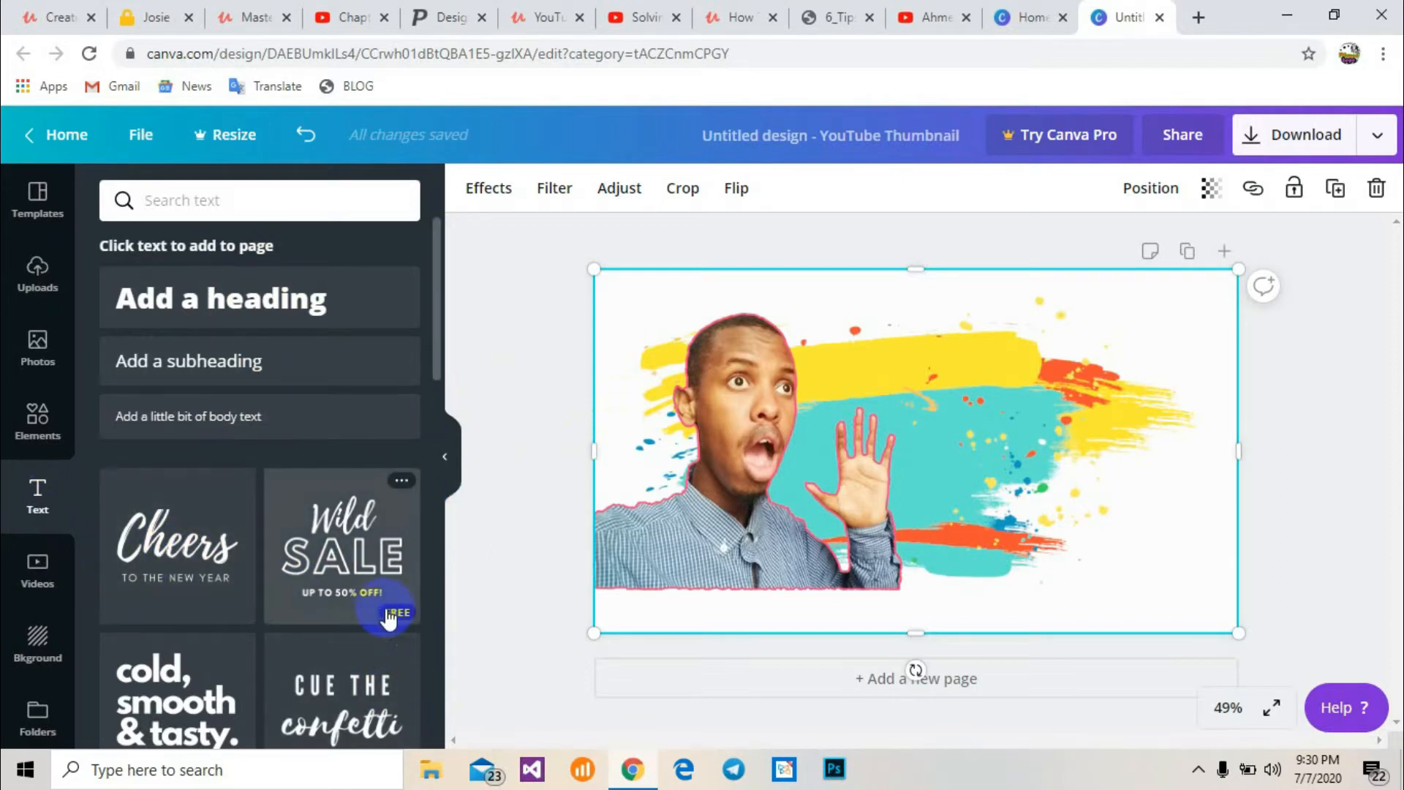
click(270, 303)
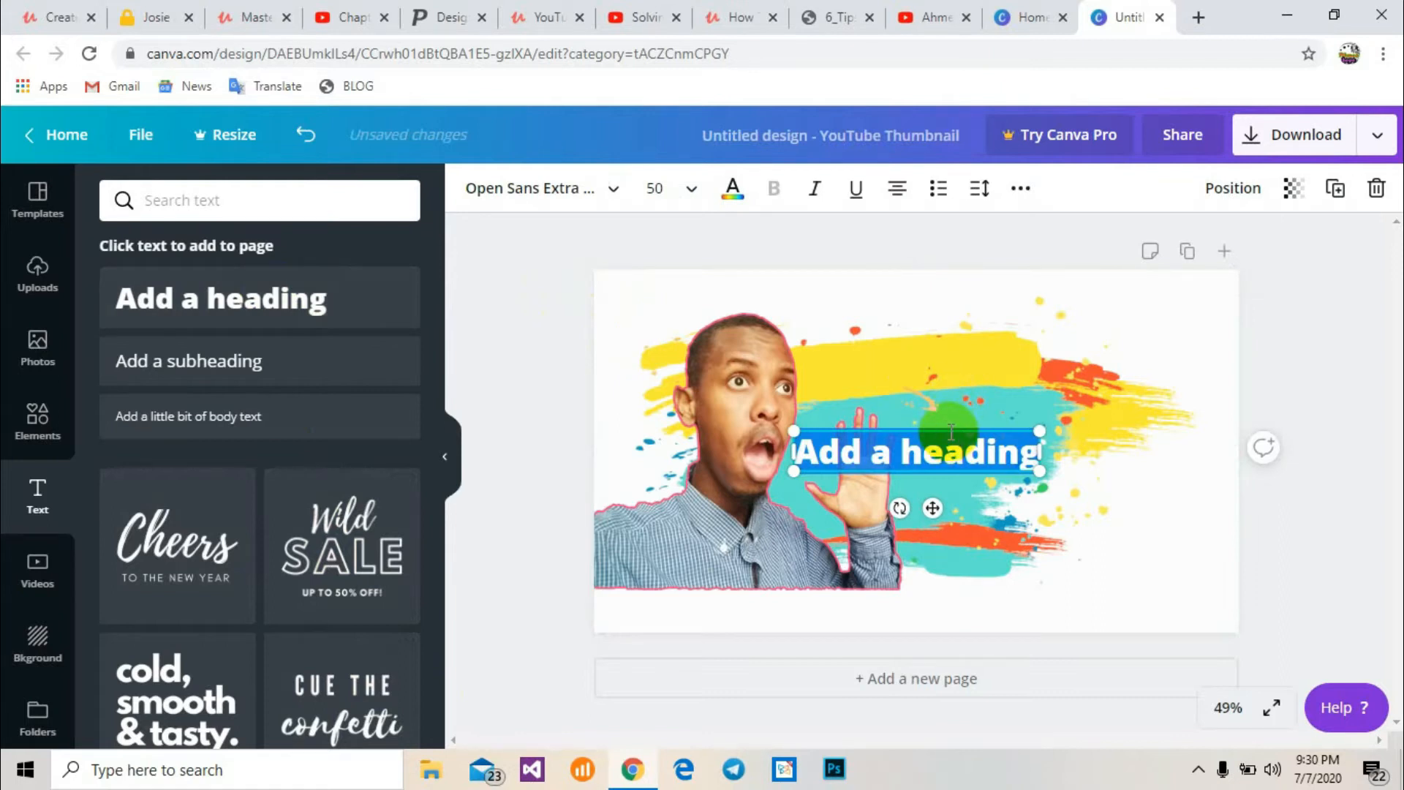
drag(951, 432, 1051, 300)
click(1070, 343)
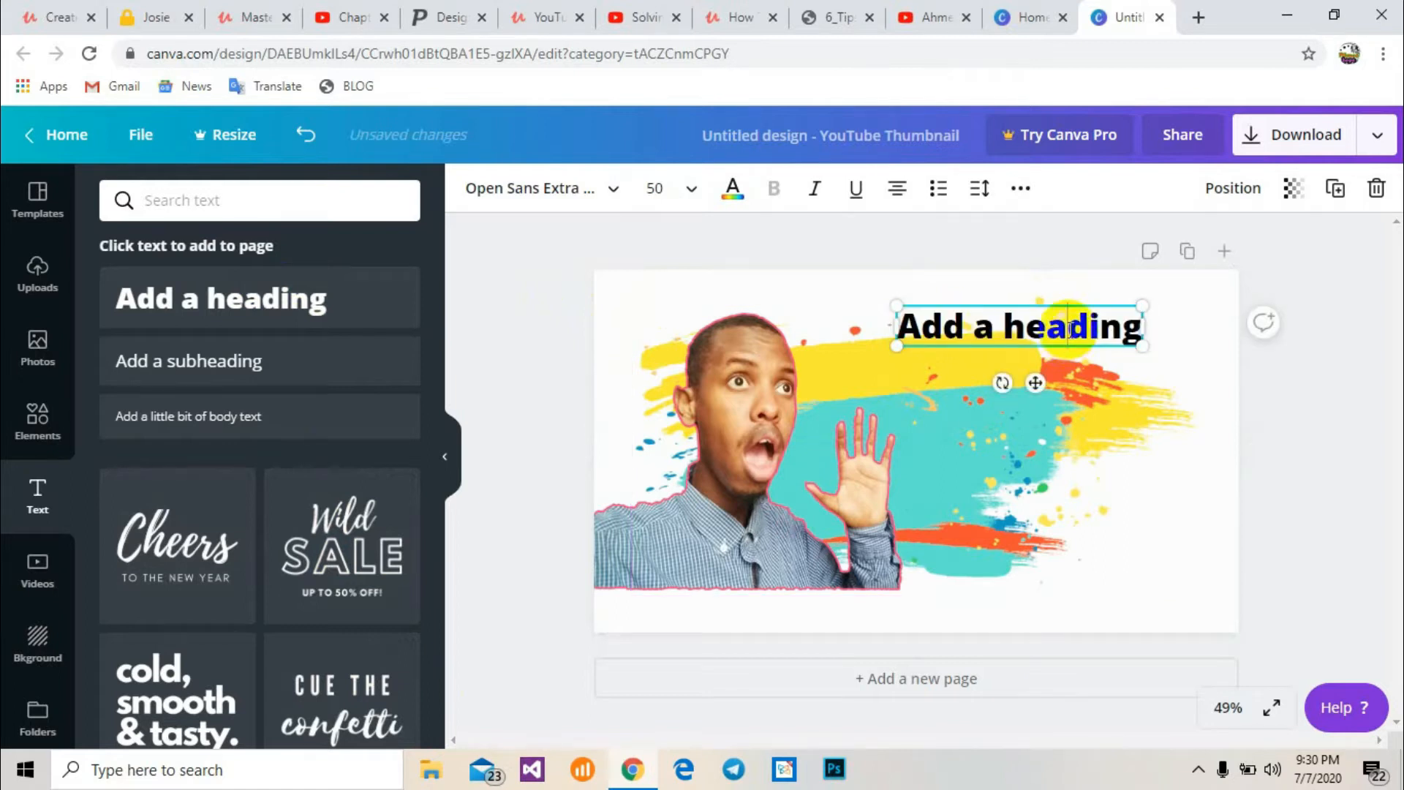
Replace the heading text with SIDEE LOO SAMEEYA
key(ctrl+a)
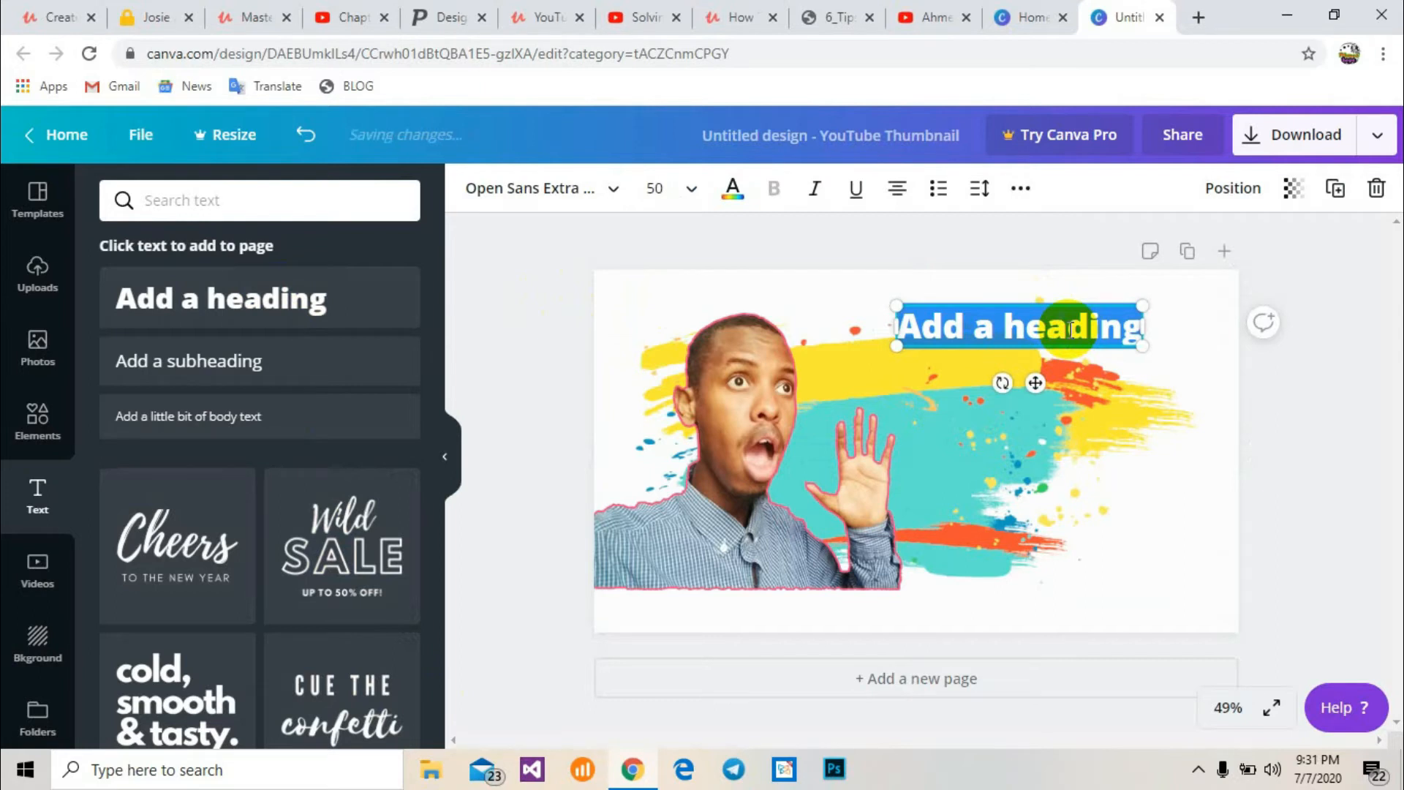
text(SIDEE)
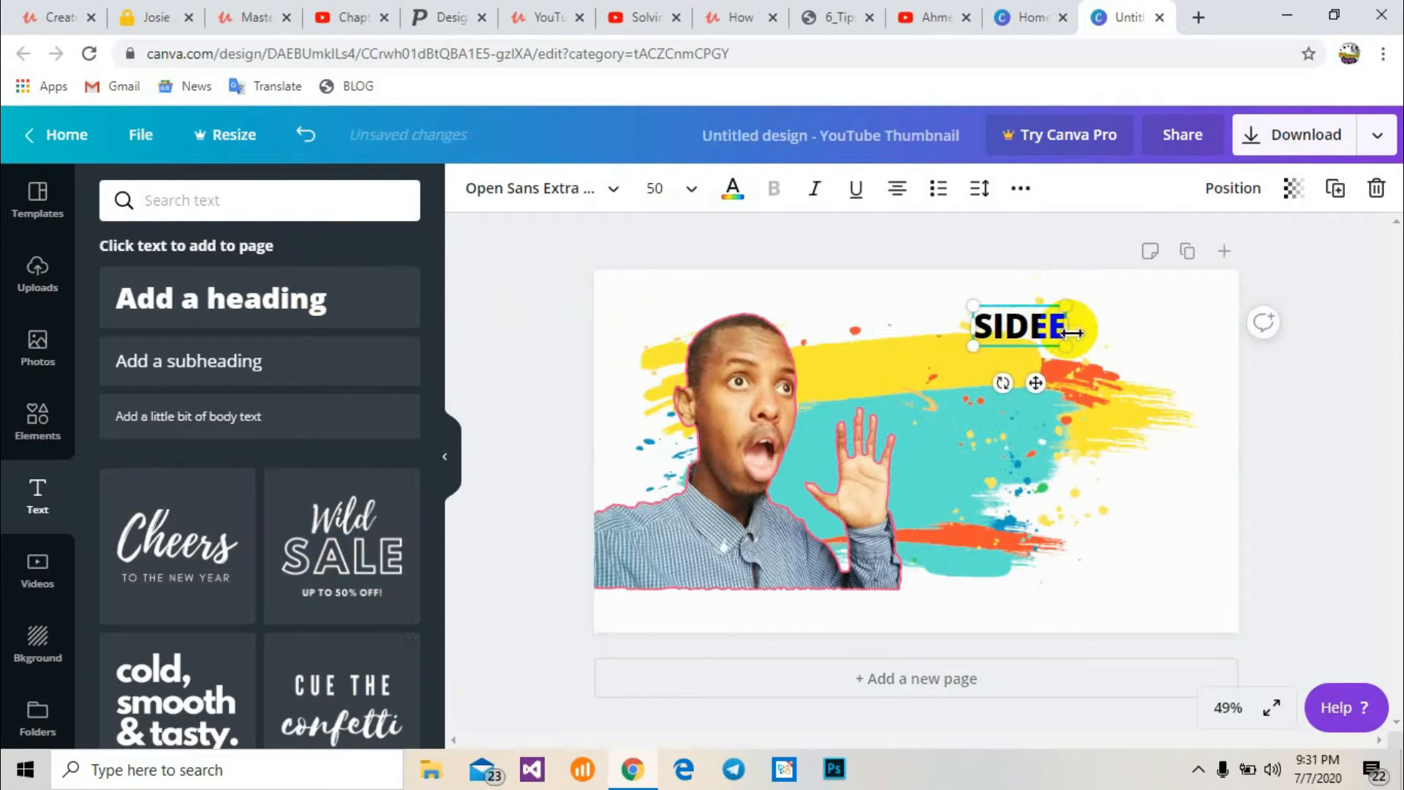
text( LLL)
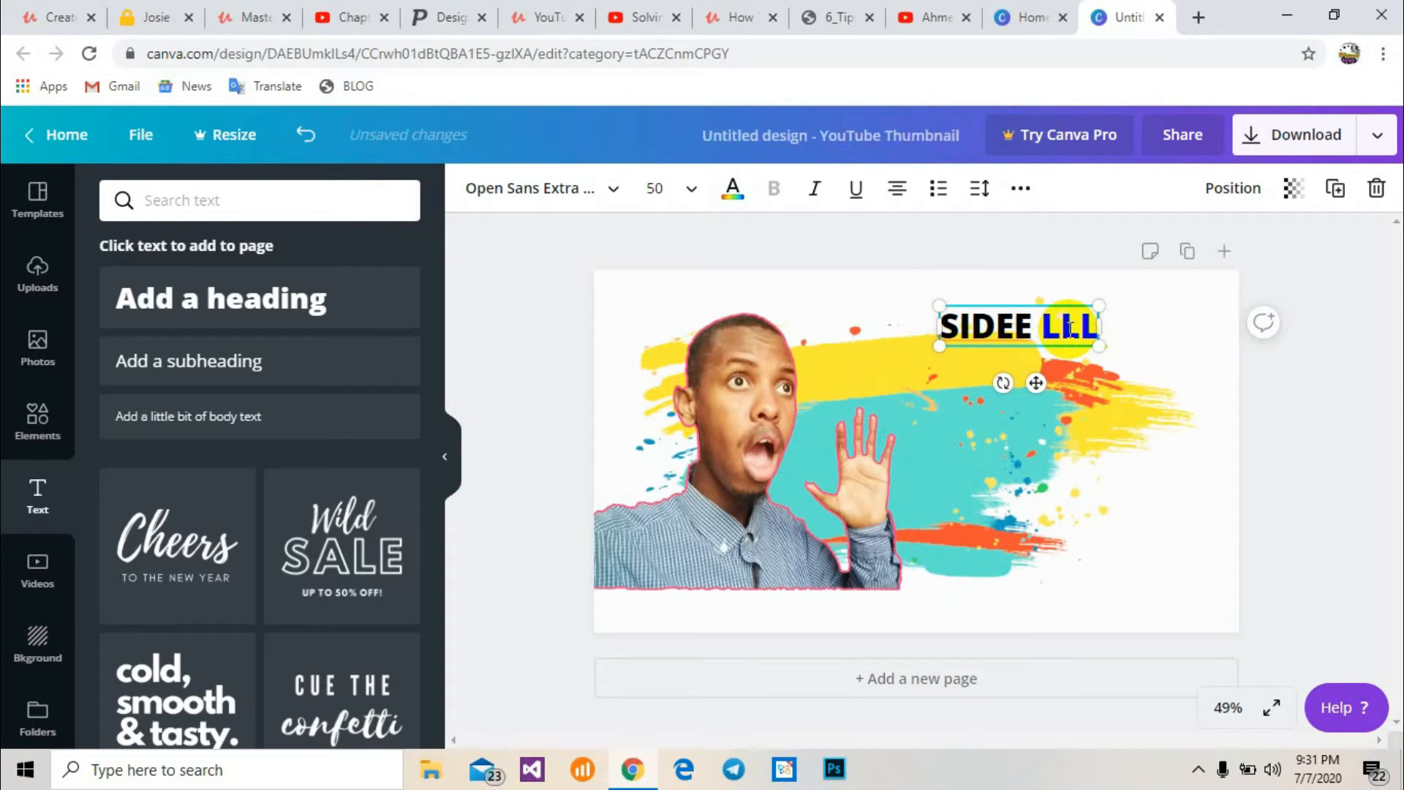
key(BackSpace)
key(BackSpace)
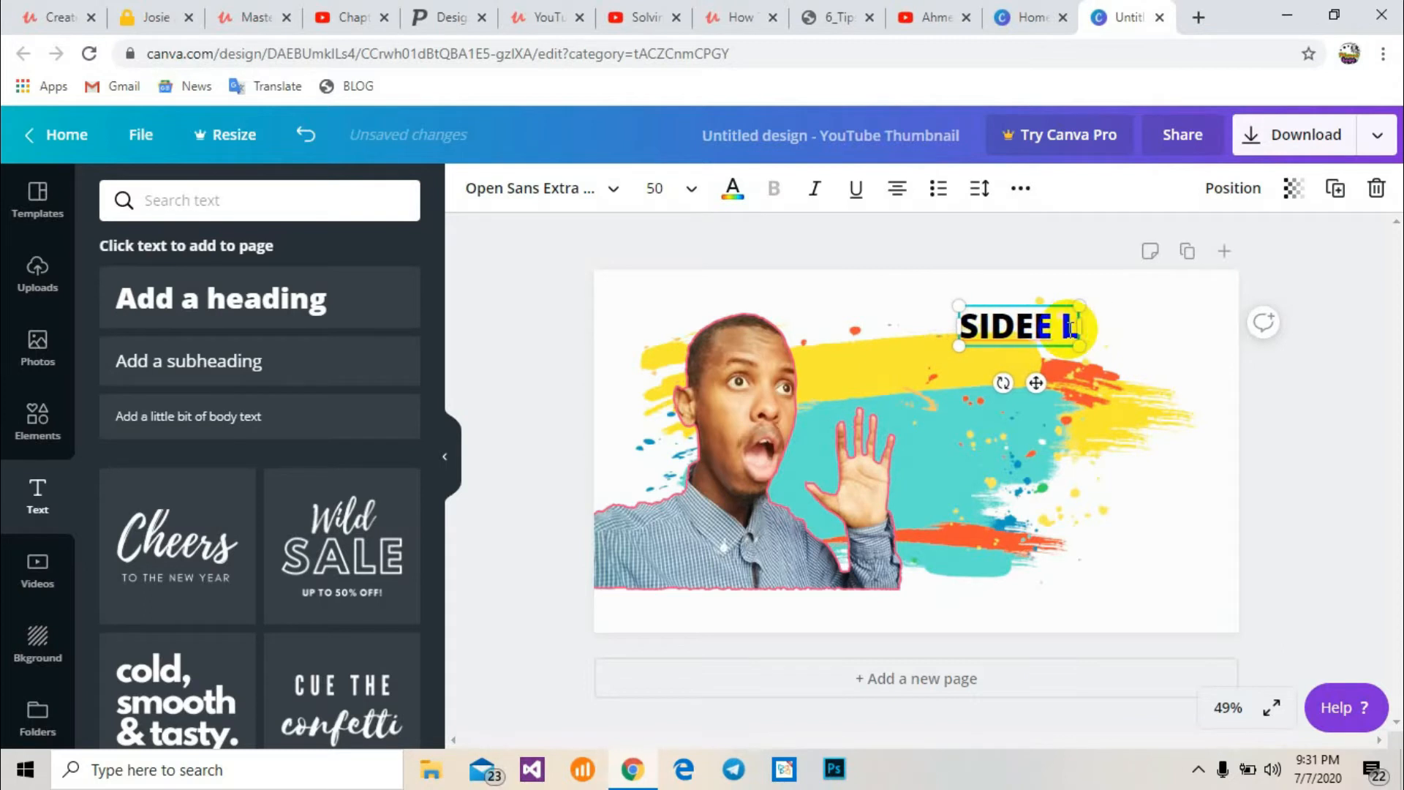
text(OO)
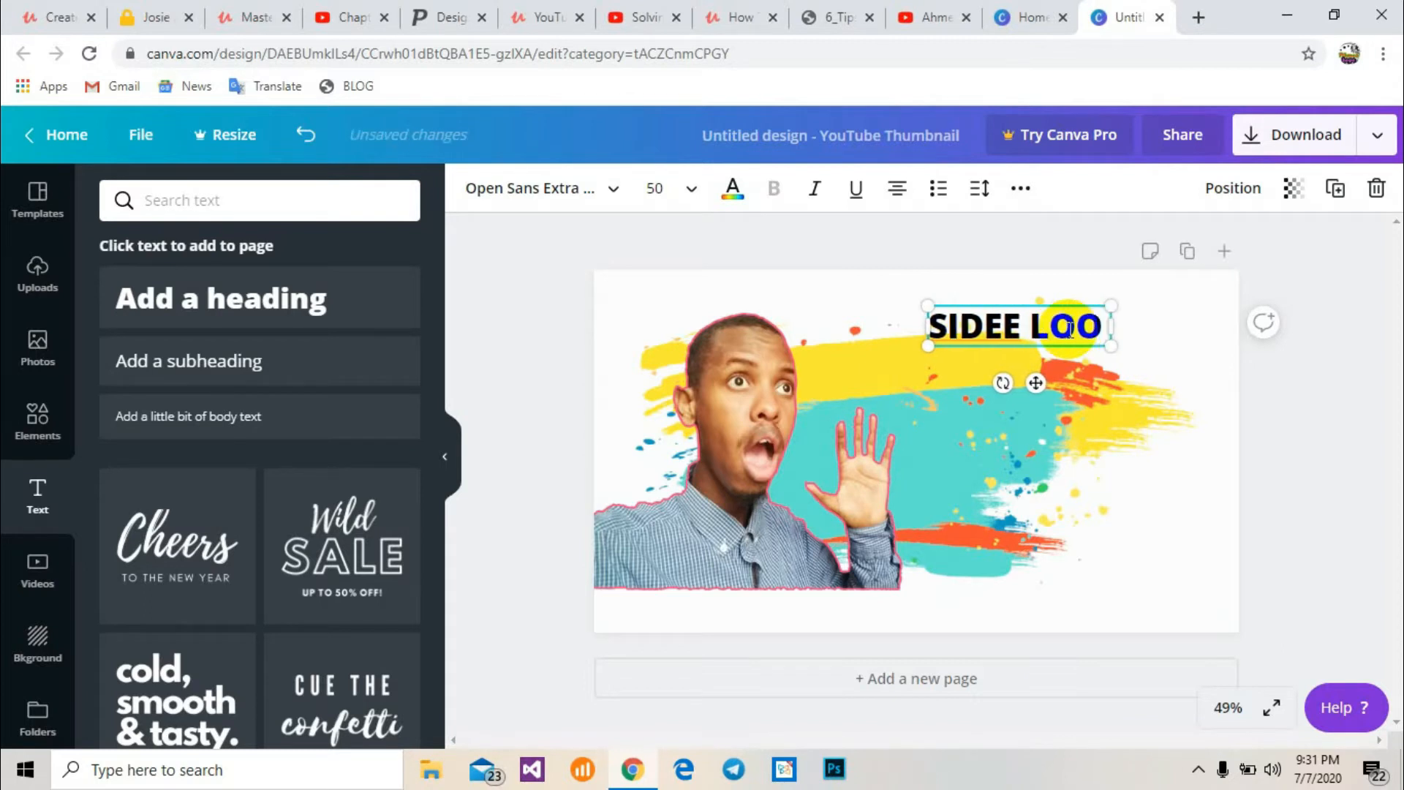
text( SAMEEYA)
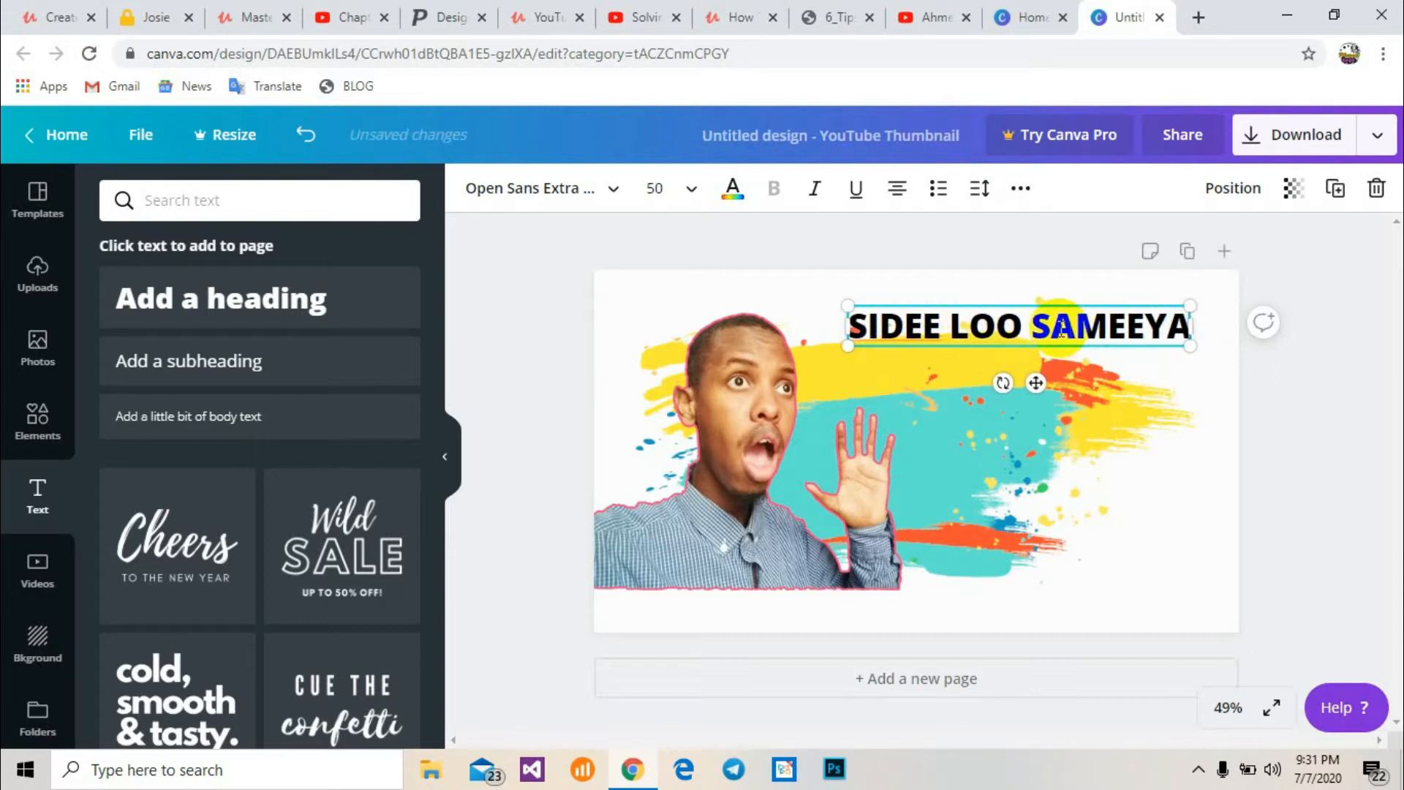
Set the heading's font to Open Sans Extra Bold and its font size to 64
double_click(982, 325)
triple_click(981, 325)
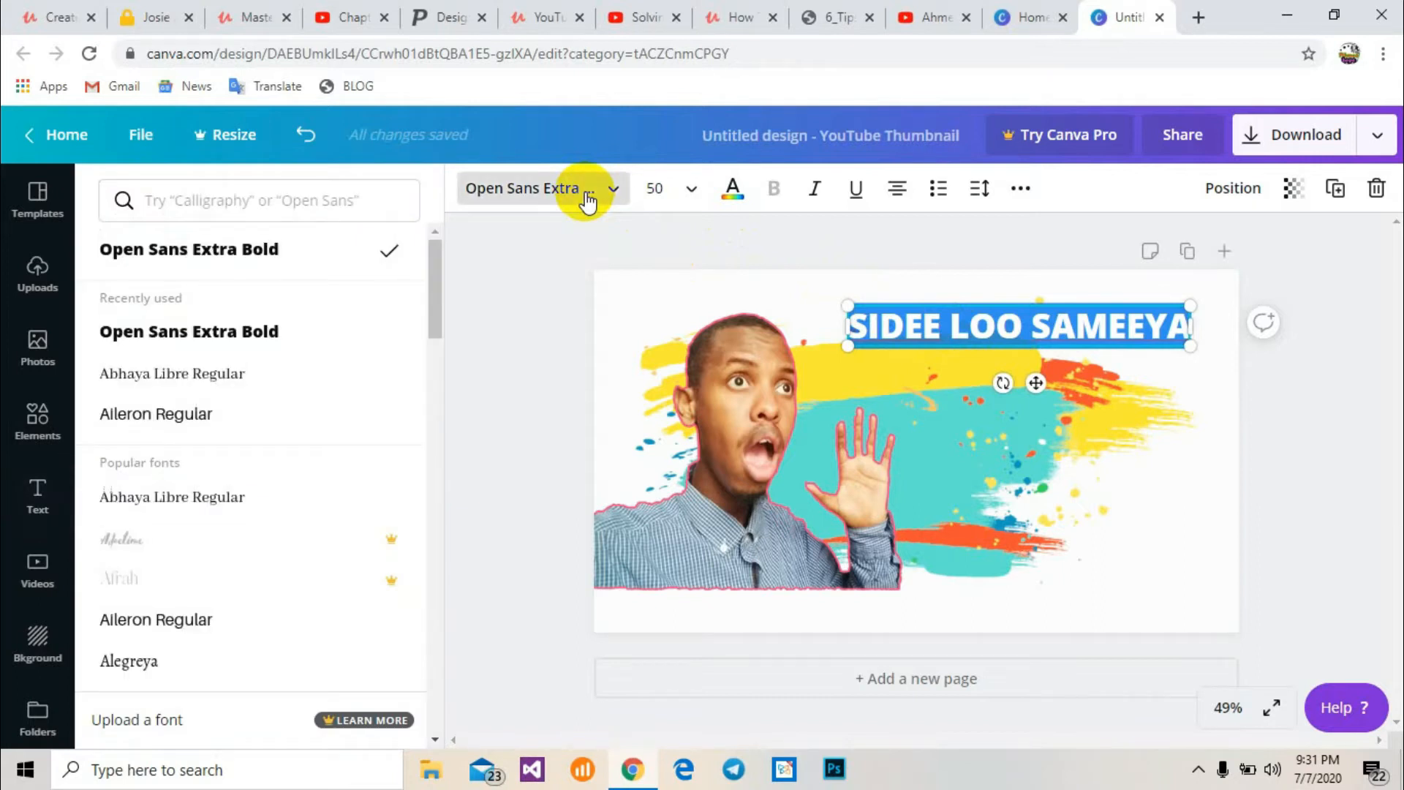
click(263, 333)
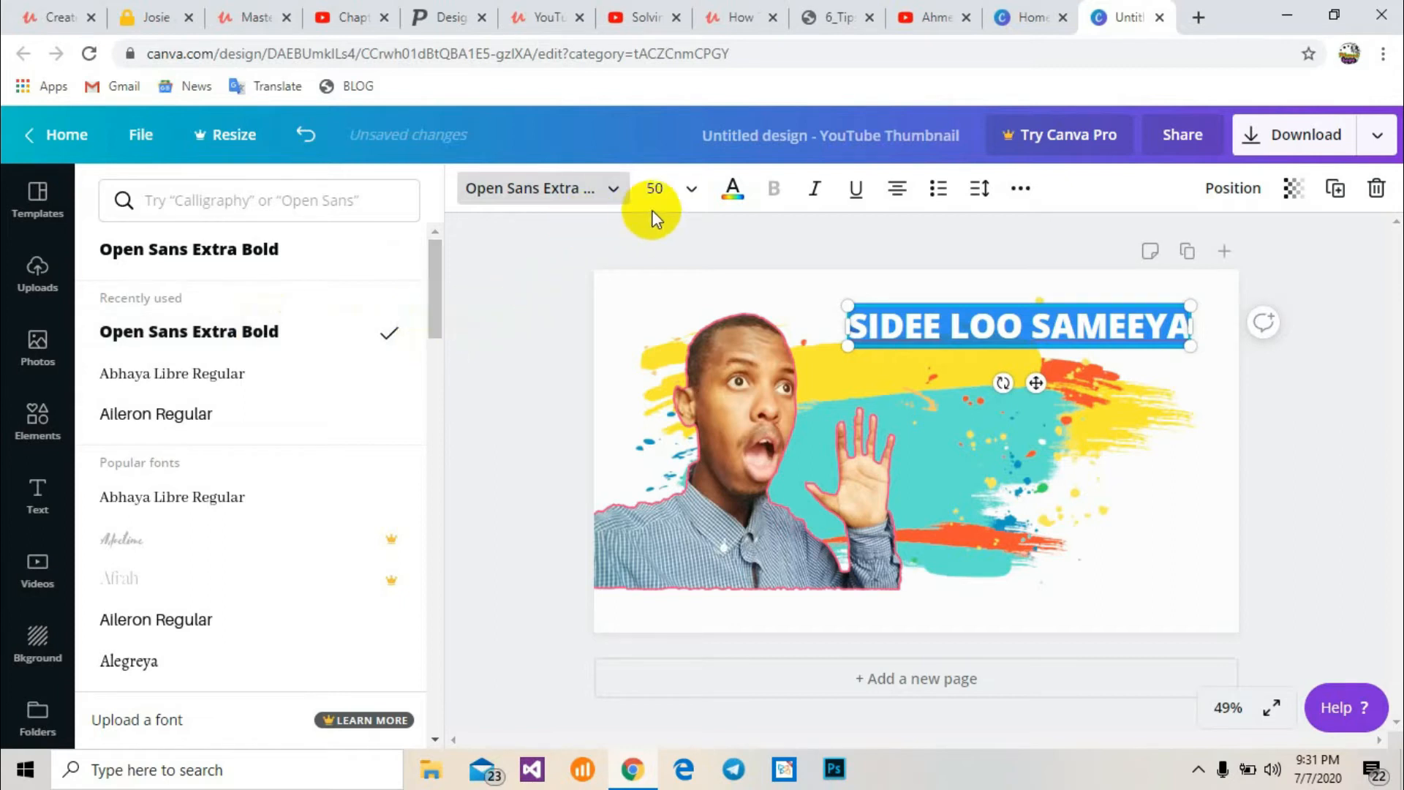
click(674, 194)
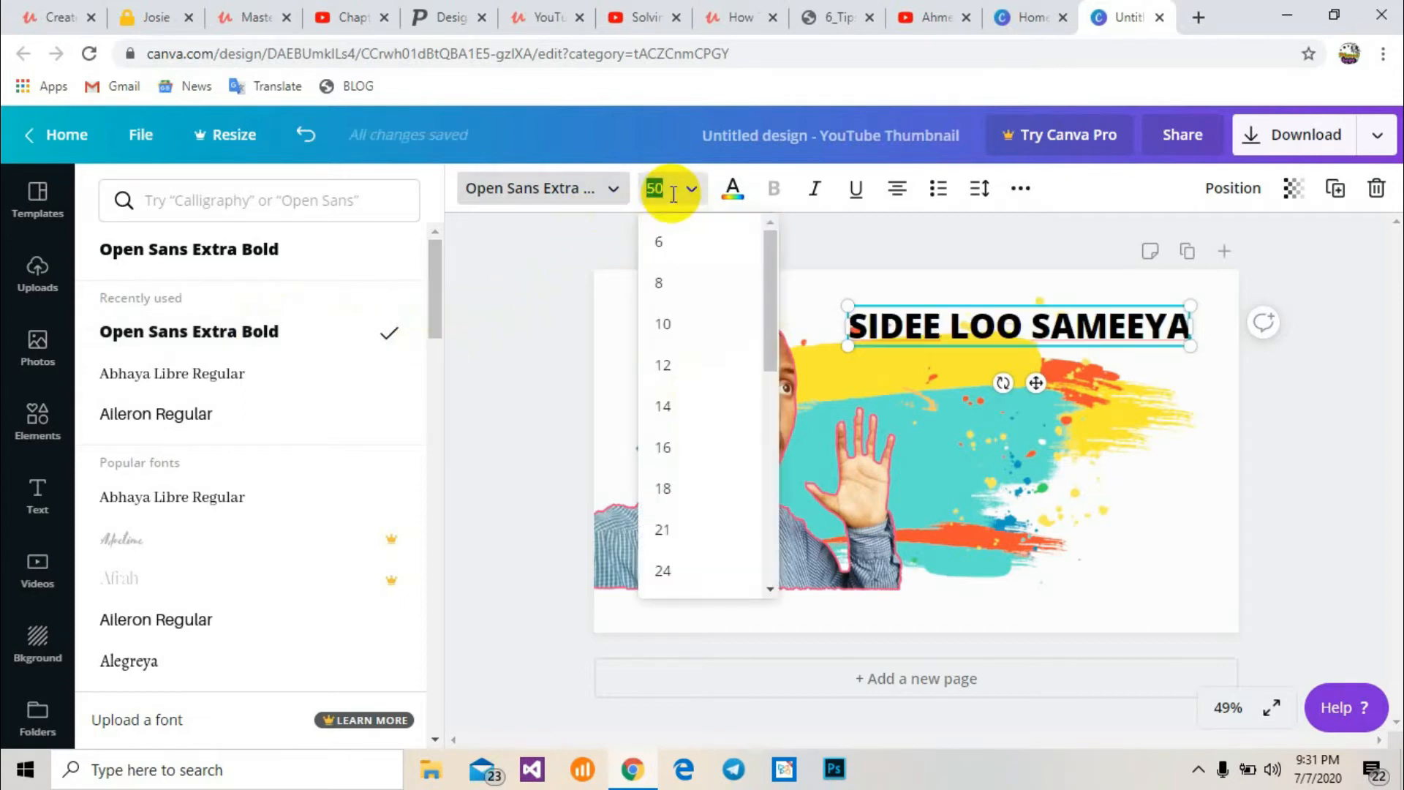
click(690, 196)
click(689, 196)
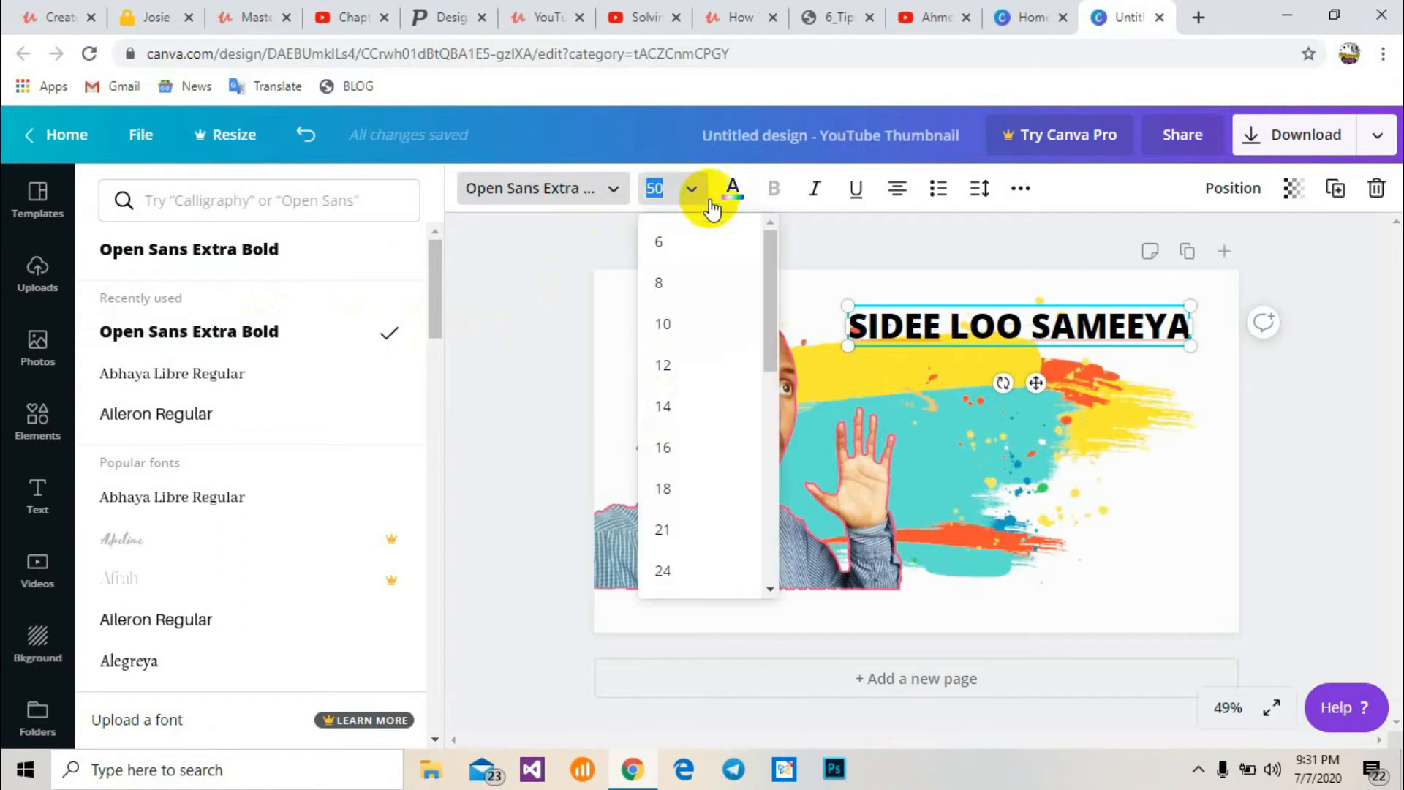
drag(773, 243, 770, 442)
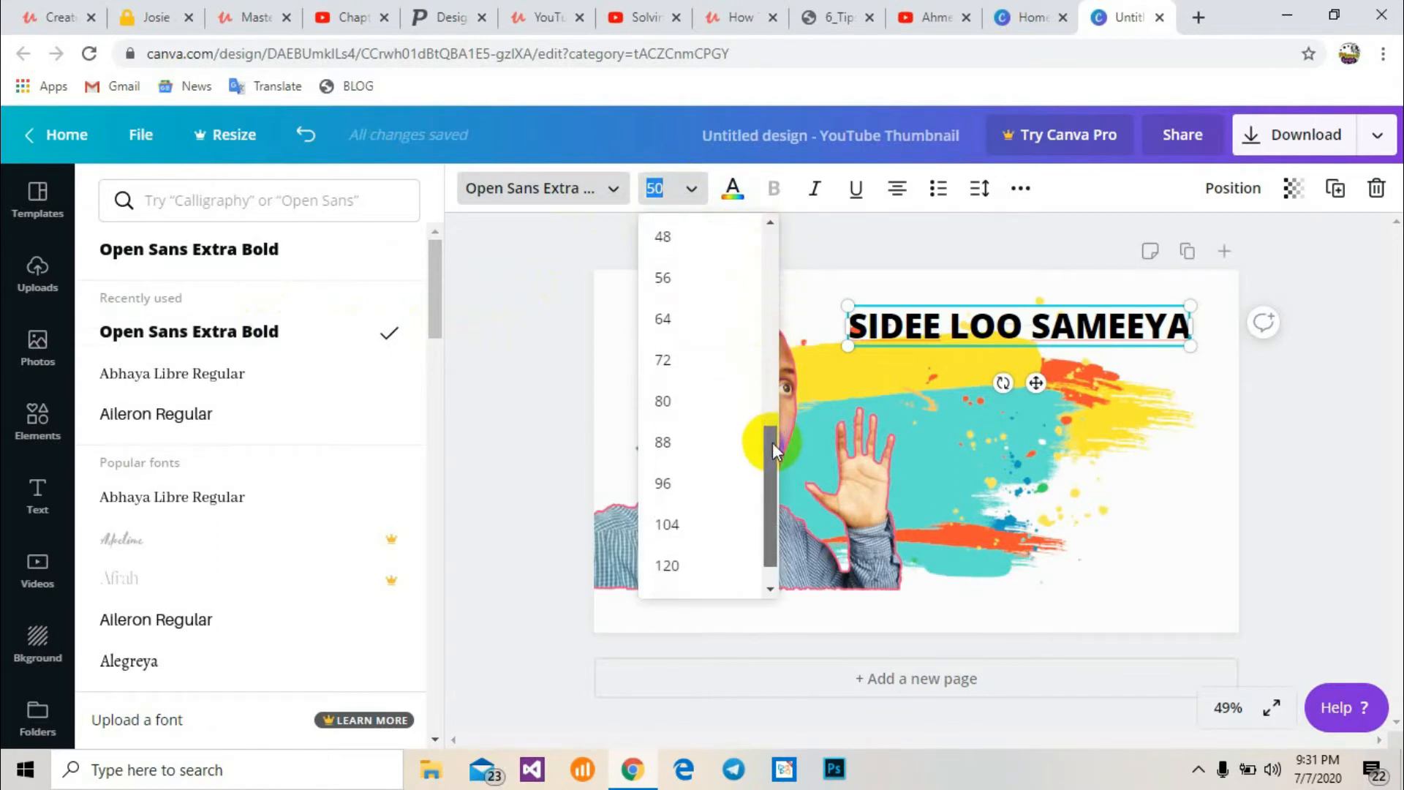
click(669, 318)
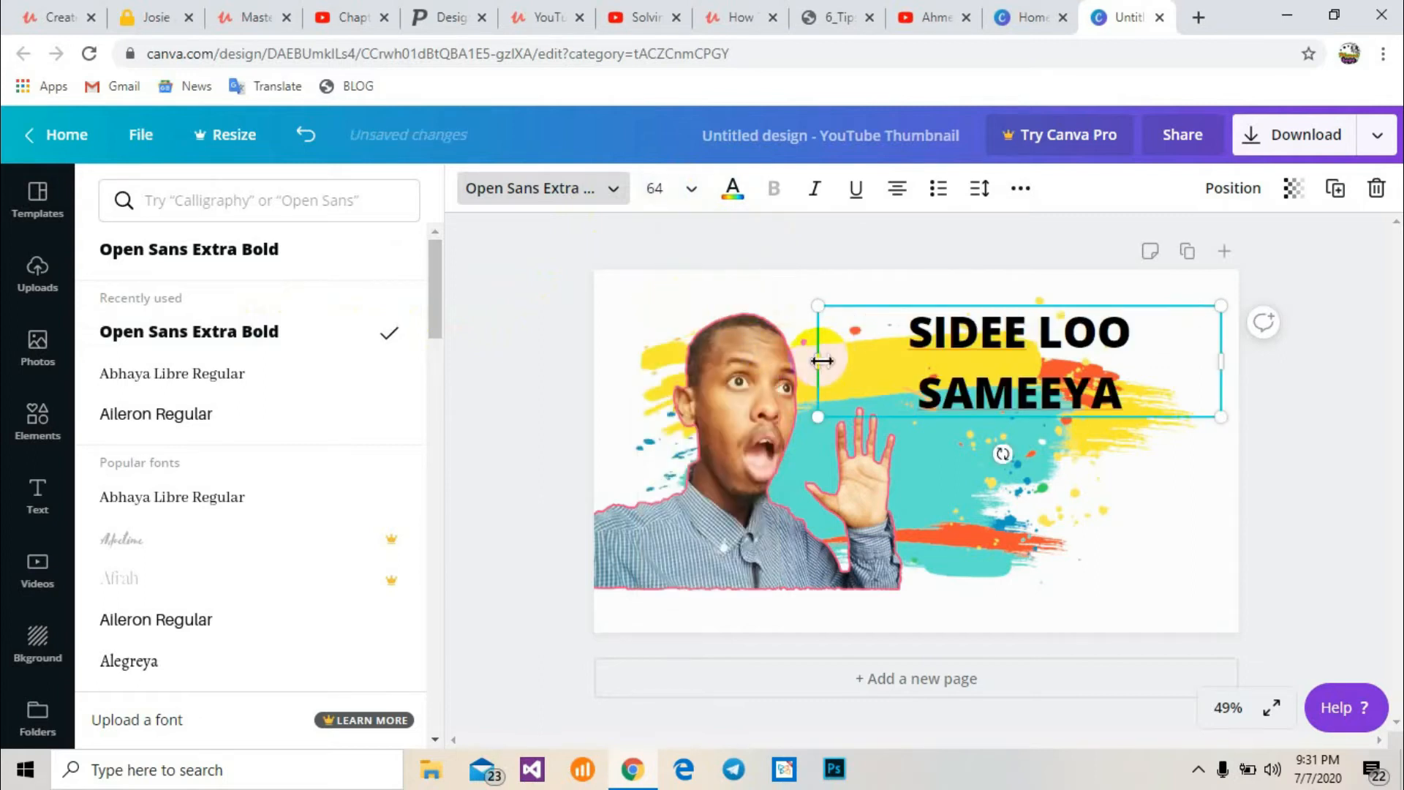
Widen the heading box so the text fits on one line and move it to the top right
drag(818, 361, 743, 361)
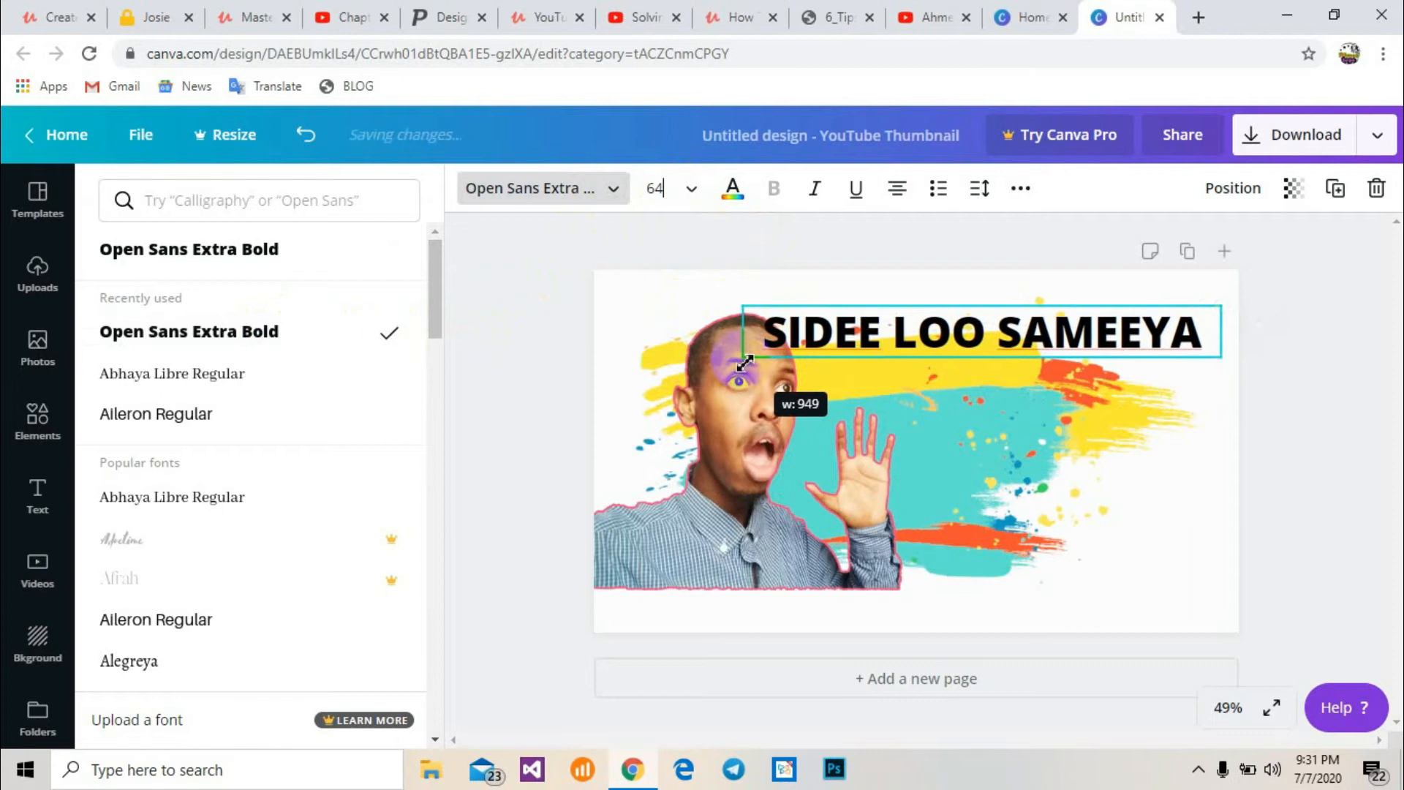
drag(893, 304, 919, 295)
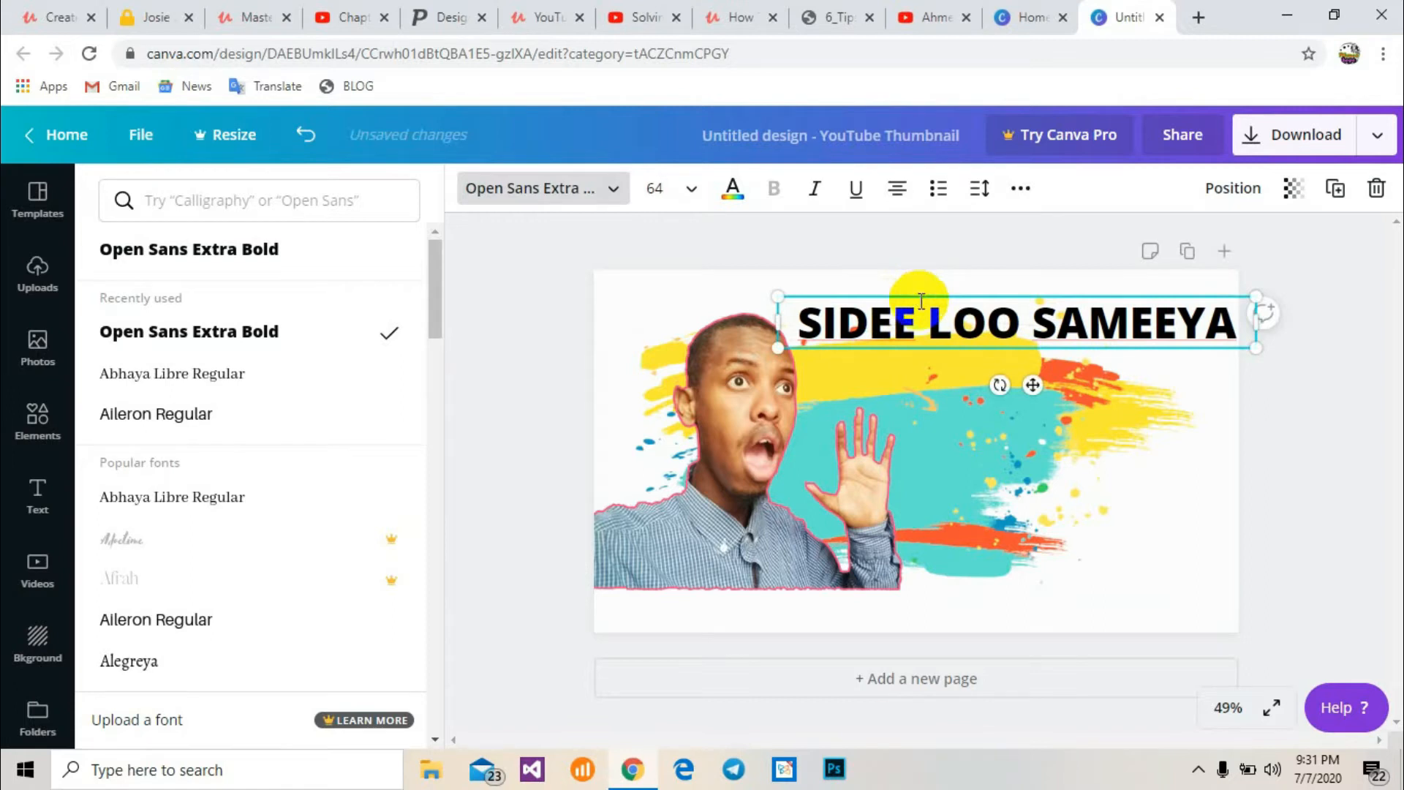
click(933, 368)
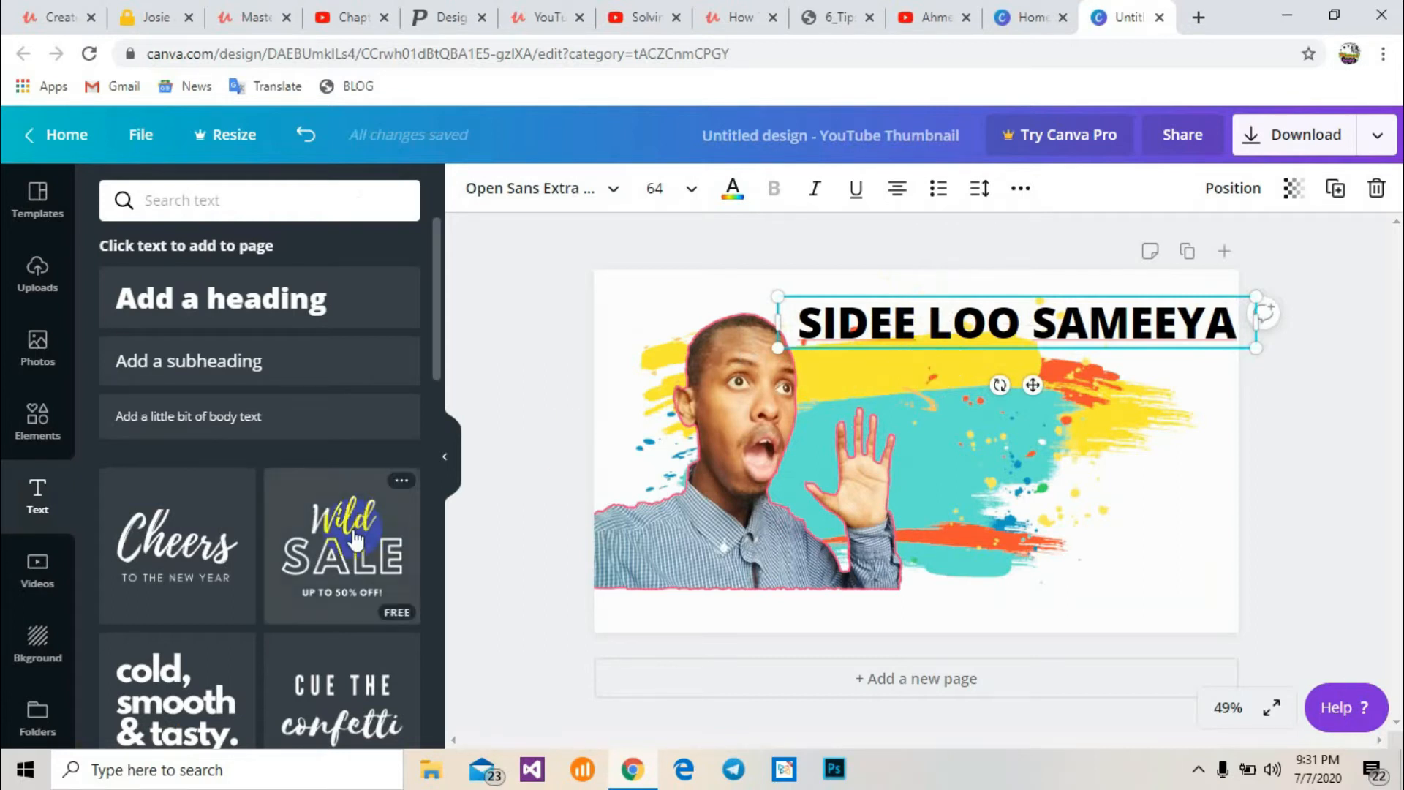
click(50, 431)
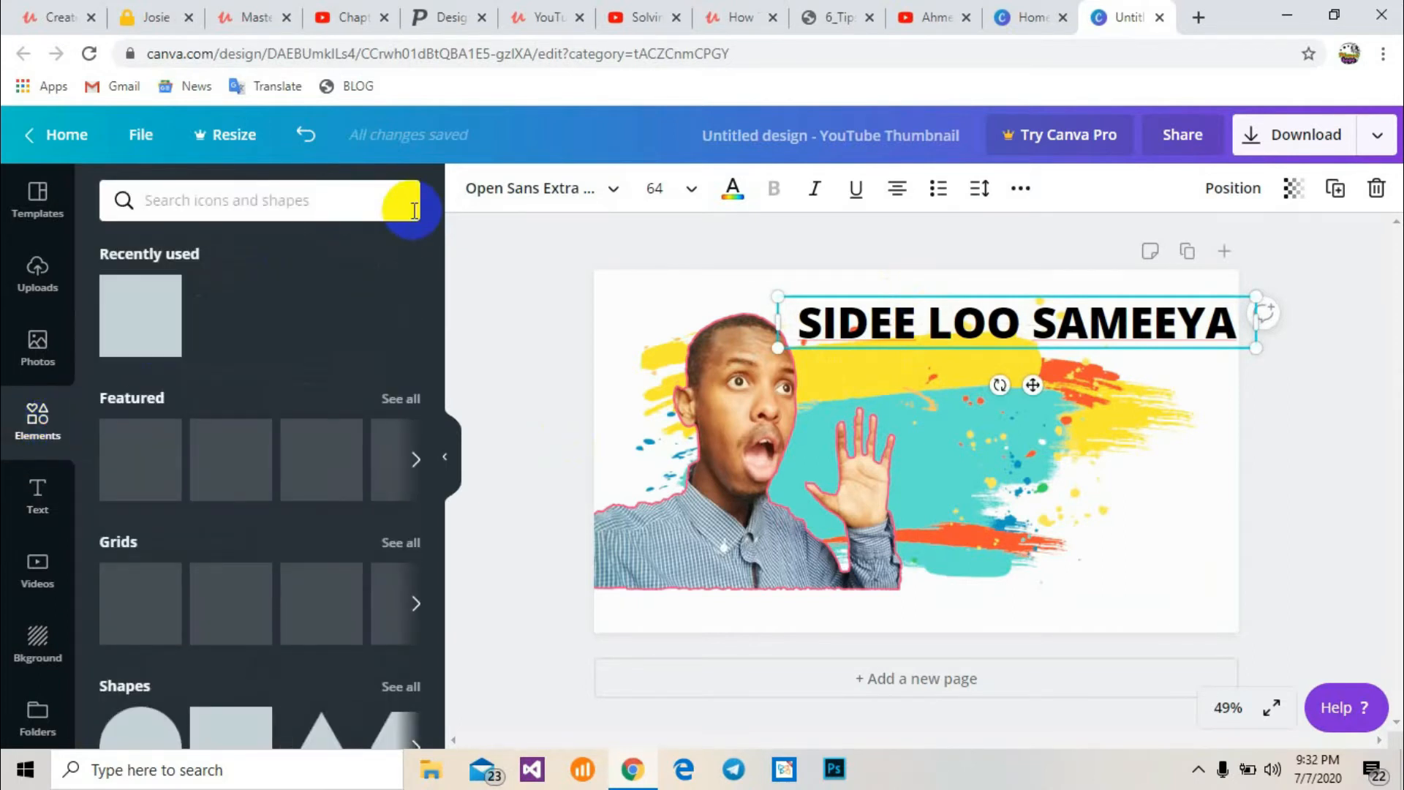
drag(437, 370, 436, 406)
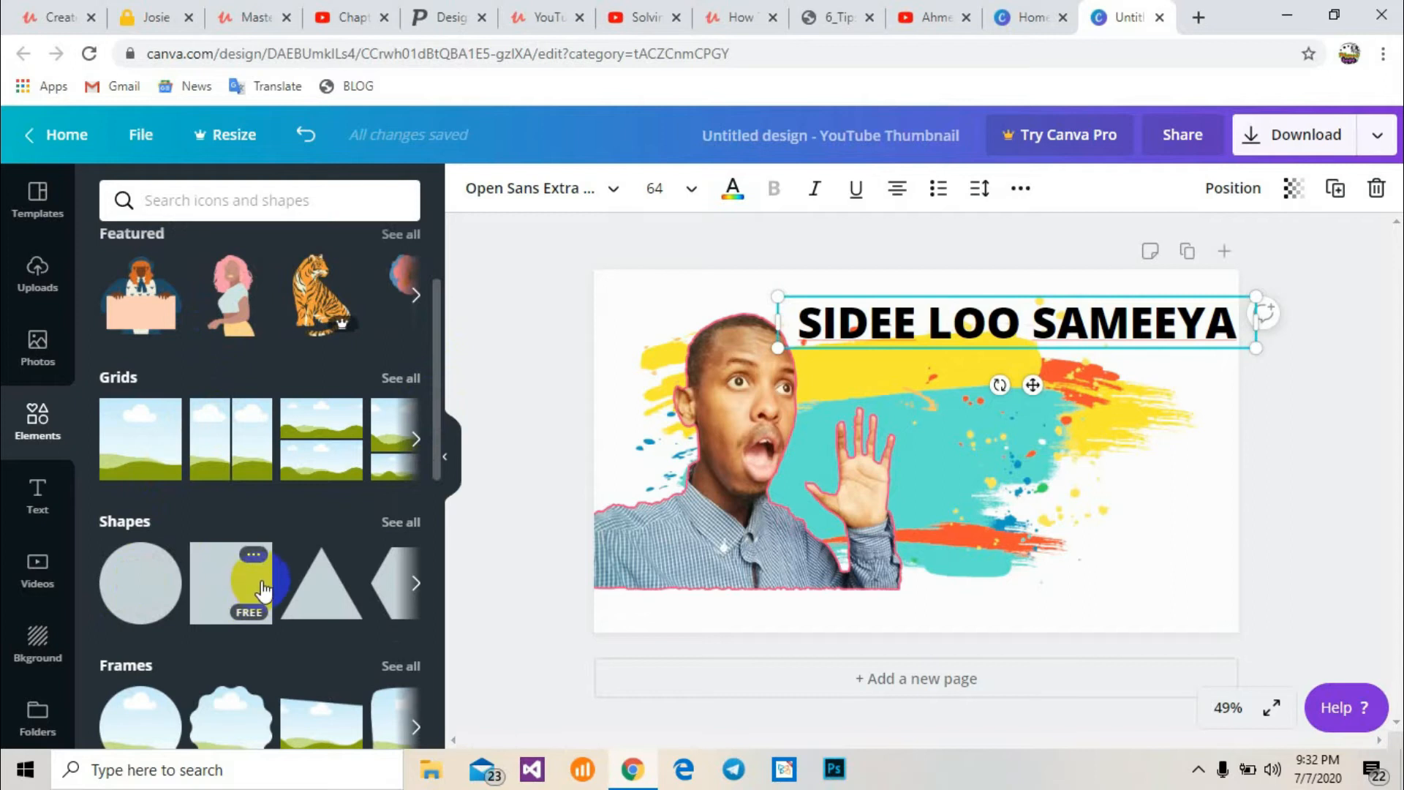
click(415, 295)
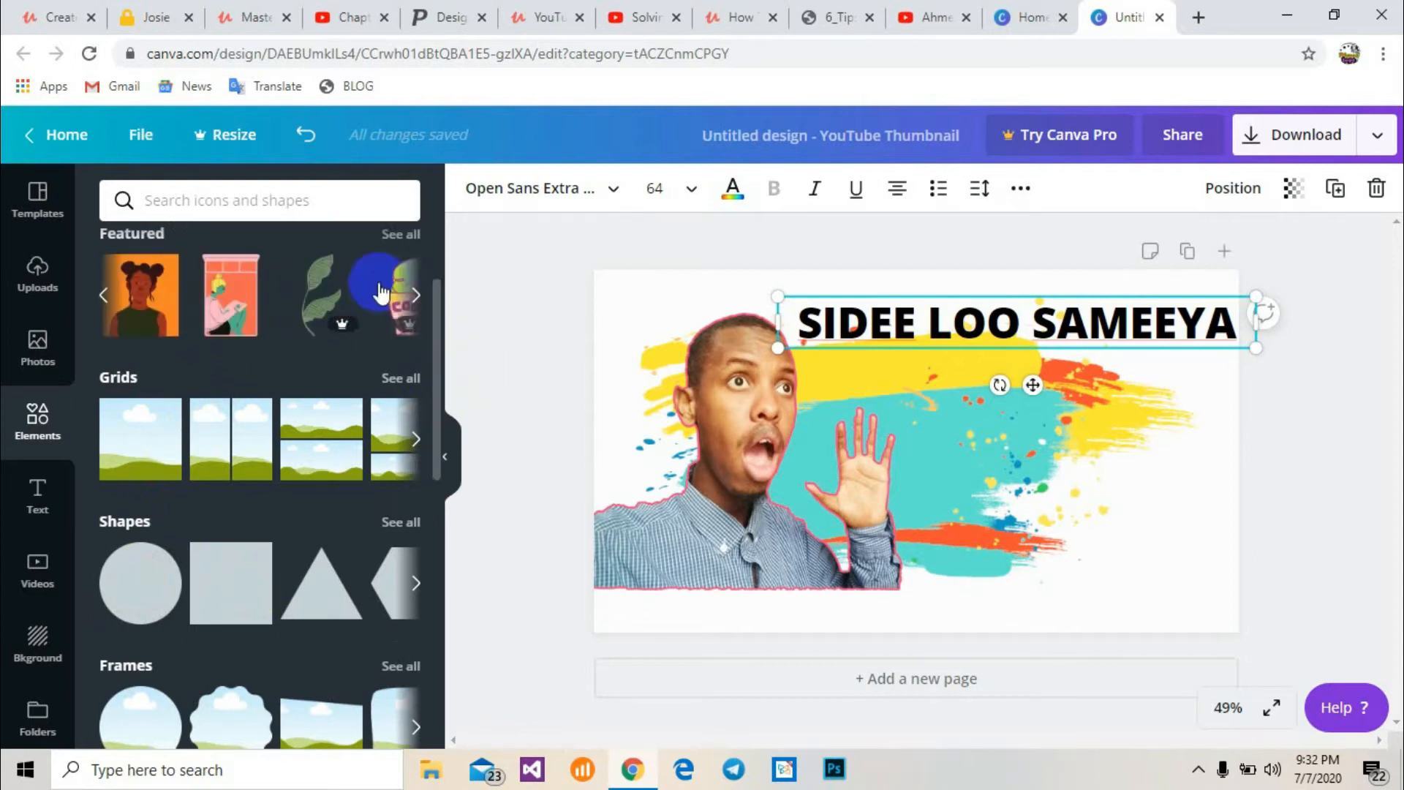
click(336, 202)
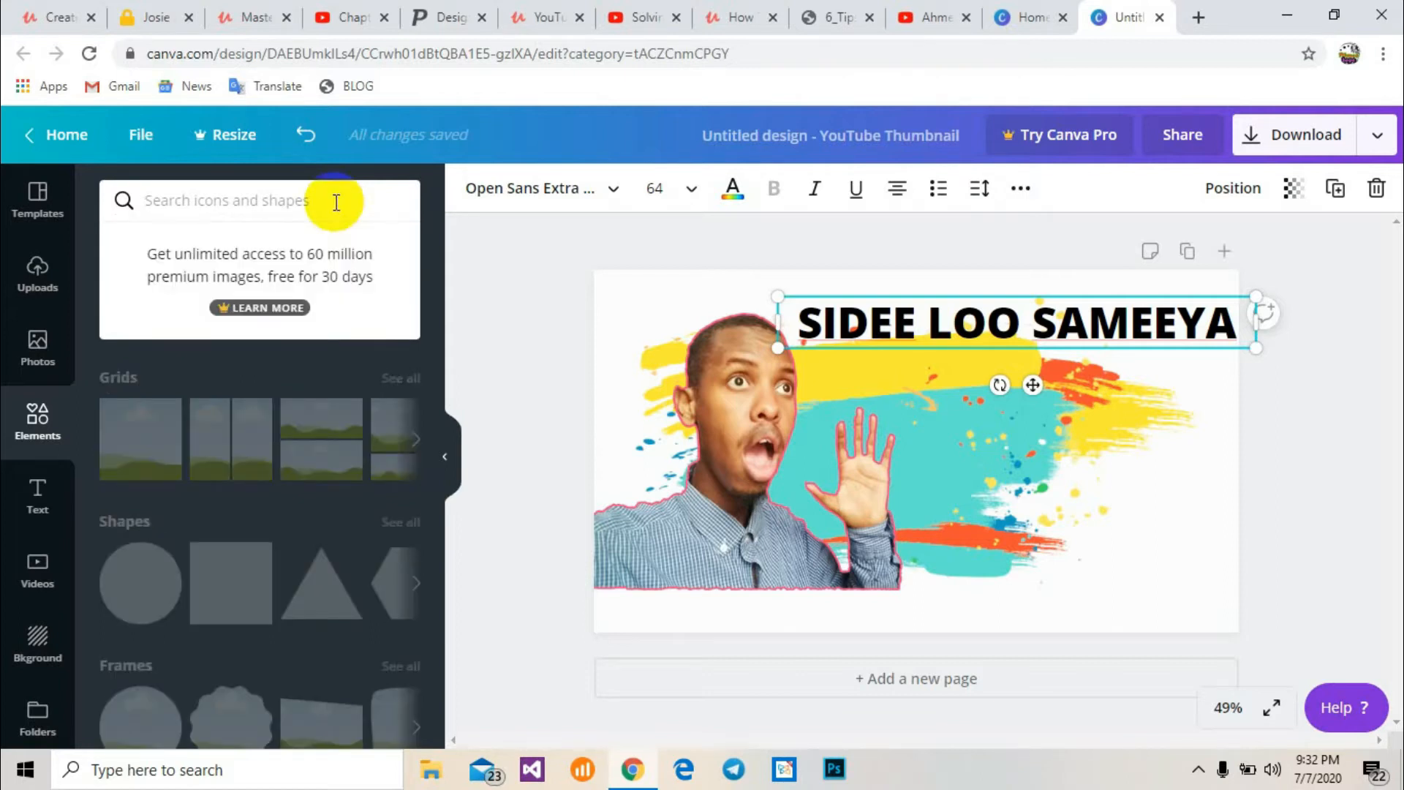
text(ima)
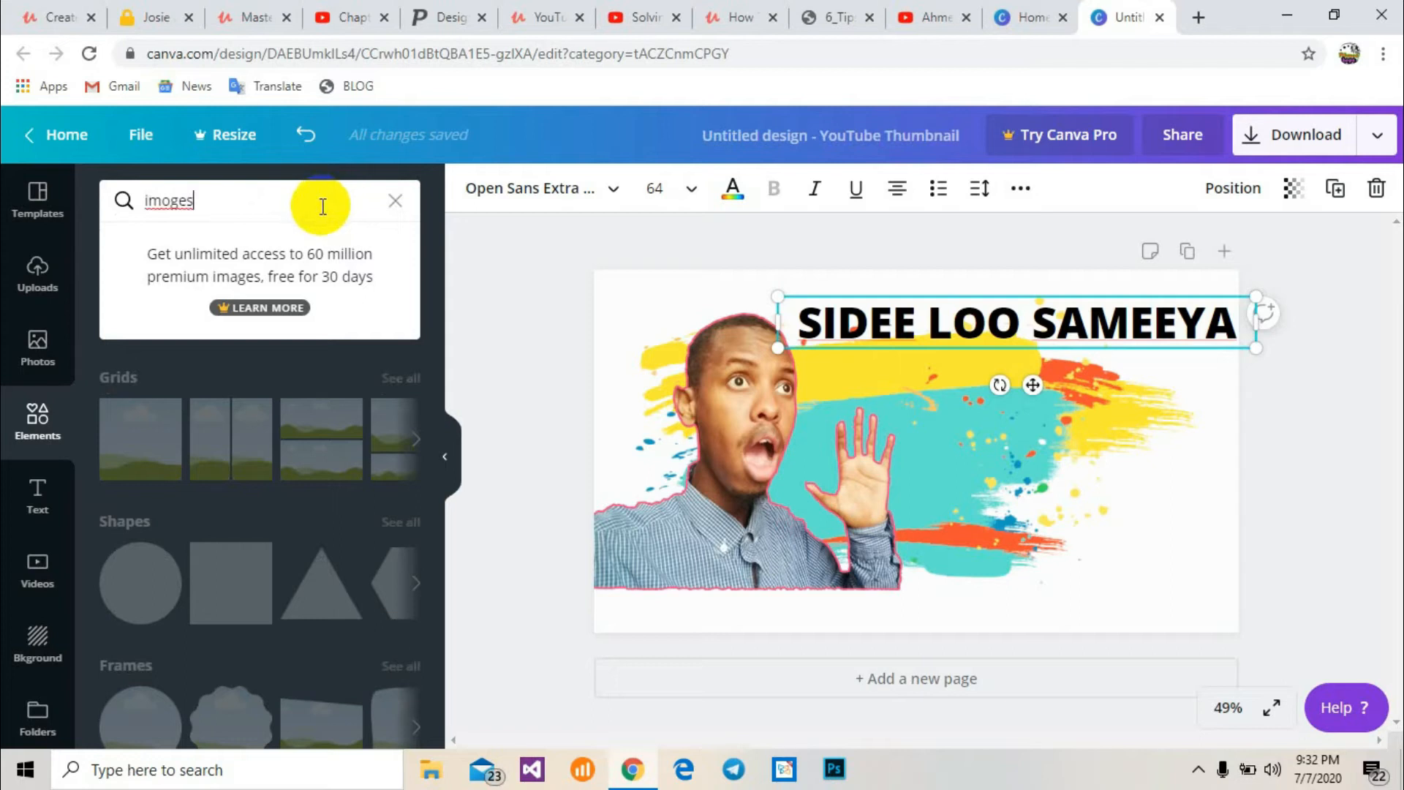
key(BackSpace)
key(BackSpace)
key(BackSpace)
key(BackSpace)
key(BackSpace)
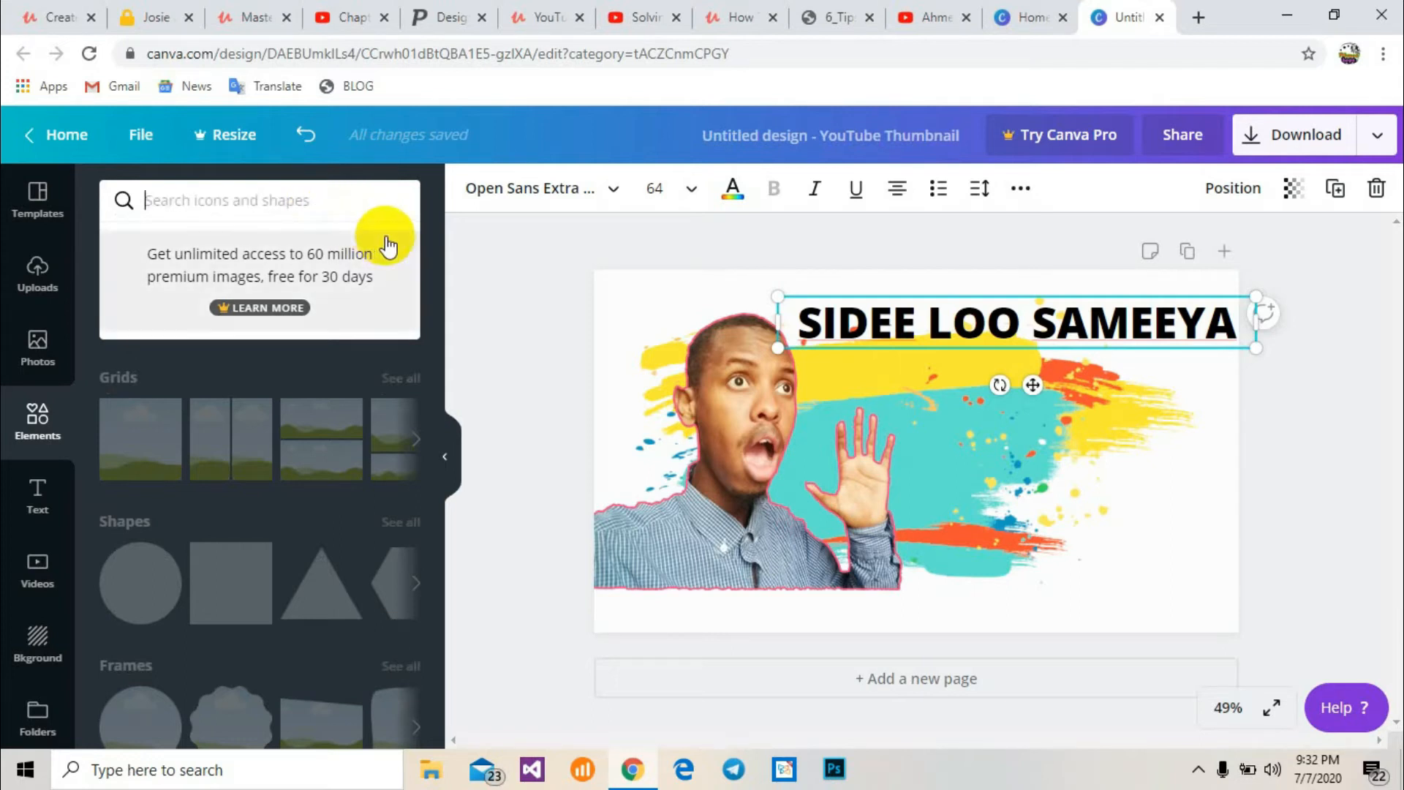
Add a square shape and stretch it into a wide yellow bar across the upper right of the thumbnail
click(450, 233)
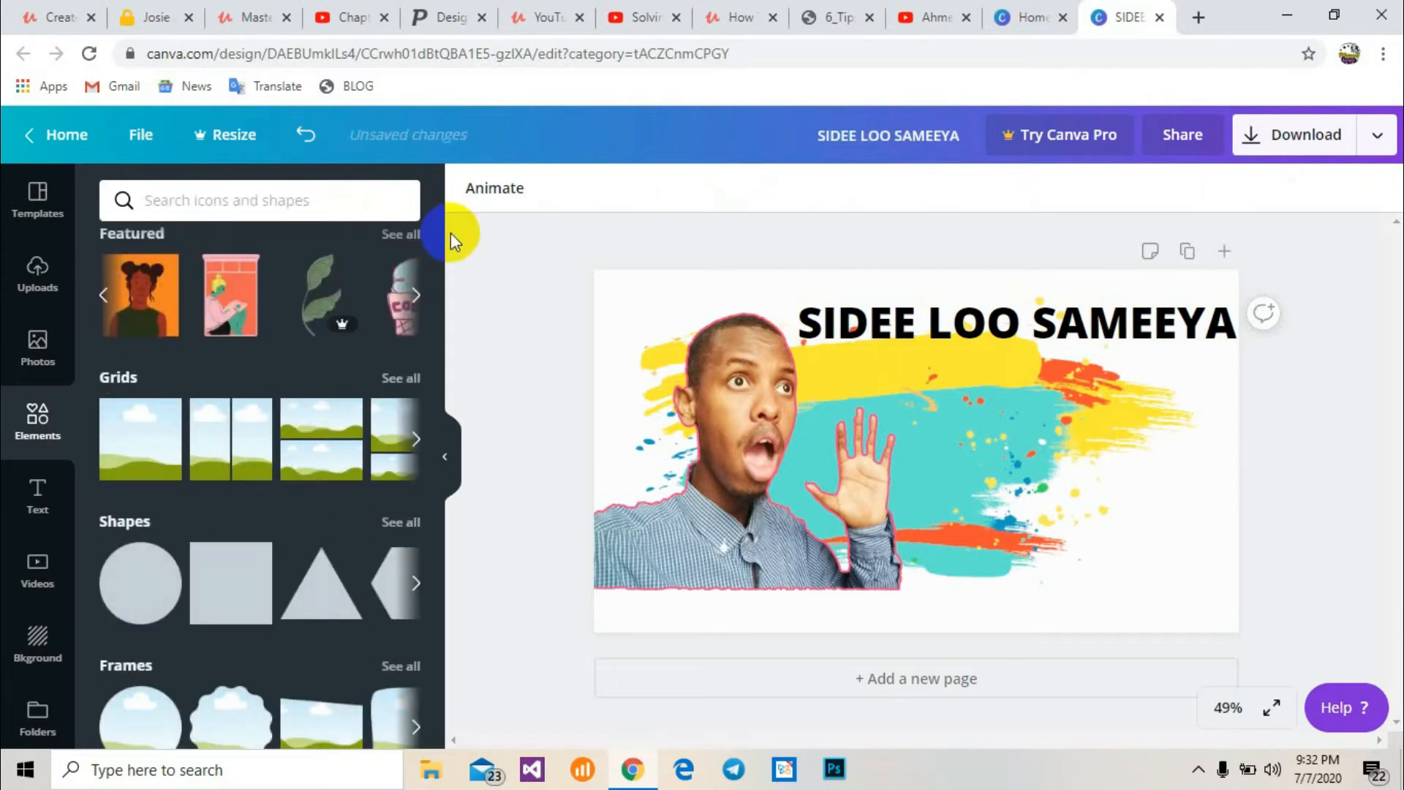
click(218, 605)
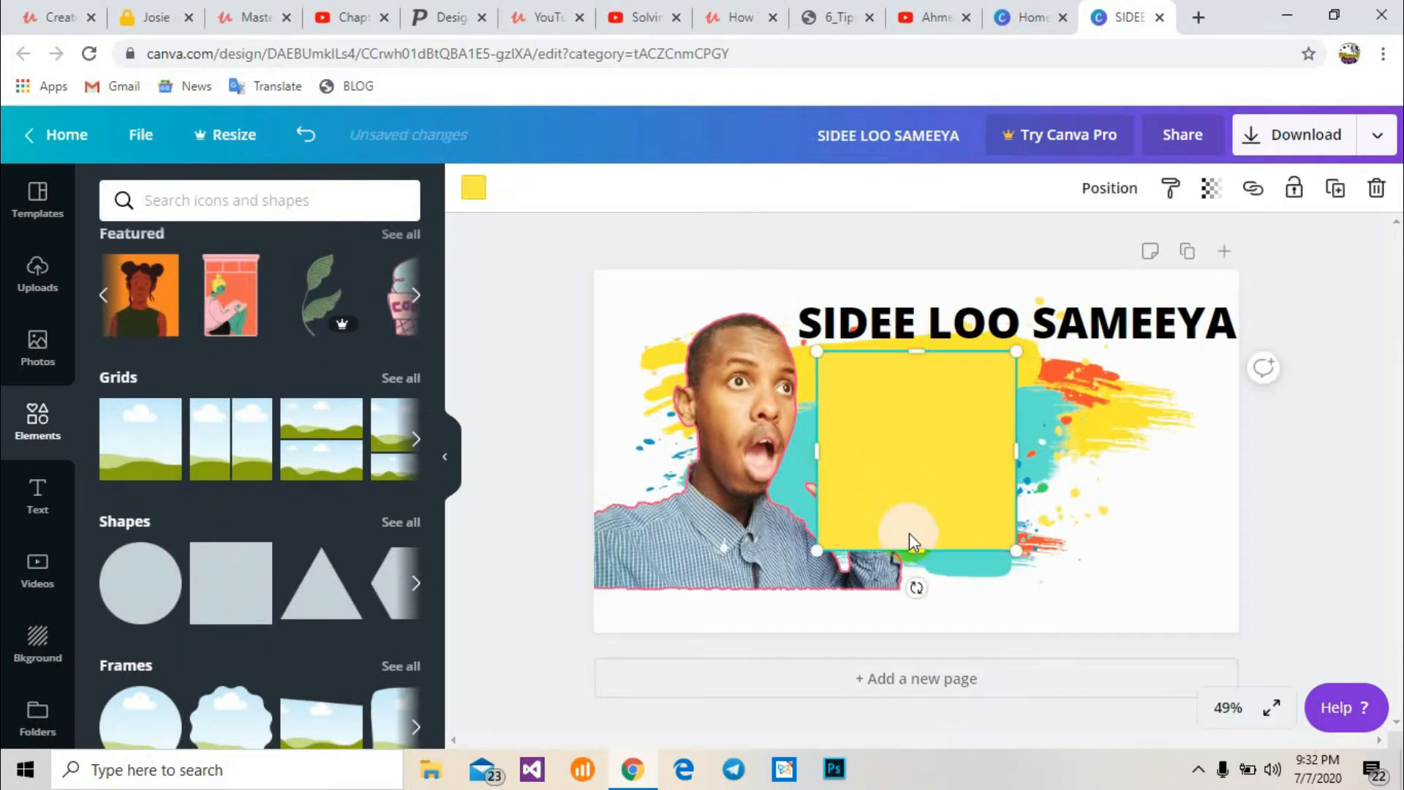
drag(920, 550, 915, 389)
drag(1033, 375, 1243, 357)
Move the SIDEE LOO SAMEEYA heading down onto the yellow bar
click(1130, 301)
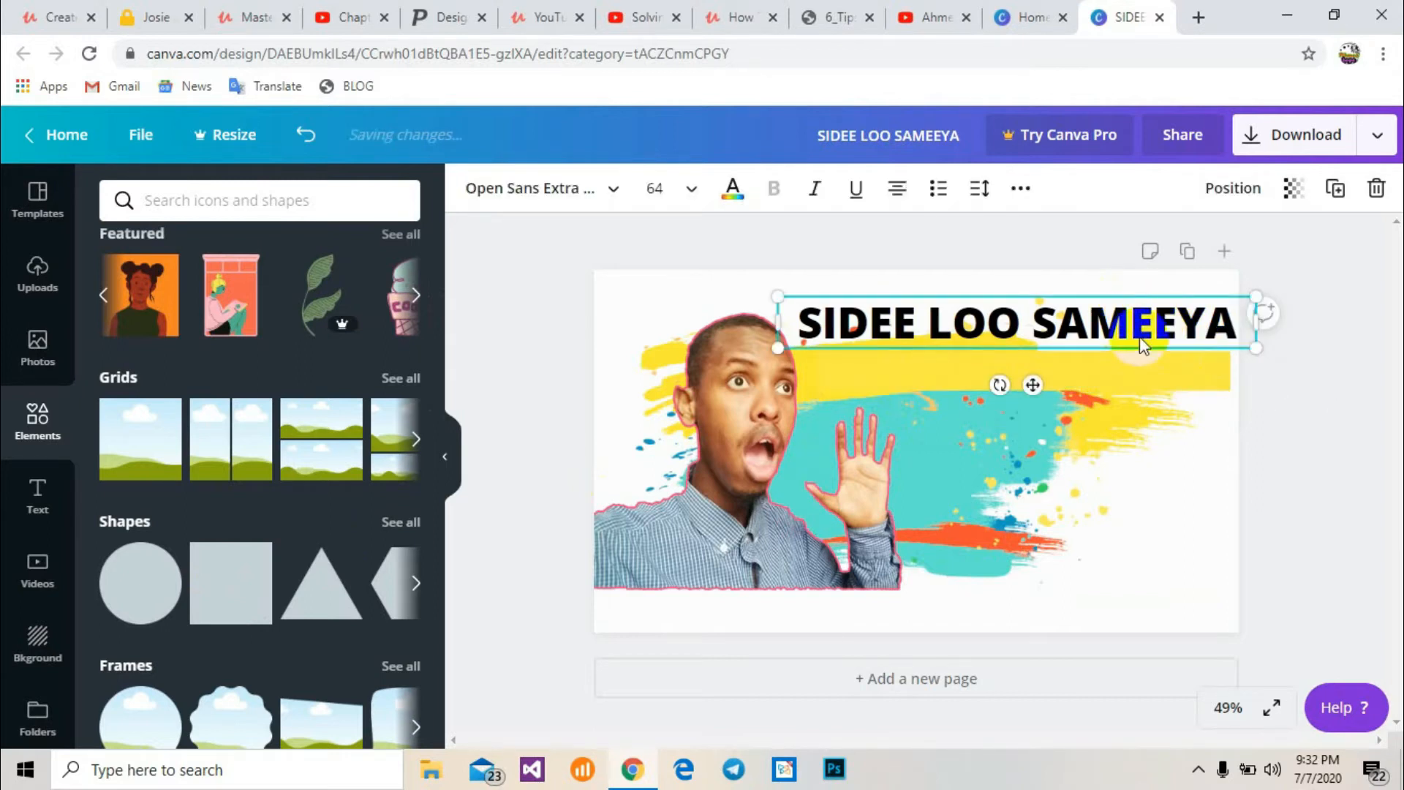
click(1196, 296)
drag(1196, 296, 1200, 337)
Select all of the heading text and set its colour to white
double_click(1173, 375)
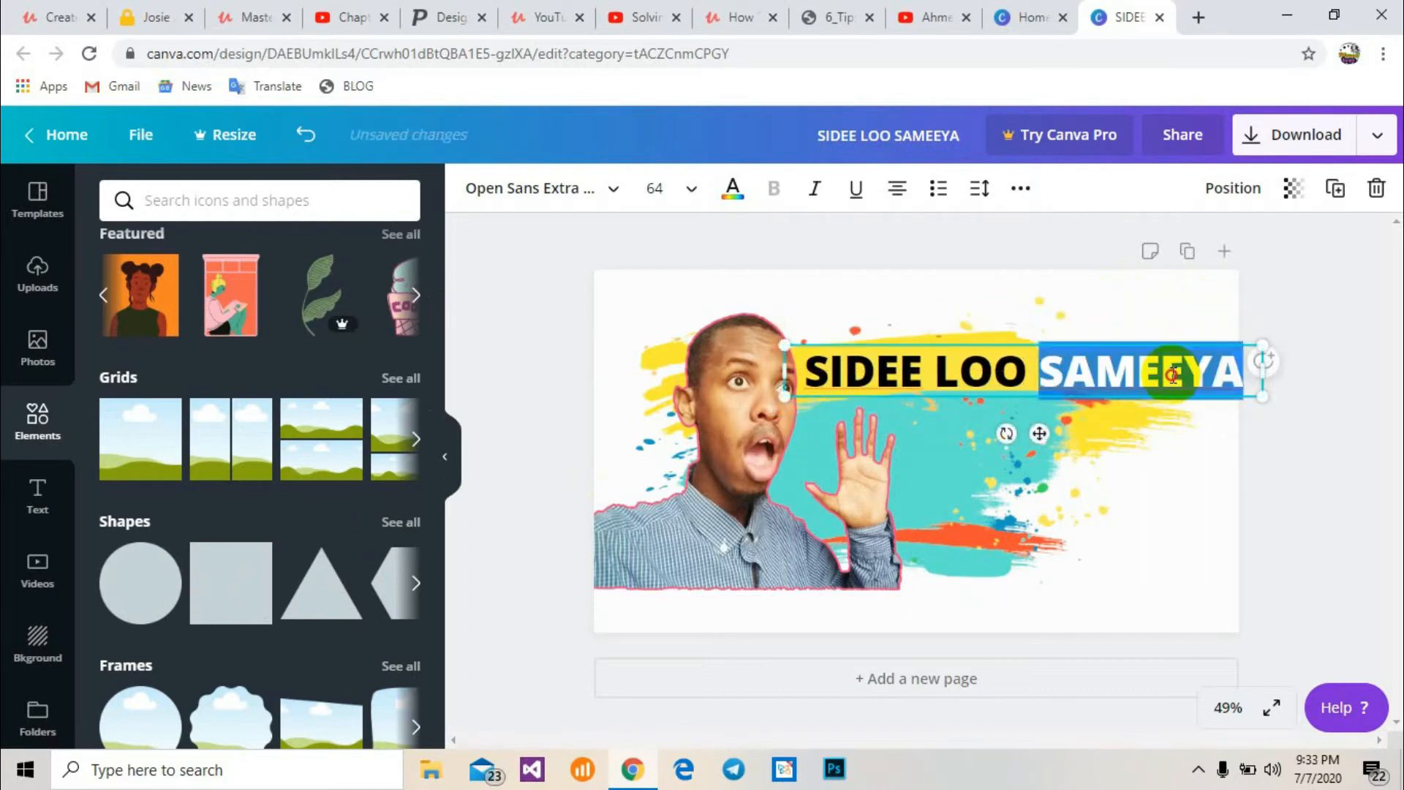
click(1172, 375)
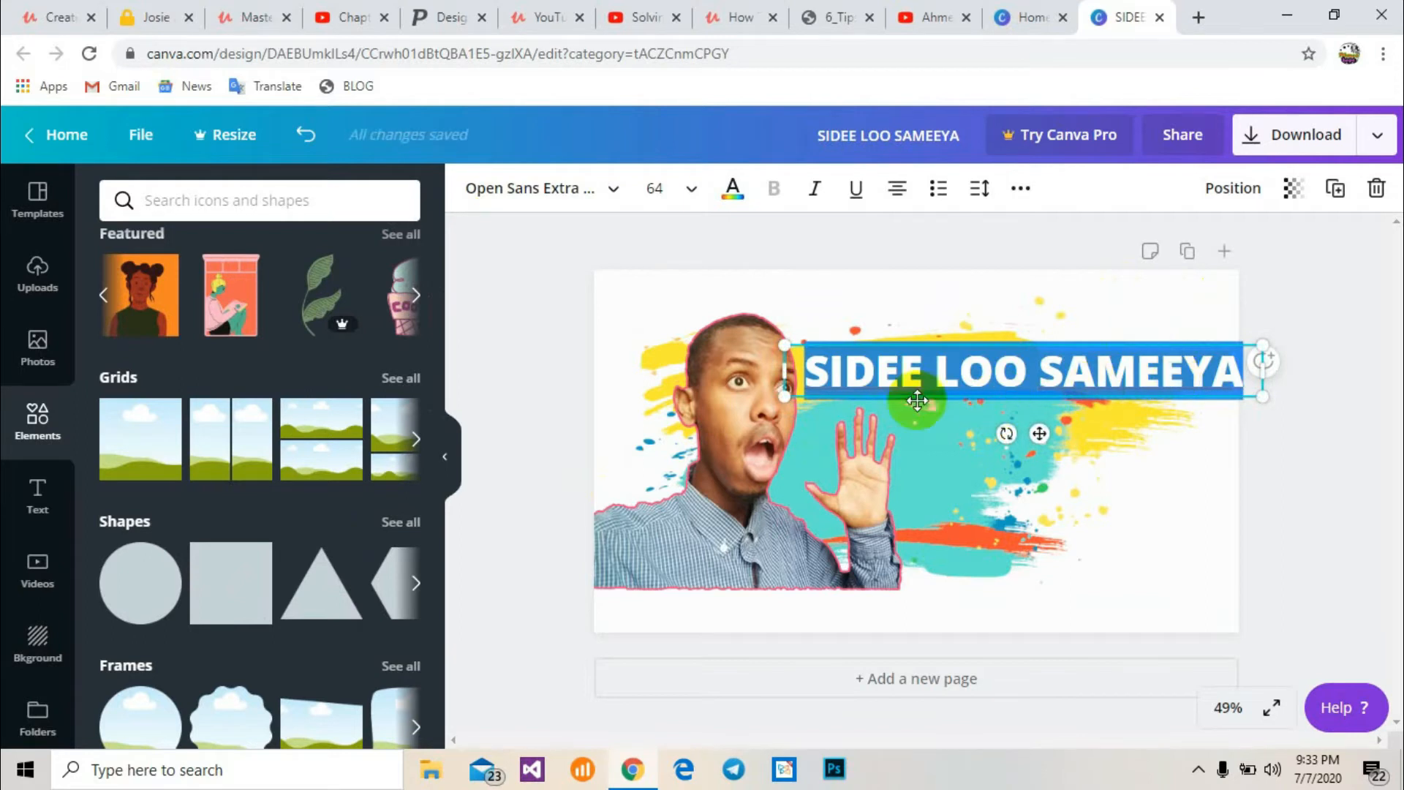
click(733, 196)
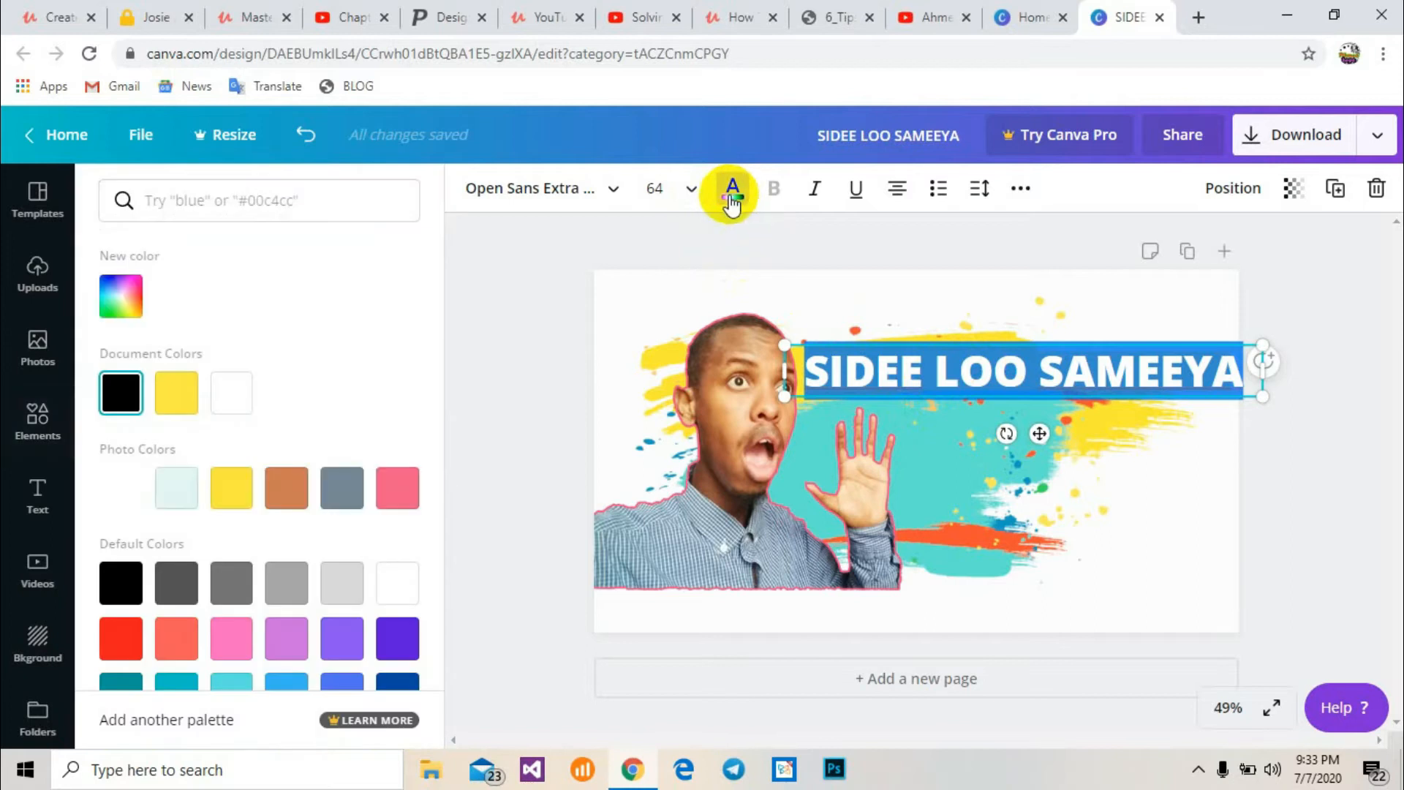
click(224, 399)
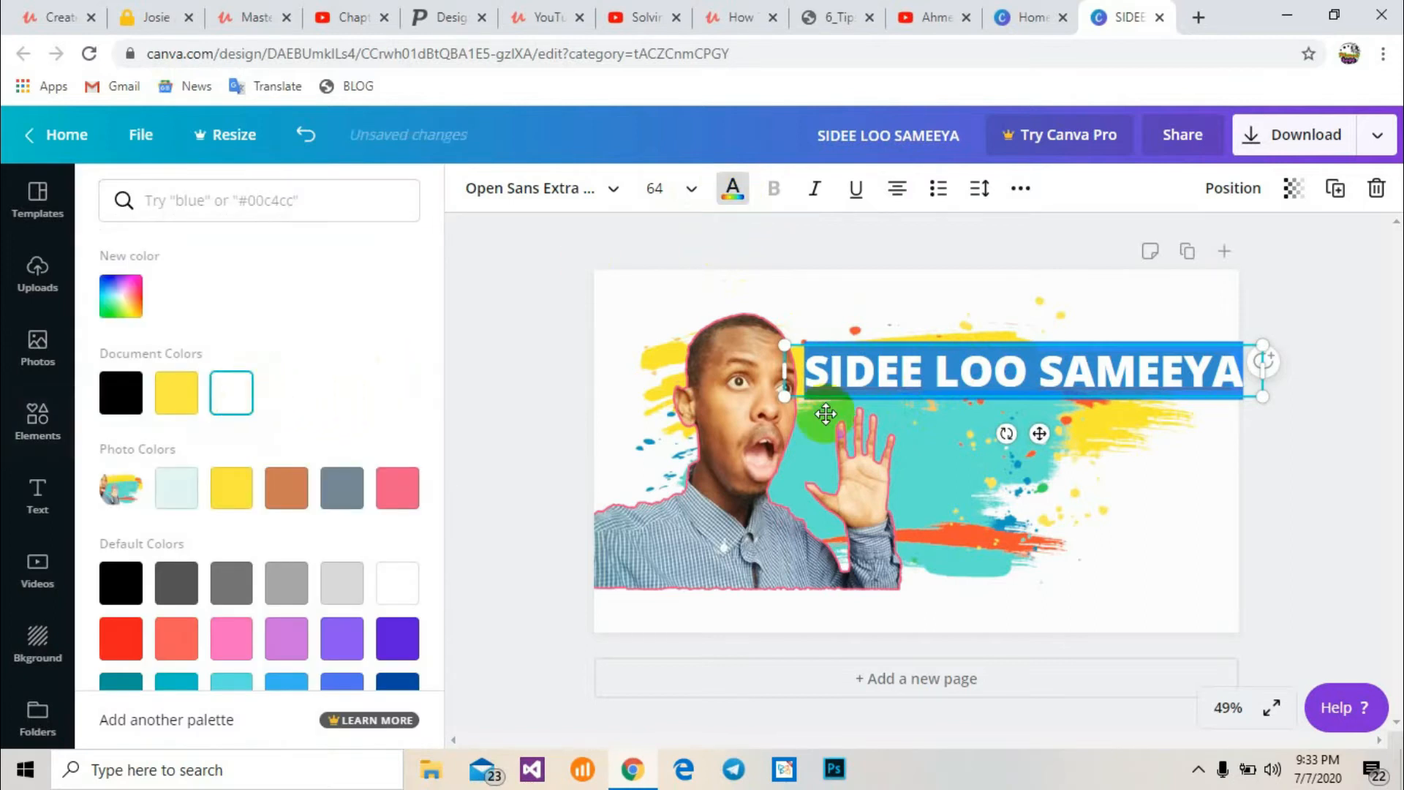
Change the bar's fill colour to pink
drag(1037, 455, 1097, 402)
click(1126, 363)
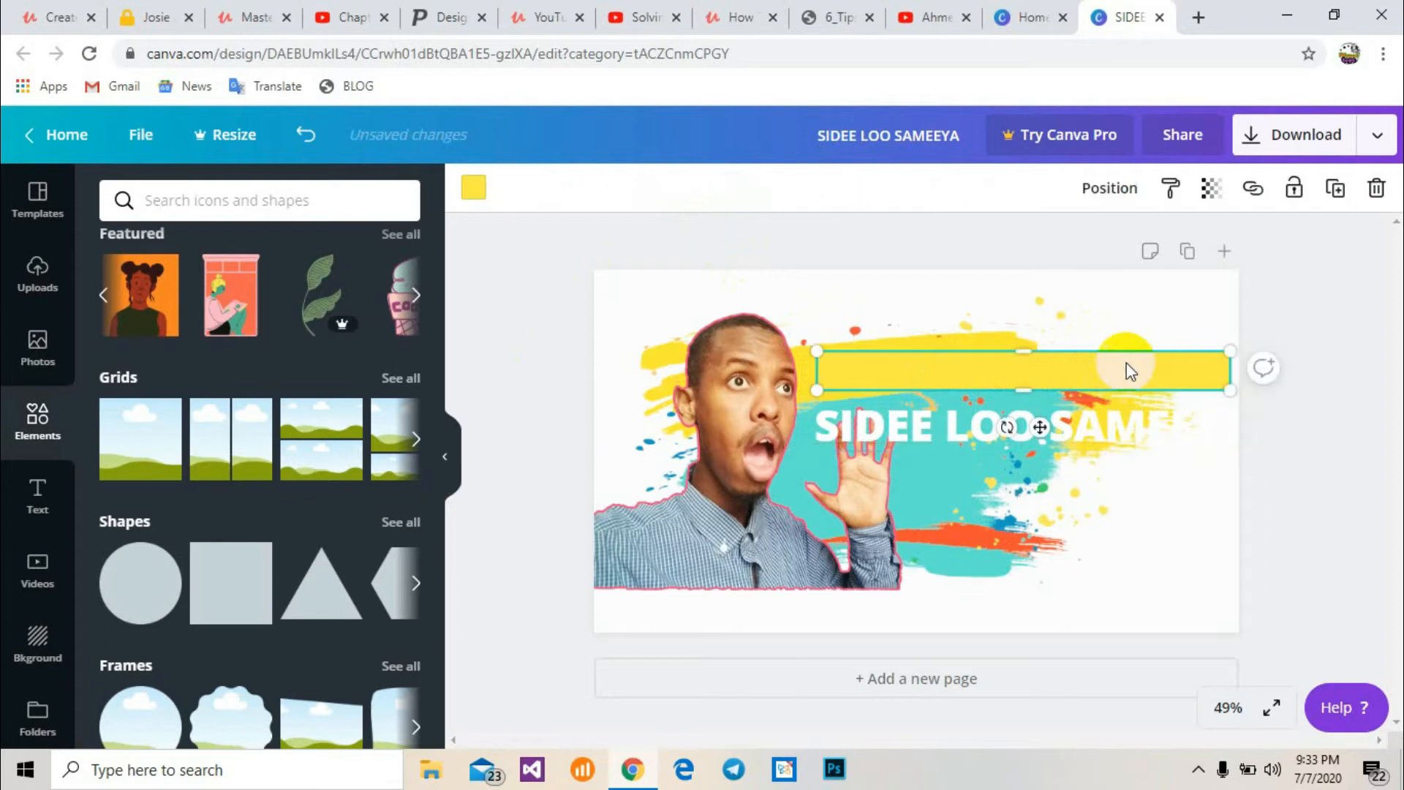
click(473, 189)
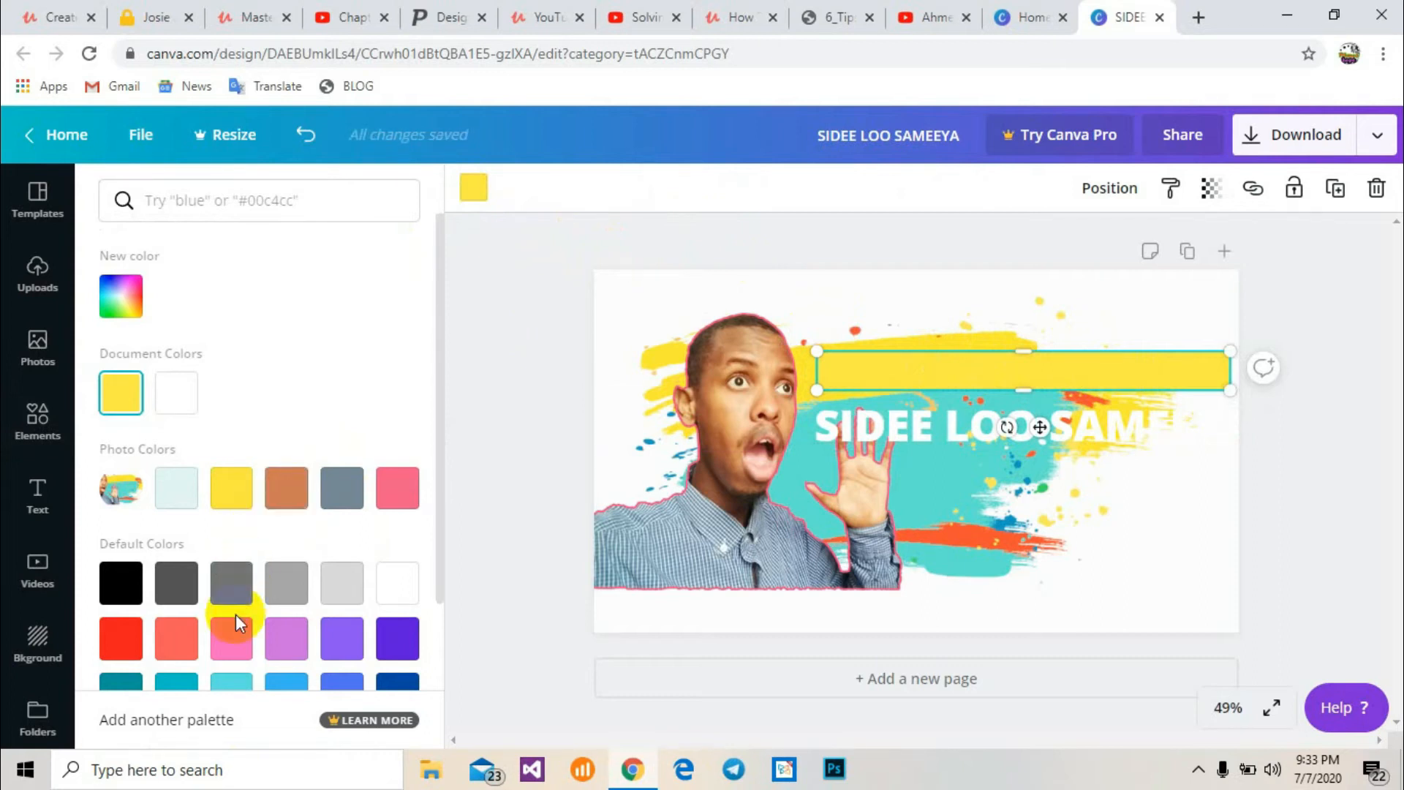
click(231, 640)
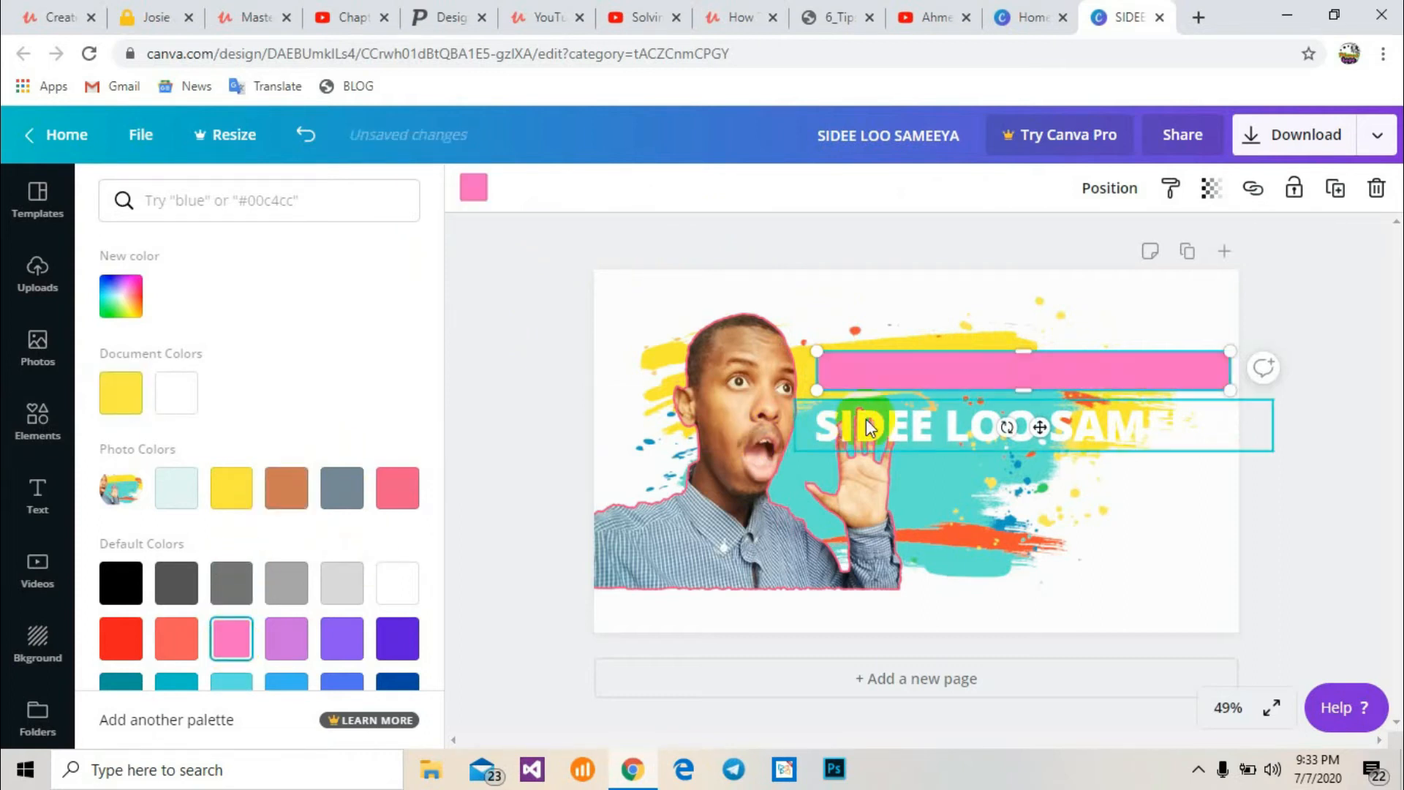
click(889, 446)
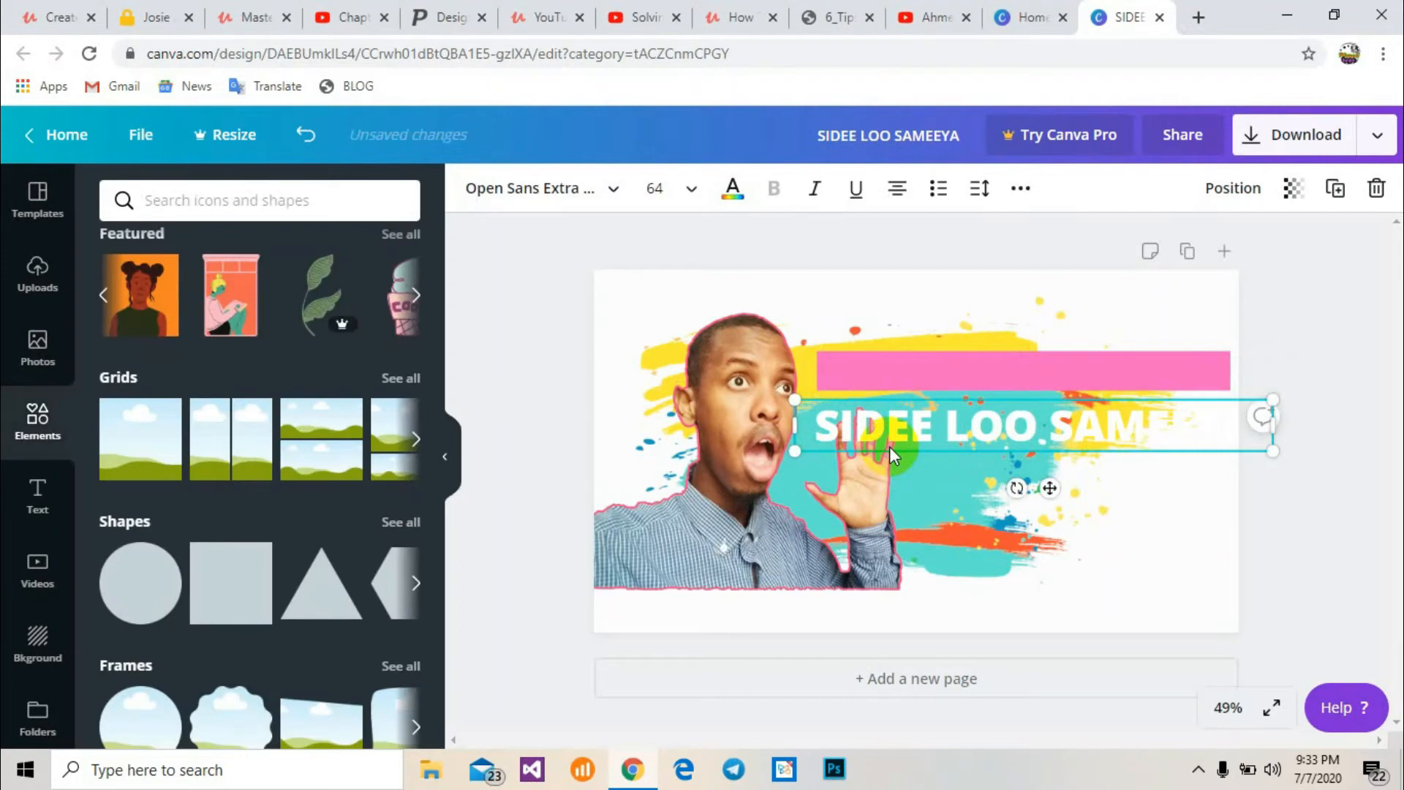
drag(890, 447, 890, 368)
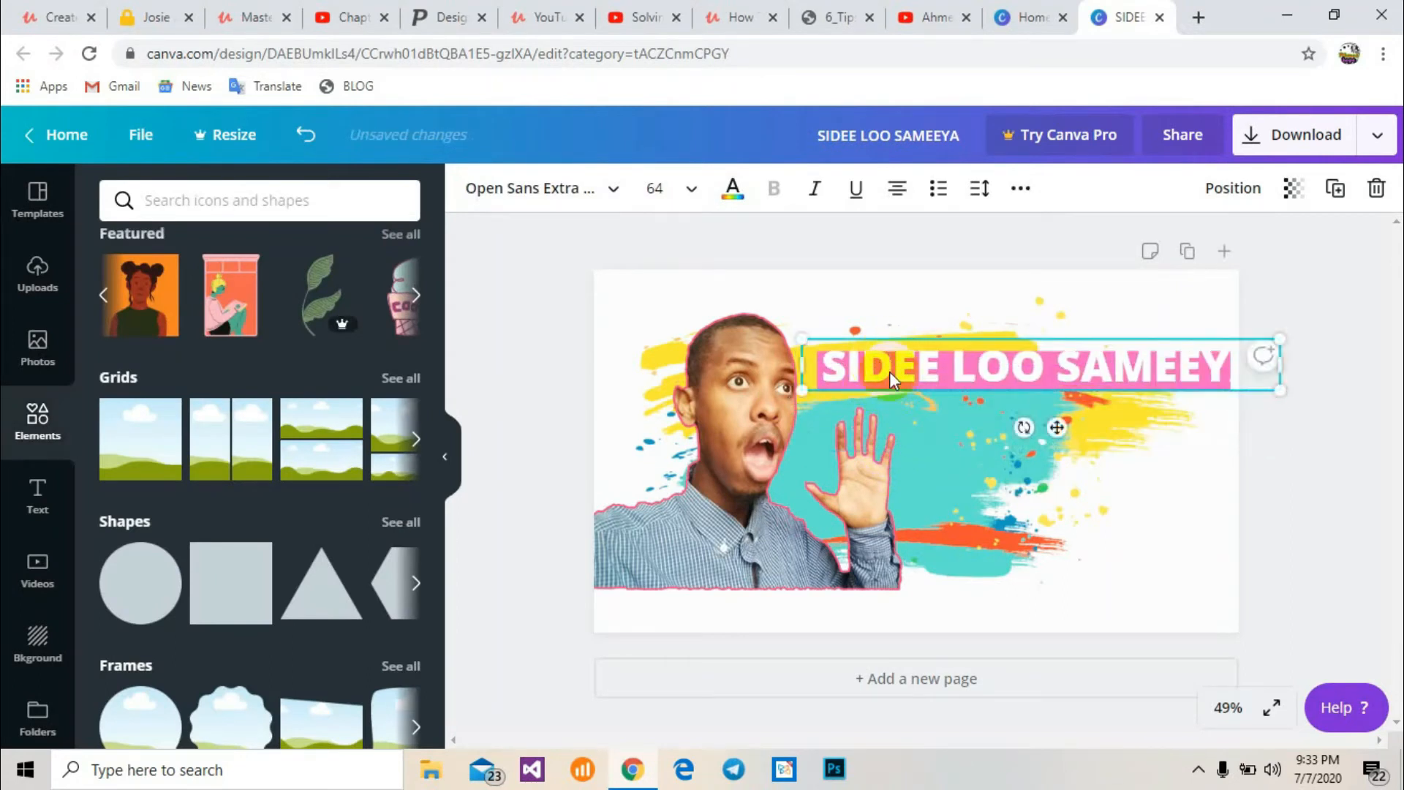
drag(896, 384, 898, 438)
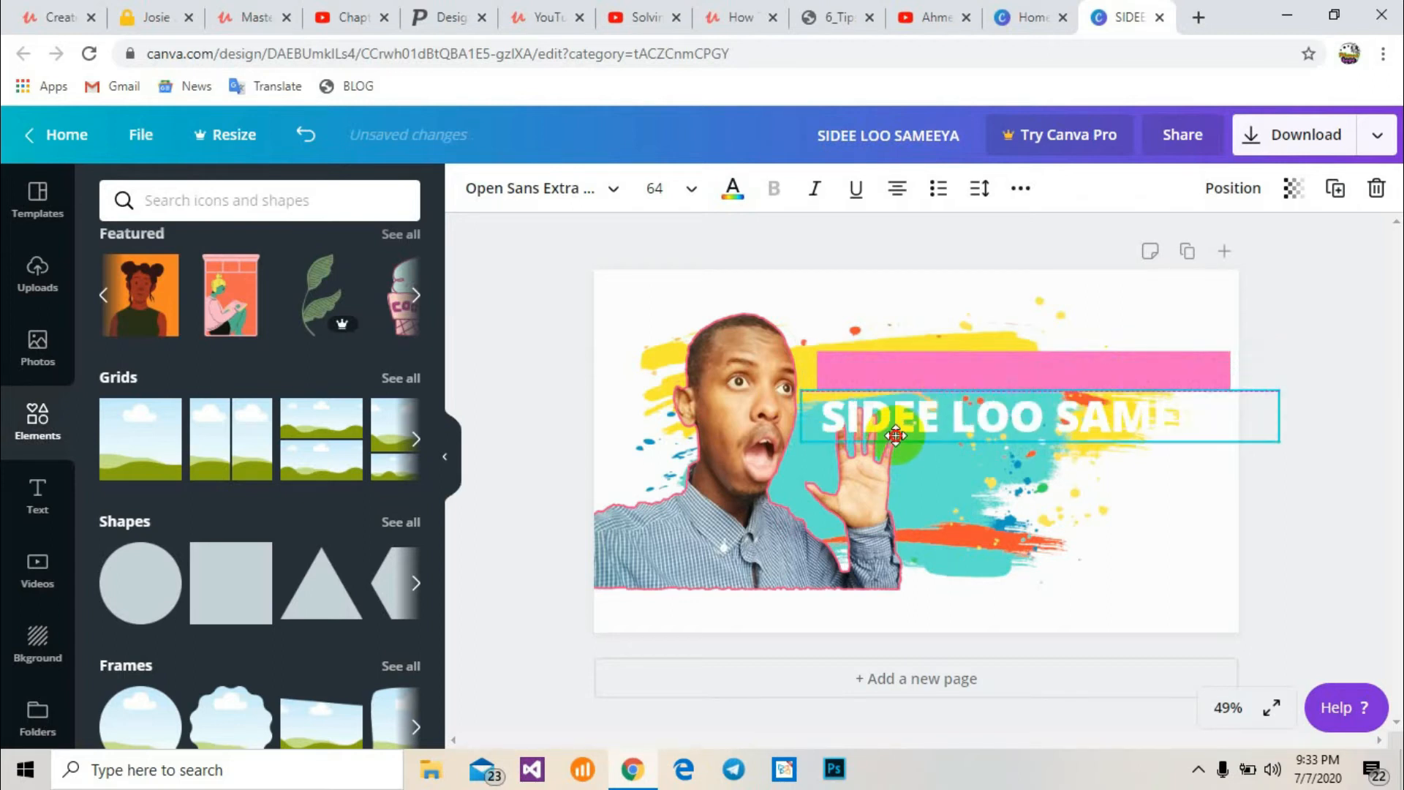
Extend the pink bar's left edge under the heading and raise it toward the top of the thumbnail
click(927, 363)
drag(817, 371, 800, 371)
drag(1018, 351, 1021, 335)
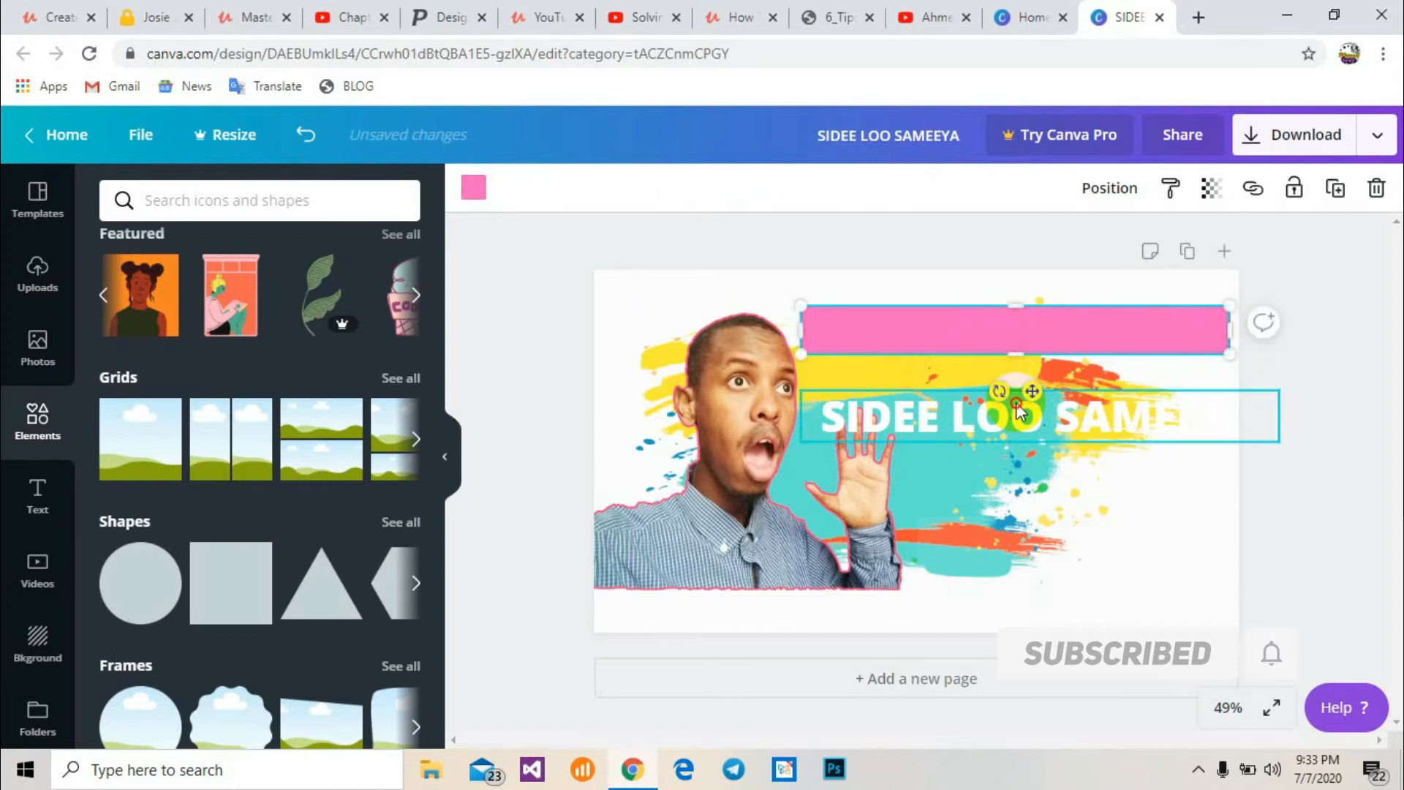
Move the heading up onto the pink bar
click(1023, 392)
drag(1022, 392, 1016, 331)
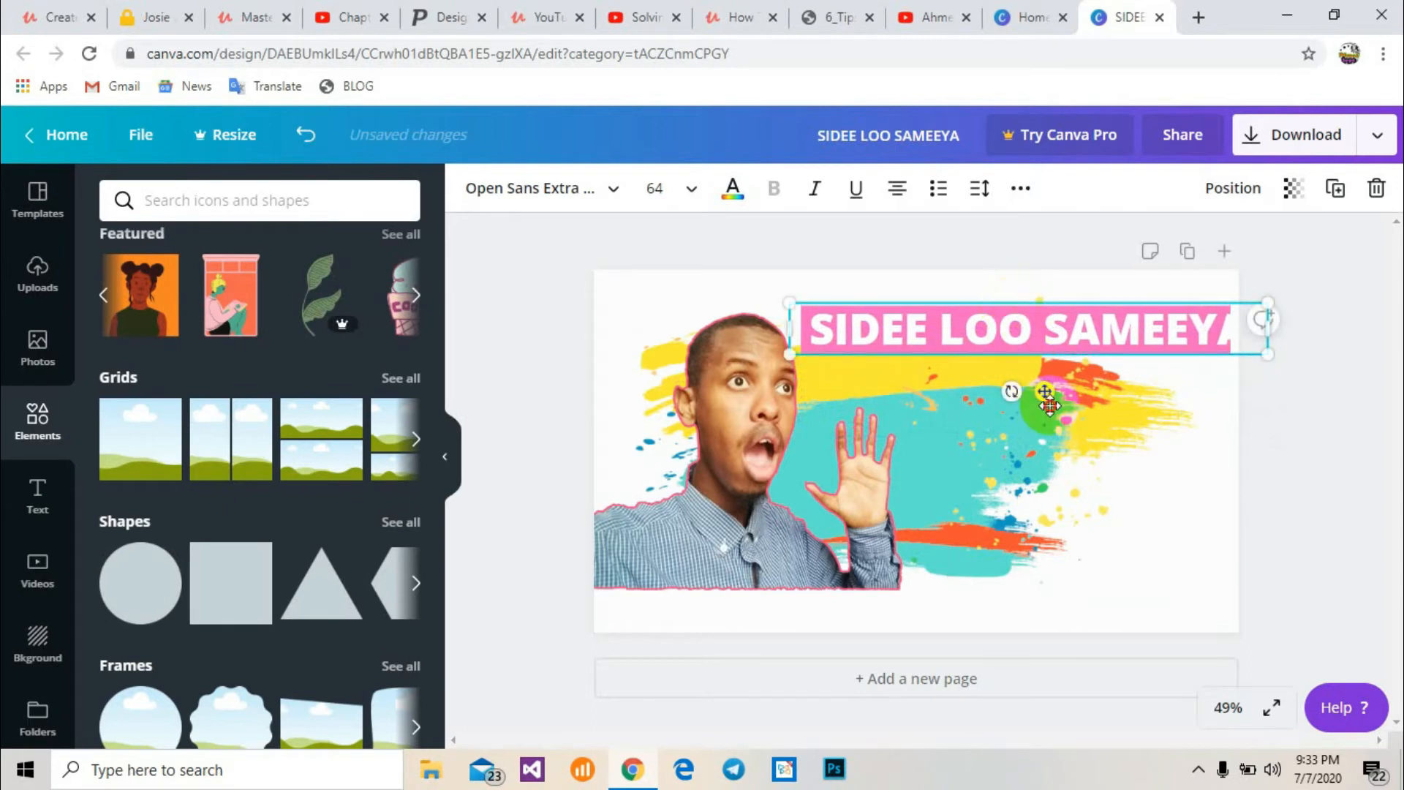
click(1072, 431)
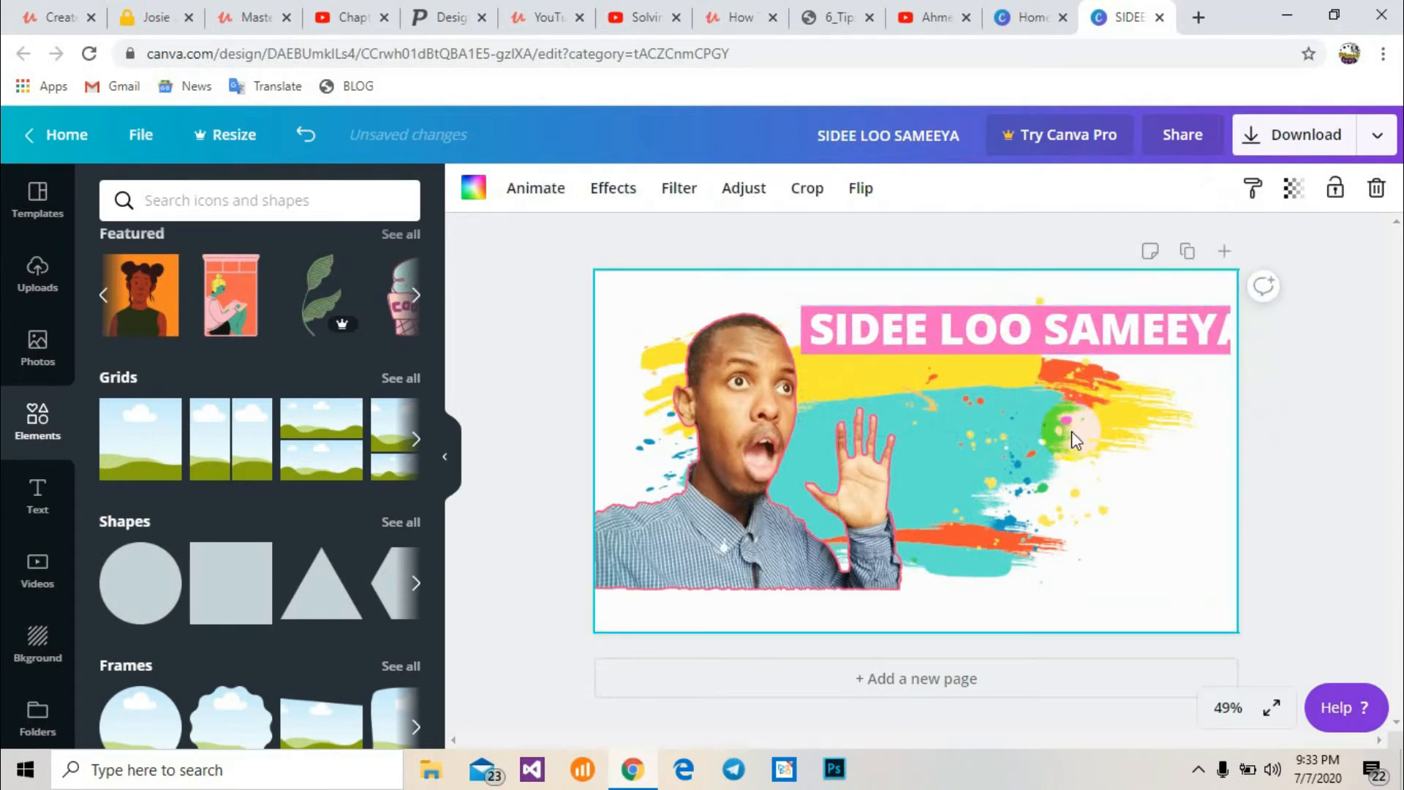
Select the whole heading and set its font size to 56 so it fits inside the pink bar
click(1123, 326)
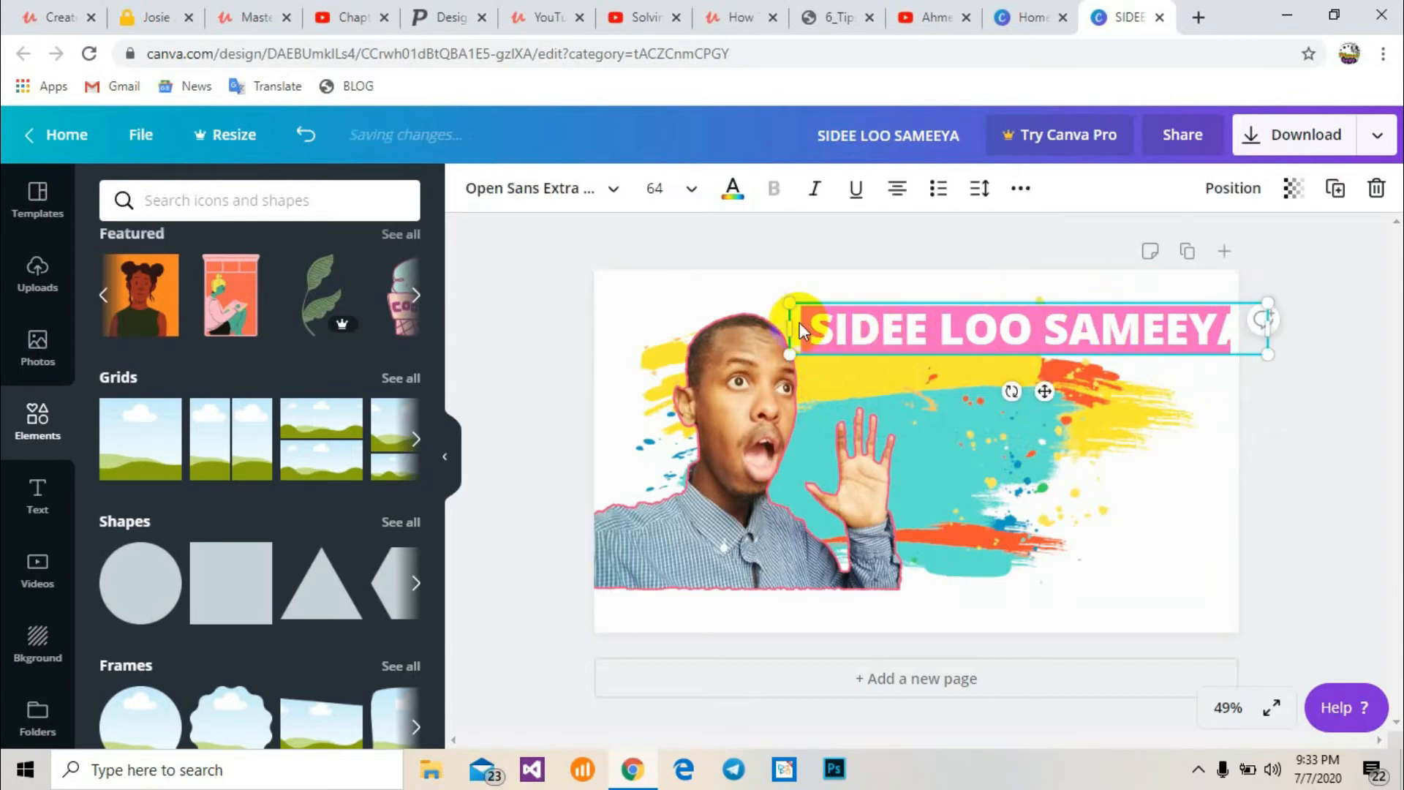
key(Left)
key(Left)
key(Left)
key(Left)
key(Left)
key(Left)
key(Left)
key(Left)
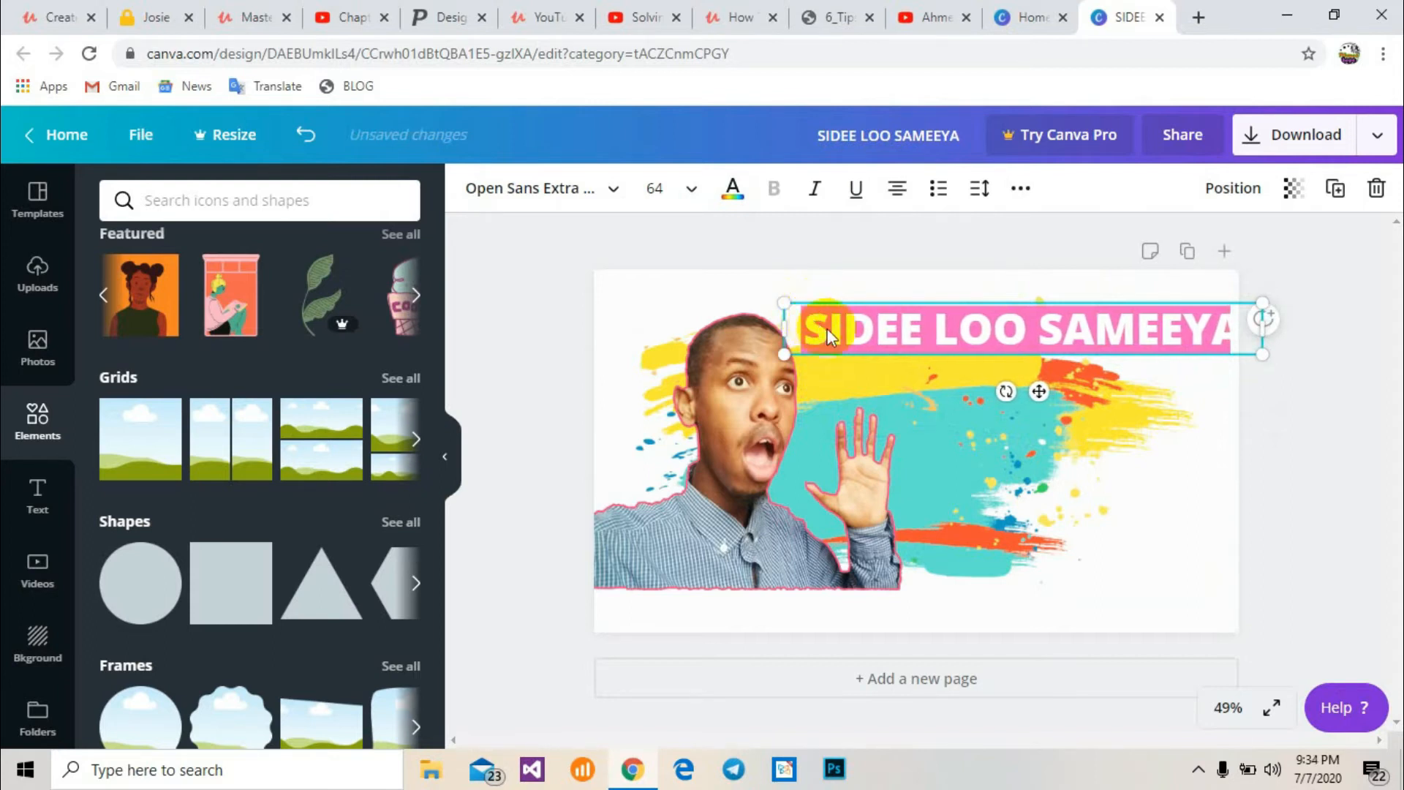
double_click(827, 328)
triple_click(838, 329)
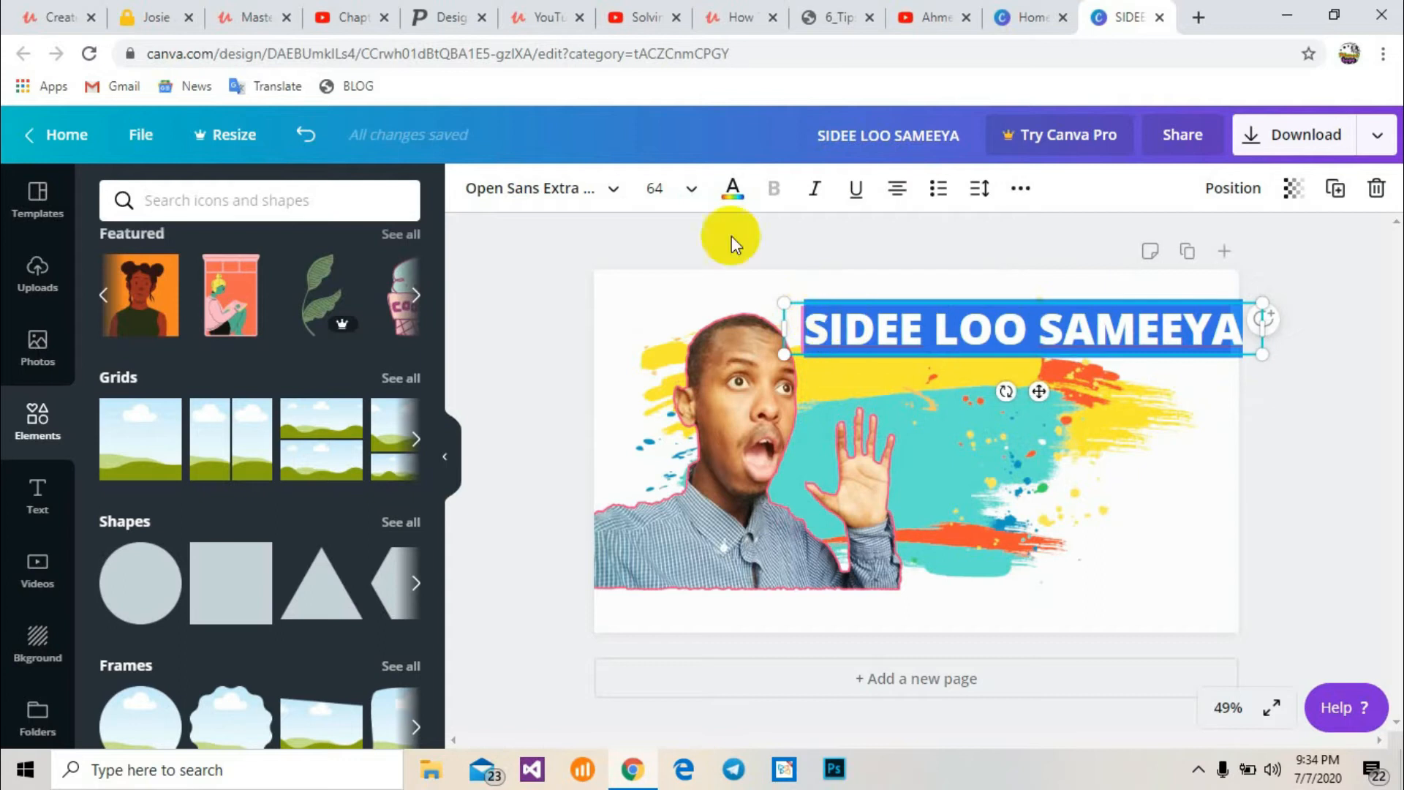
click(662, 192)
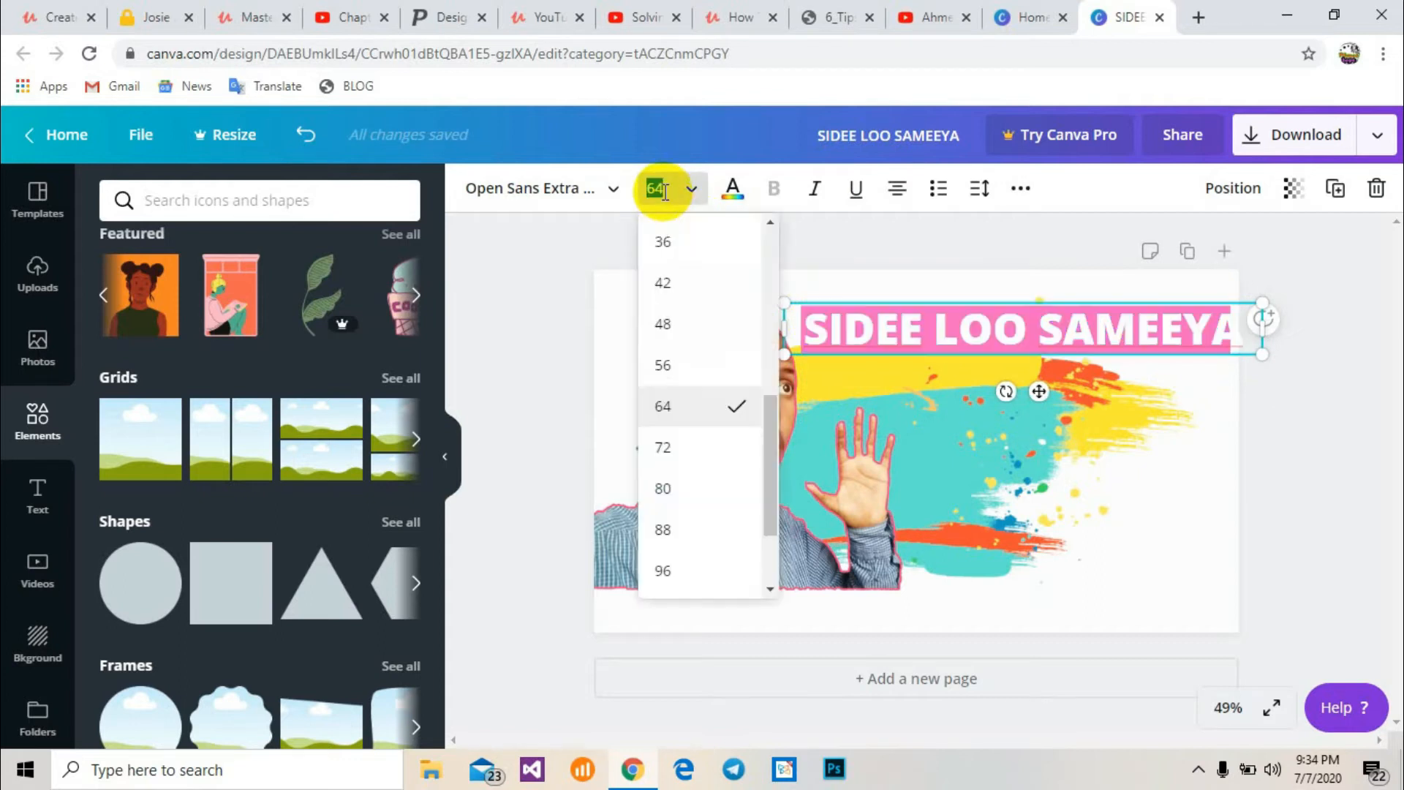
text(72)
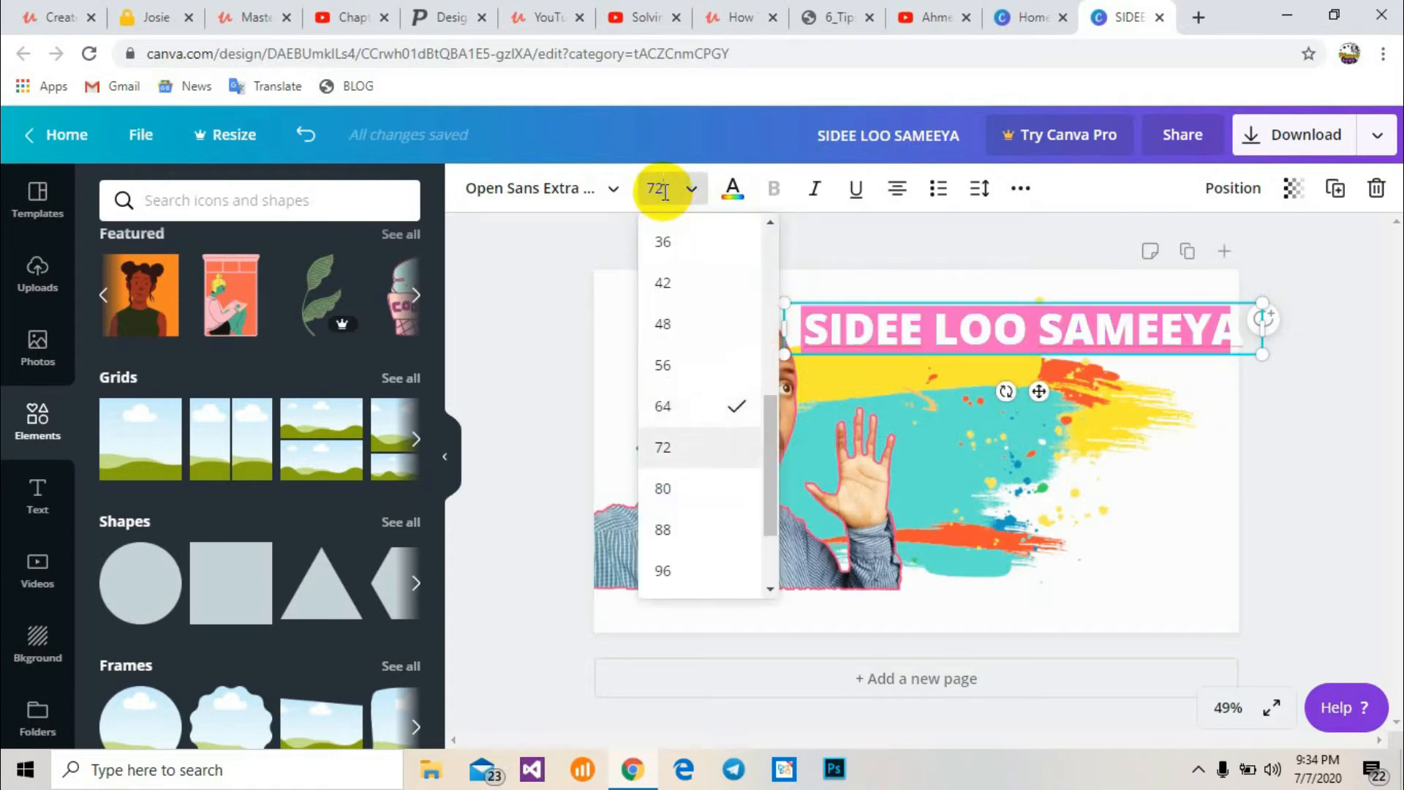
key(Up)
key(Up)
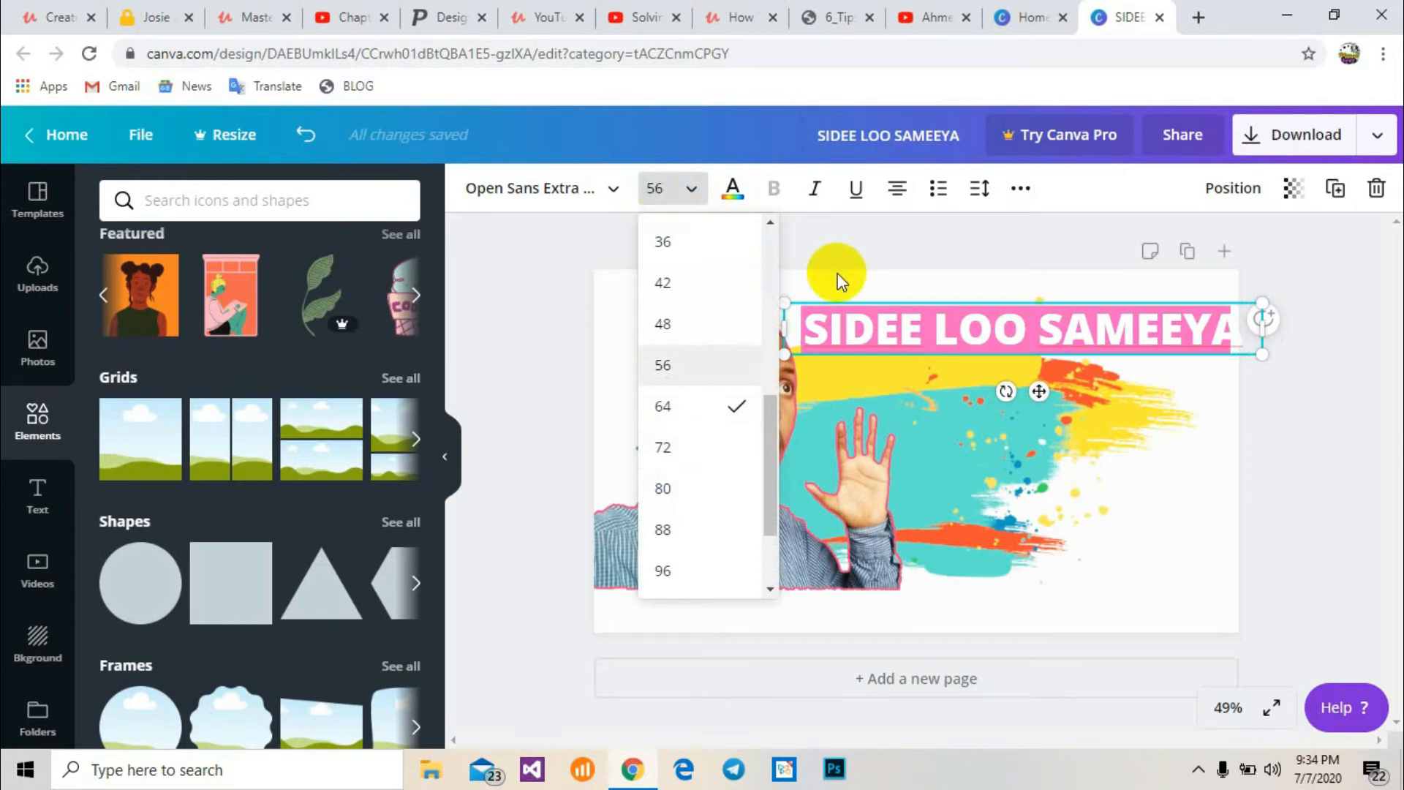
key(Return)
click(878, 370)
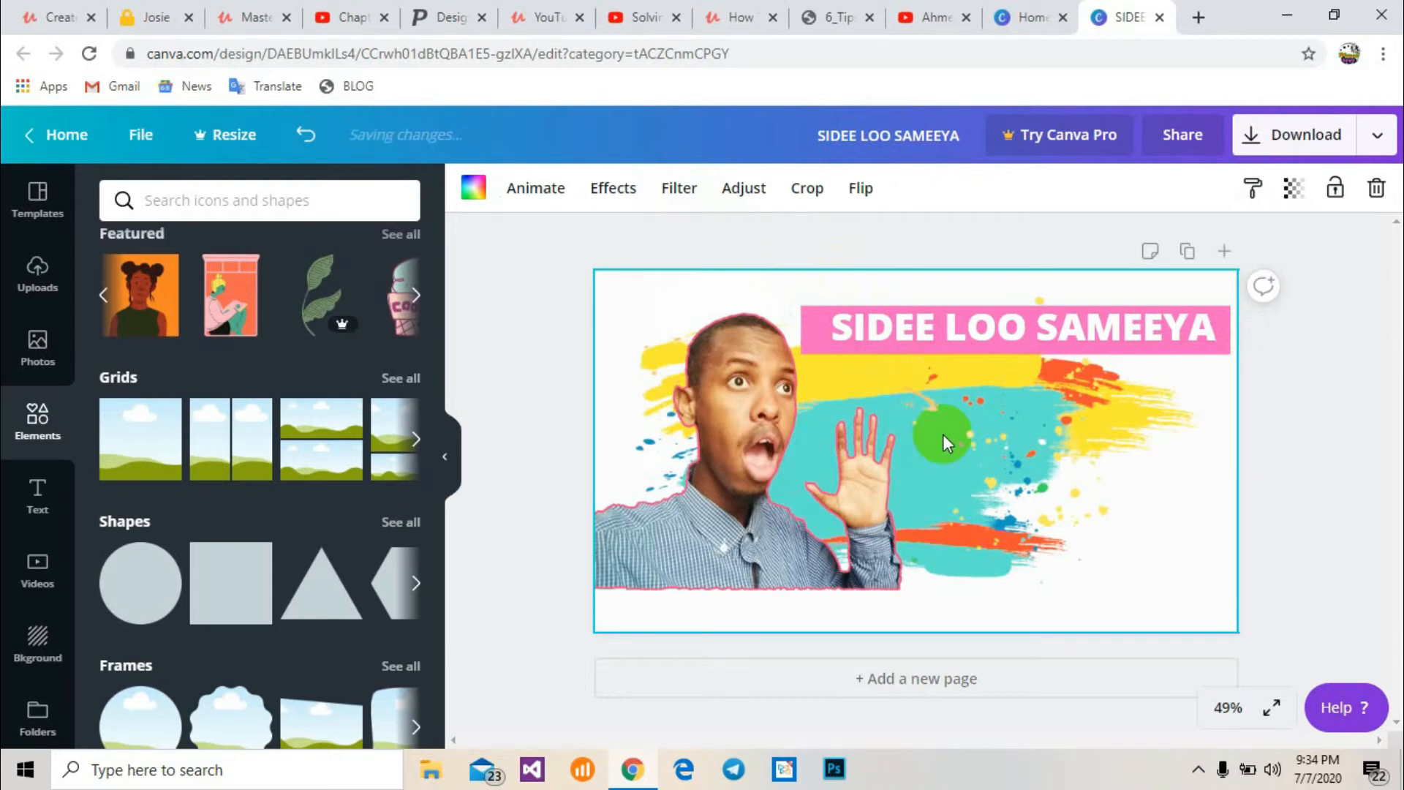
Add another square and shape it into a second pink bar just below the heading bar
click(222, 594)
drag(937, 551, 918, 401)
drag(1023, 375, 1237, 358)
drag(1078, 375, 1076, 378)
drag(825, 386, 804, 384)
Add a new heading text box and replace its text with YOUTUBE
click(48, 497)
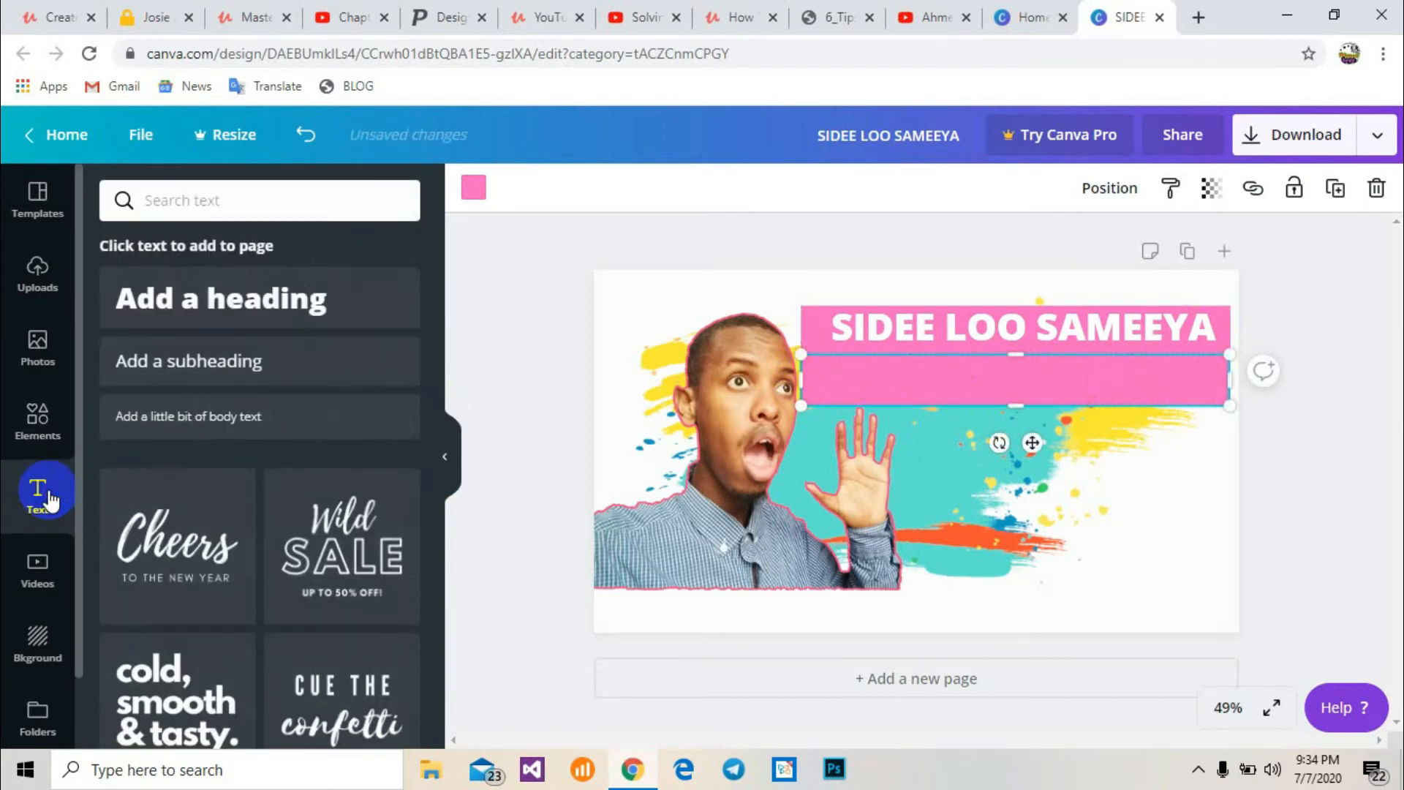
click(314, 298)
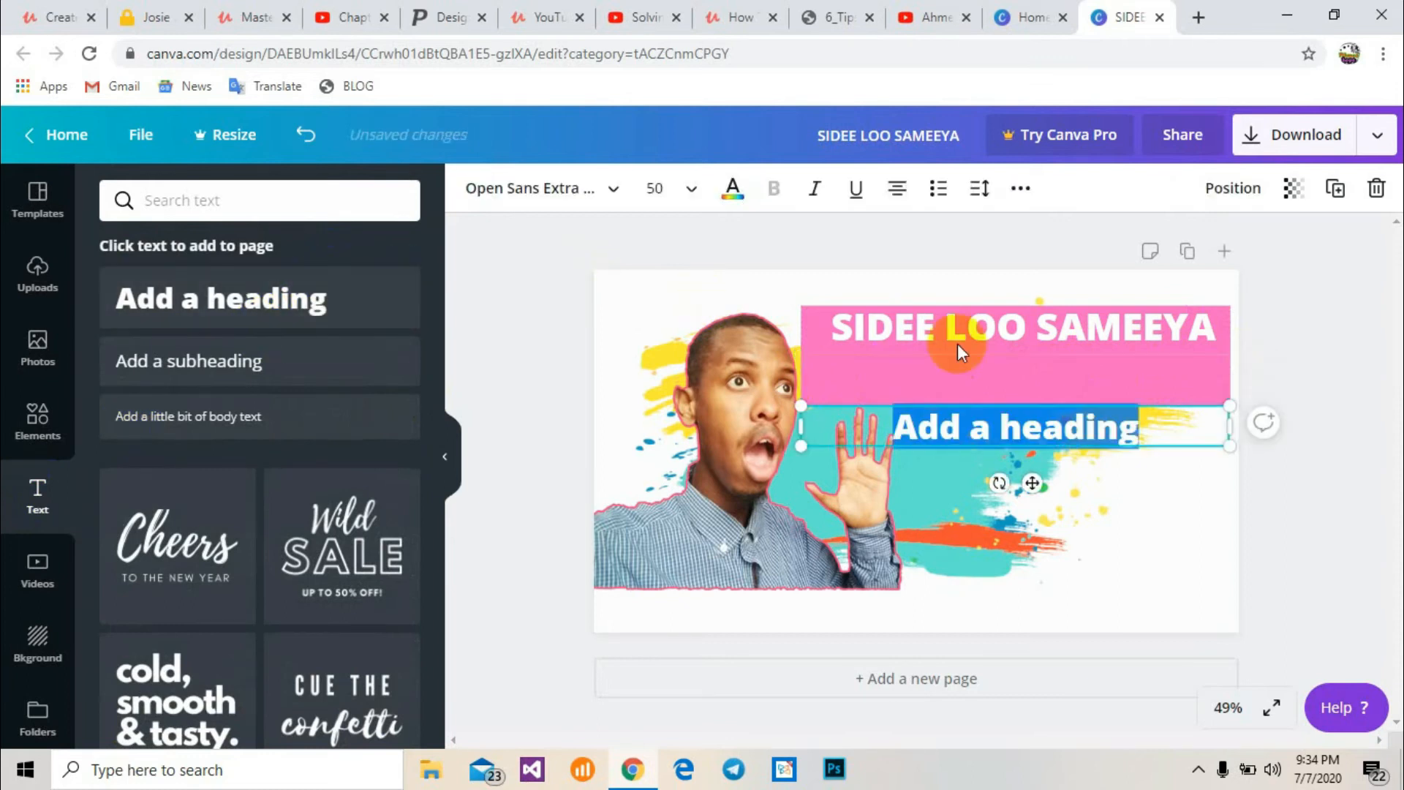
click(953, 415)
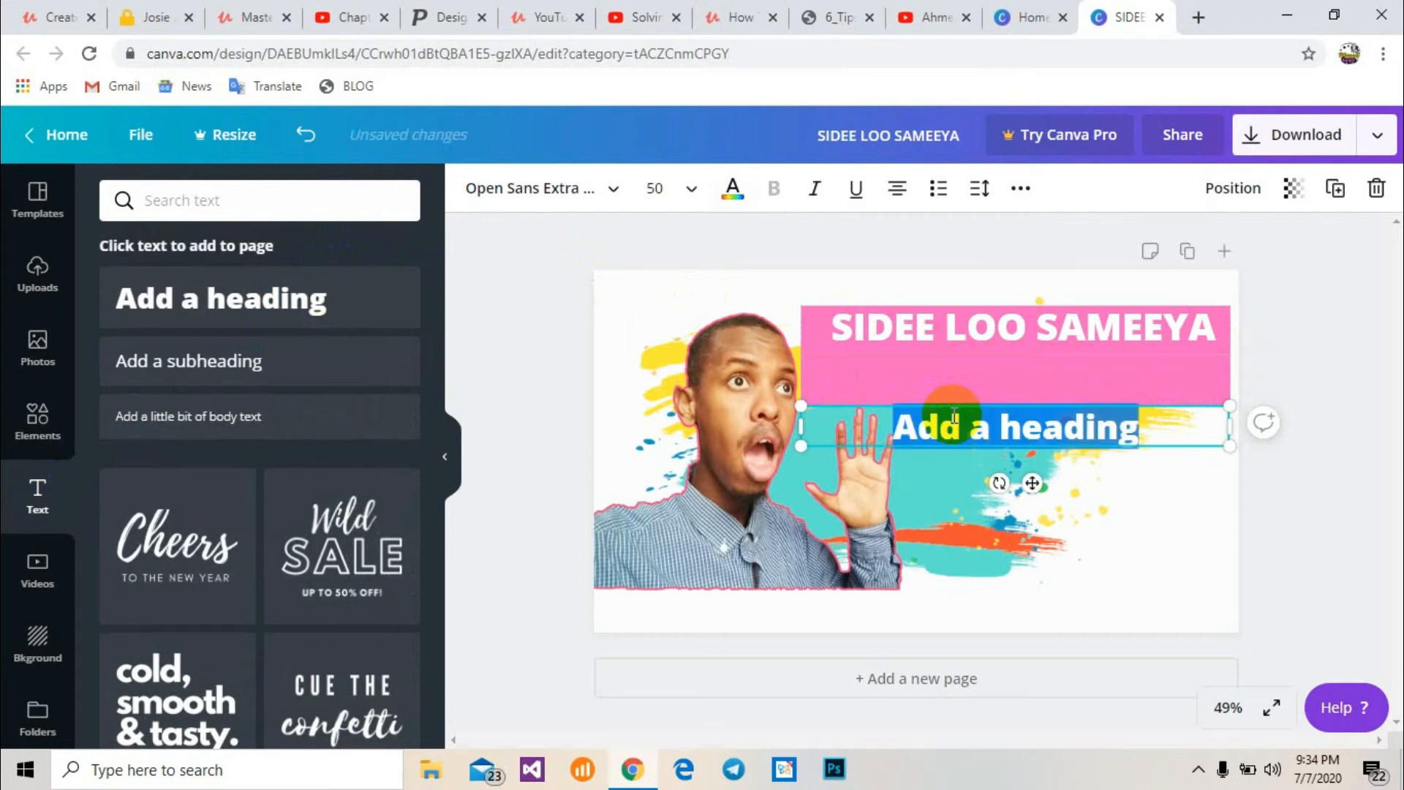
text(YO)
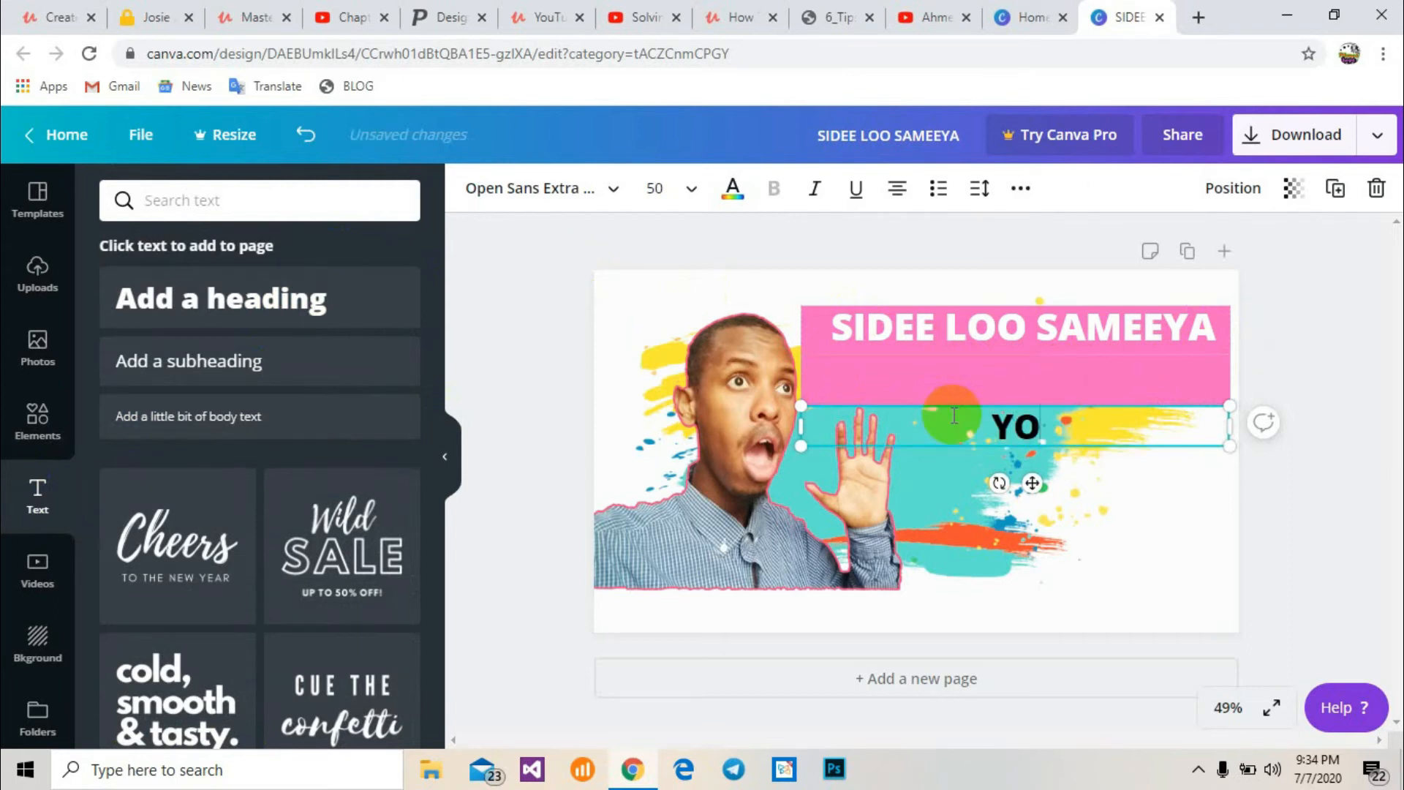
text(UTUBE)
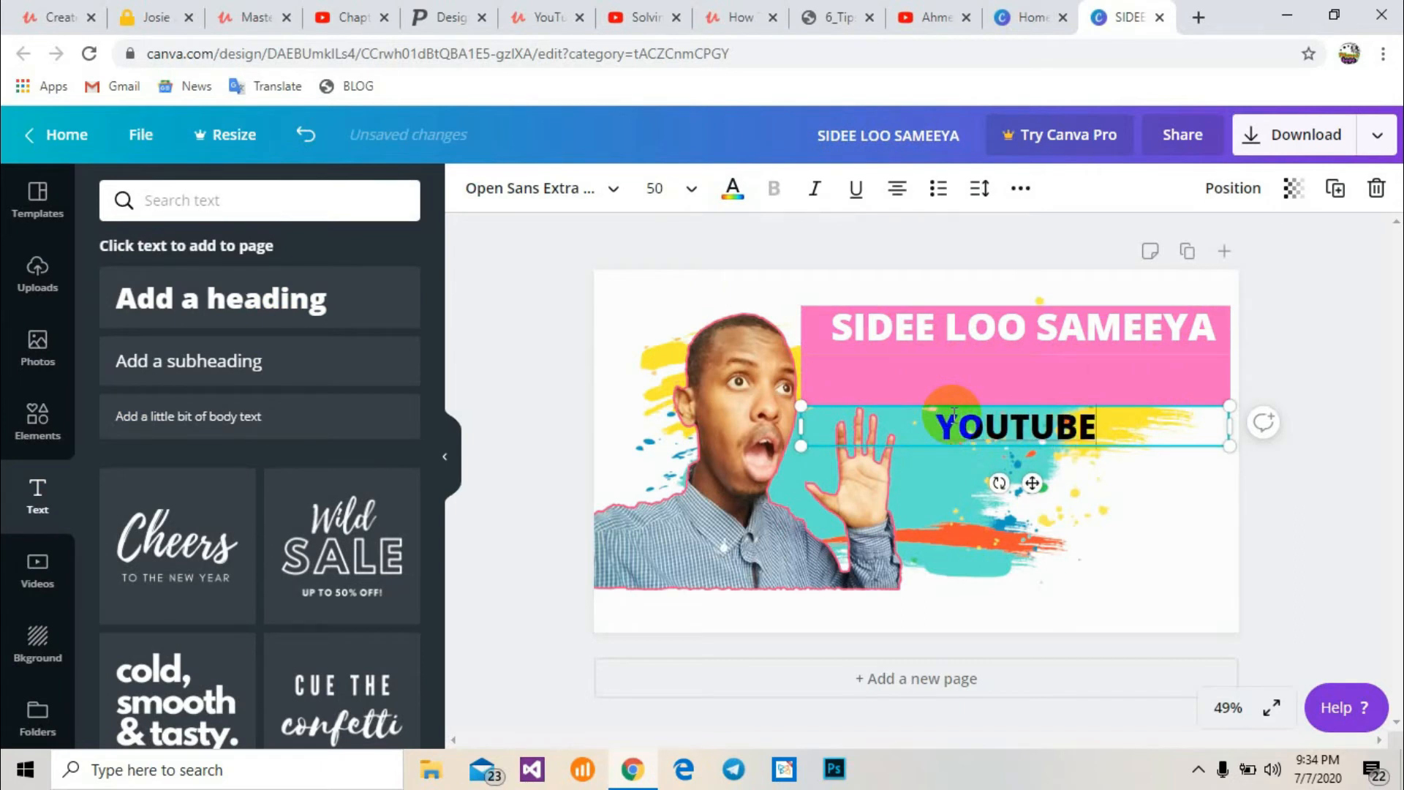
Enlarge the YOUTUBE text to font size 88 and nudge it slightly upward
double_click(919, 429)
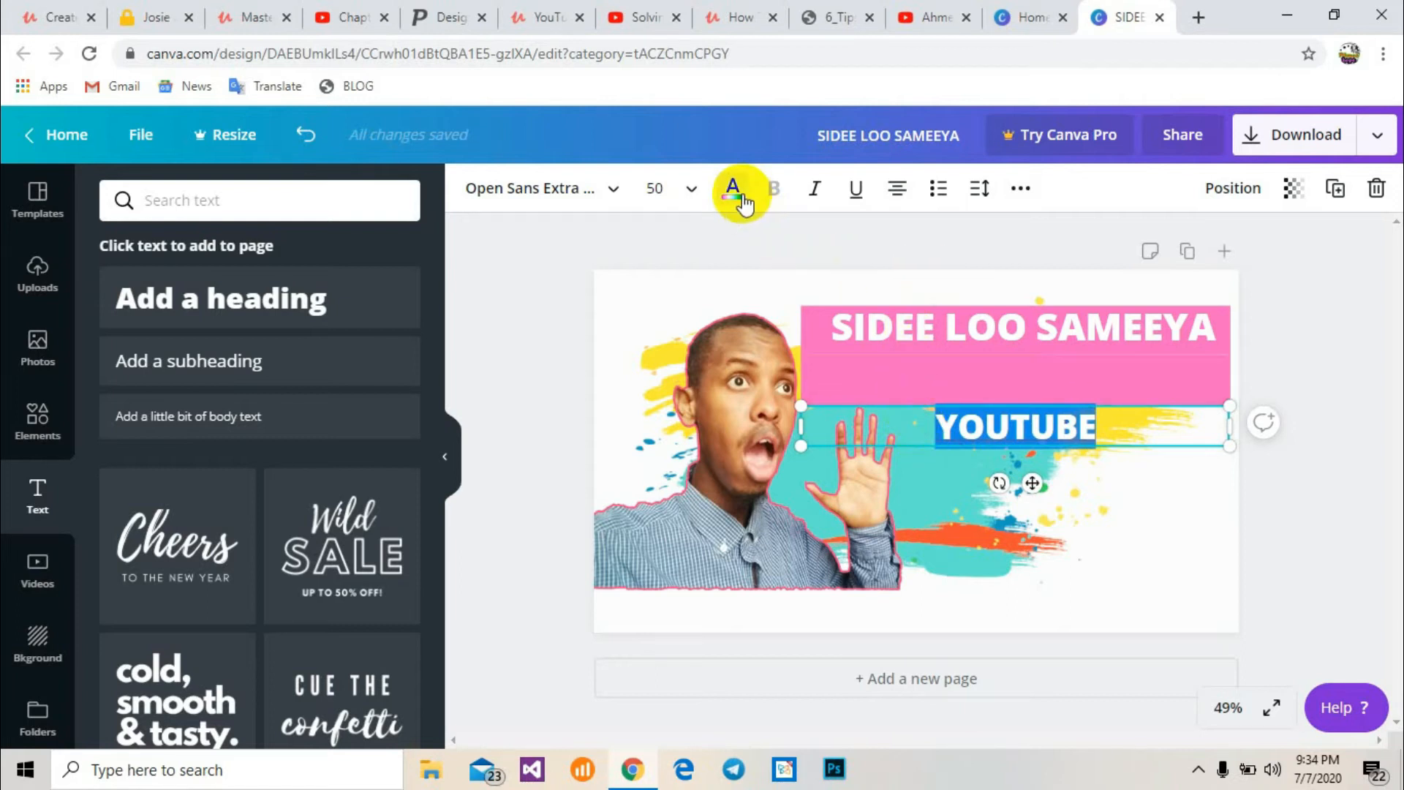
click(684, 189)
click(660, 189)
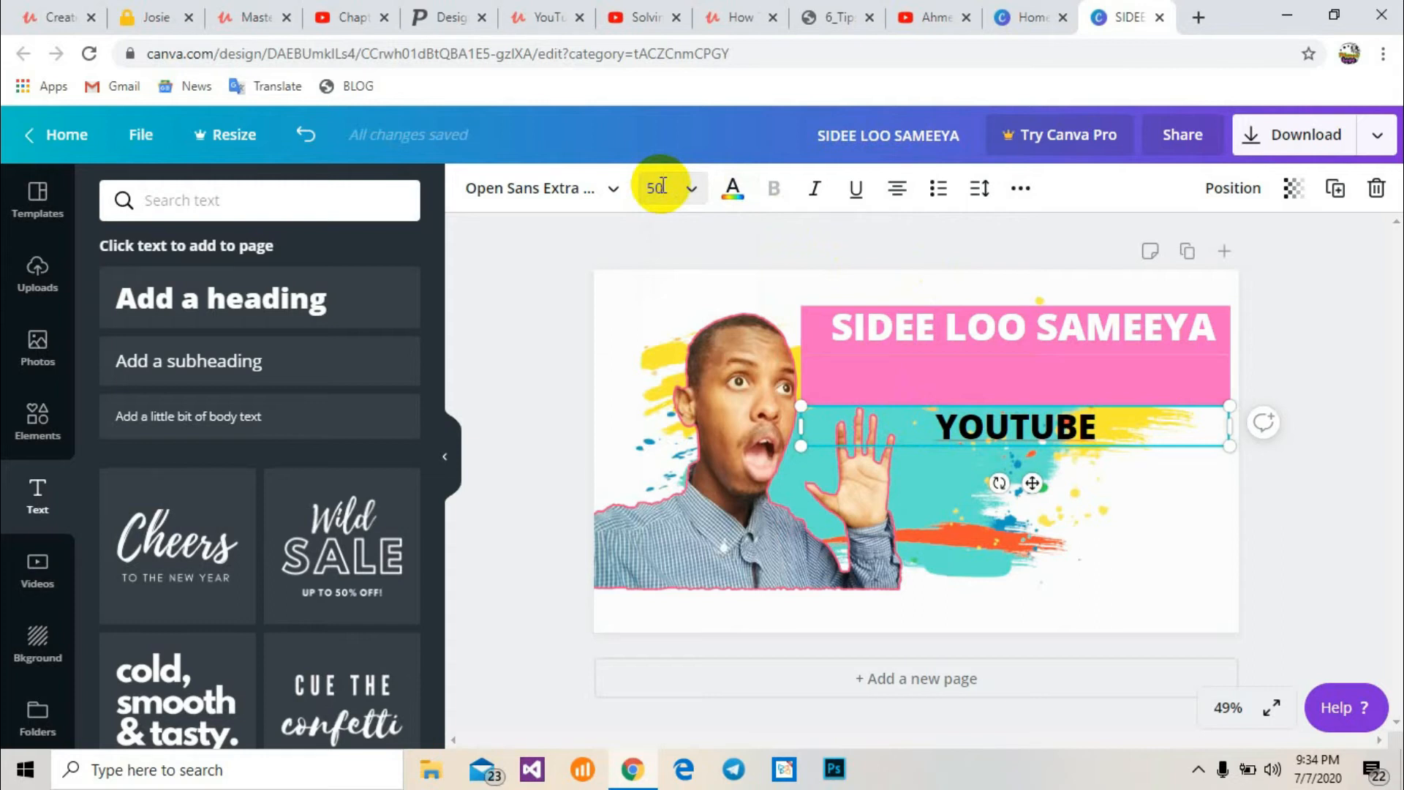
click(679, 191)
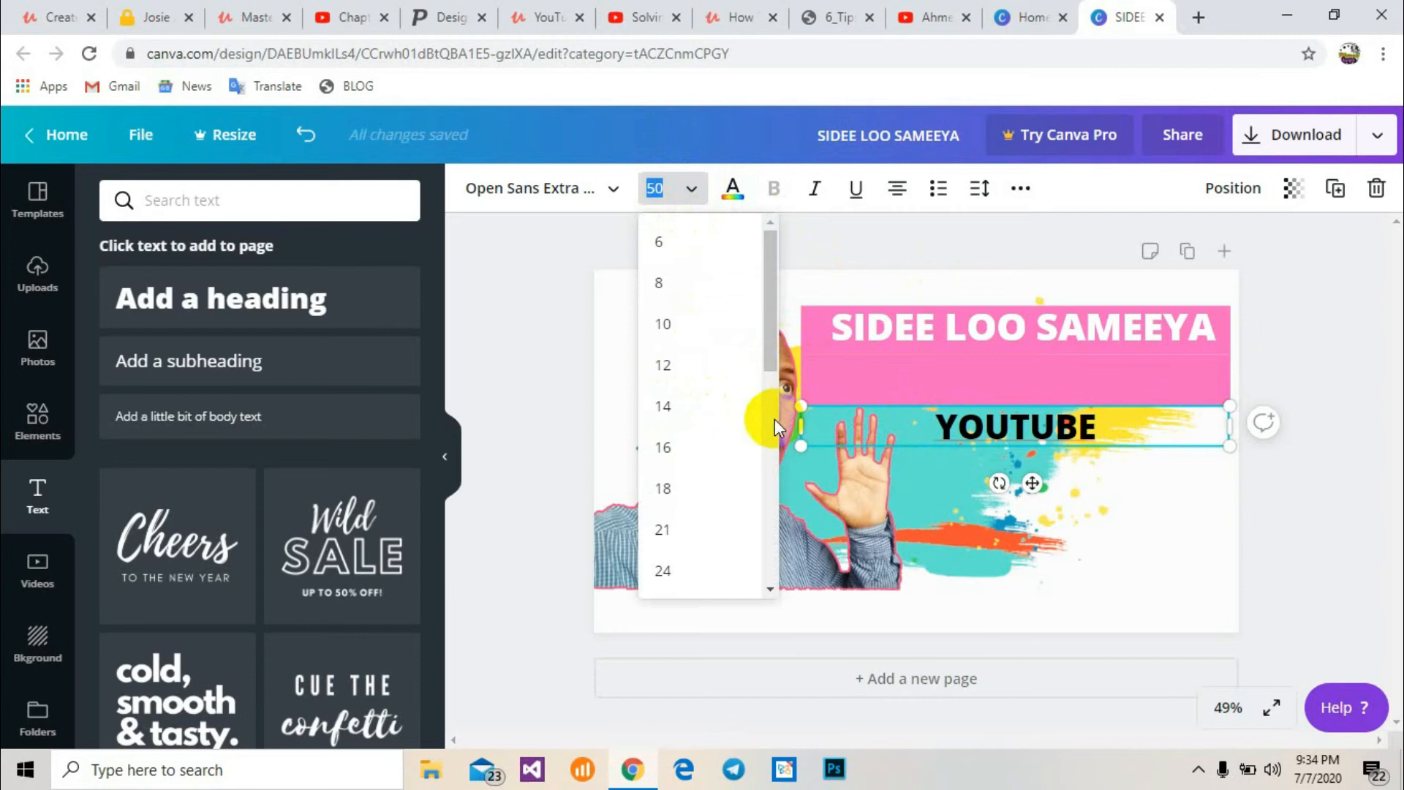
scroll(774, 420, down, 7)
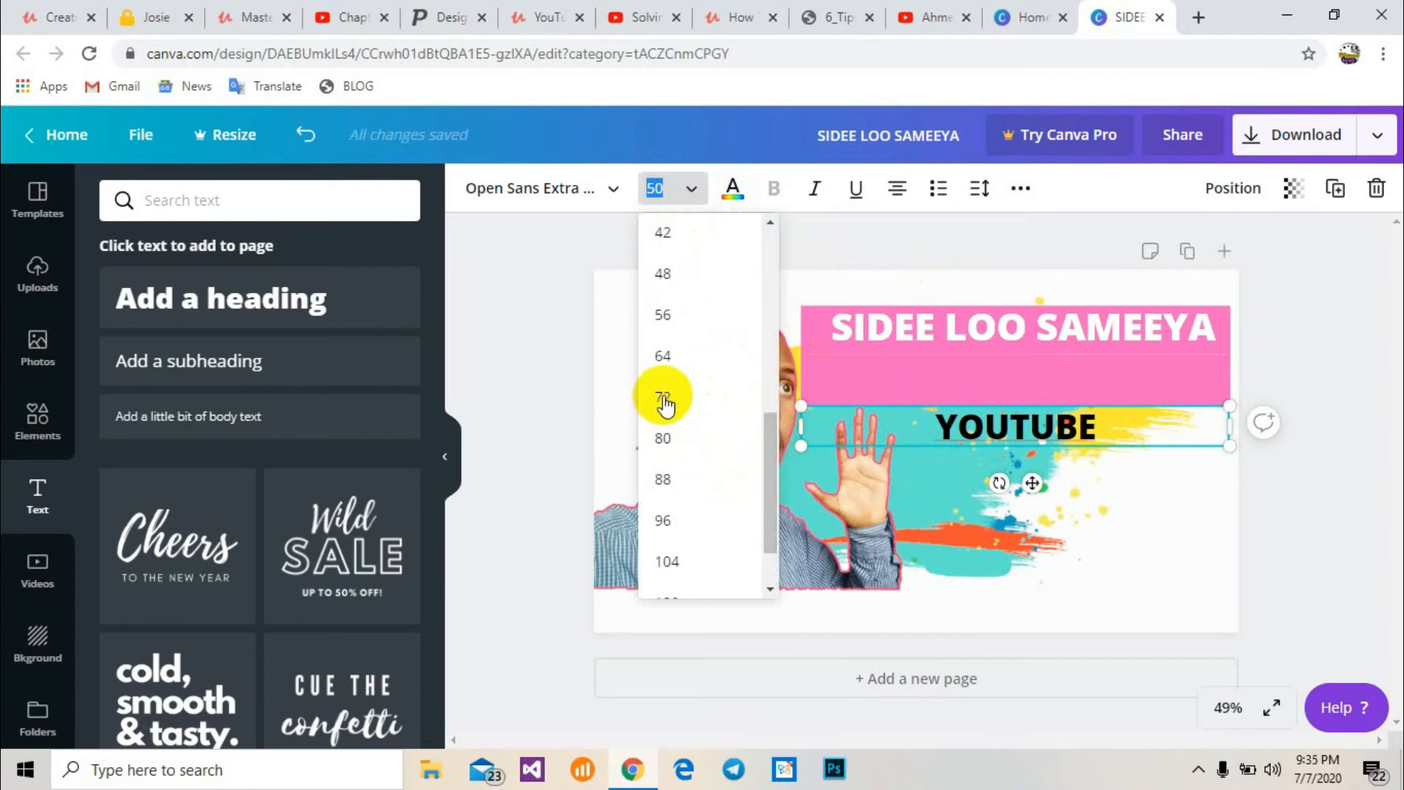
click(667, 369)
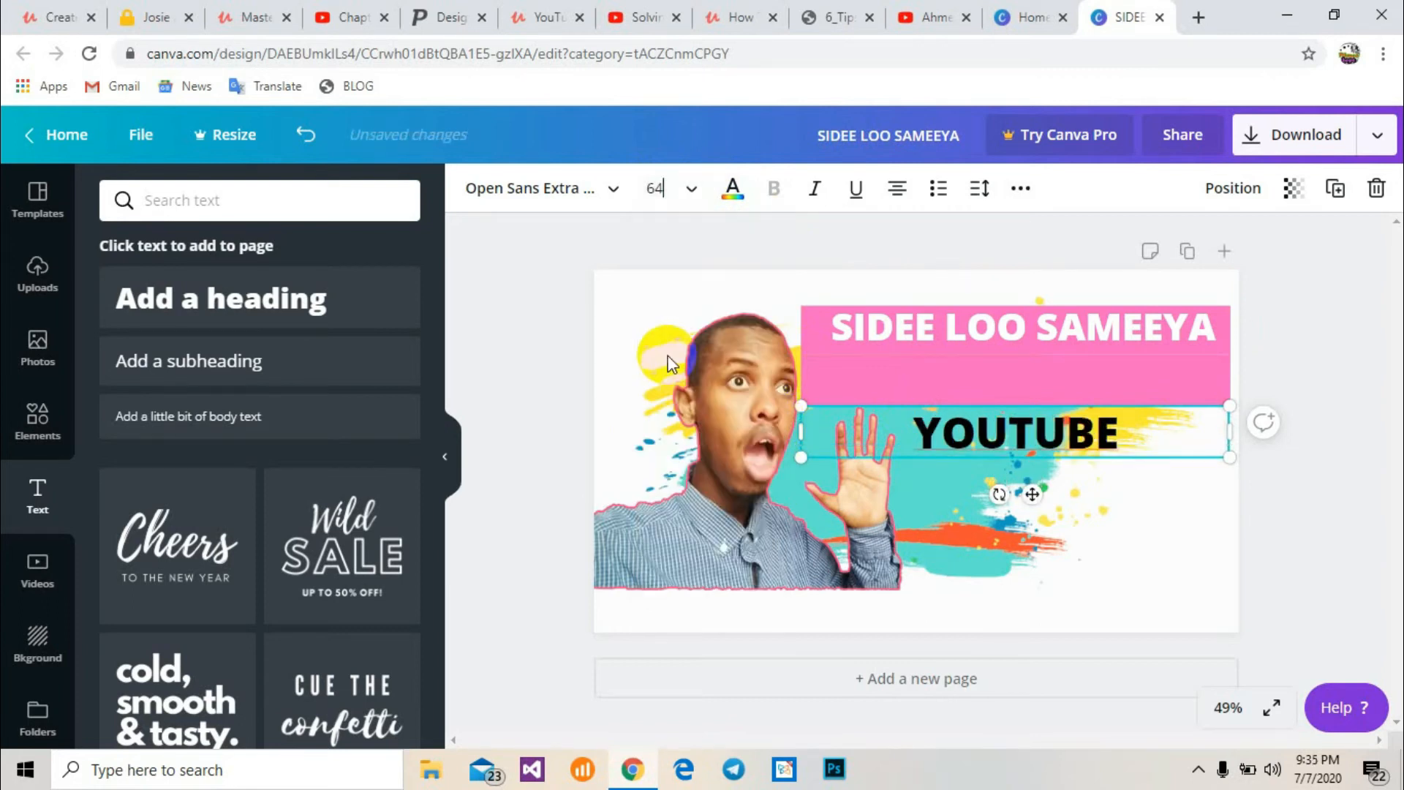
double_click(865, 433)
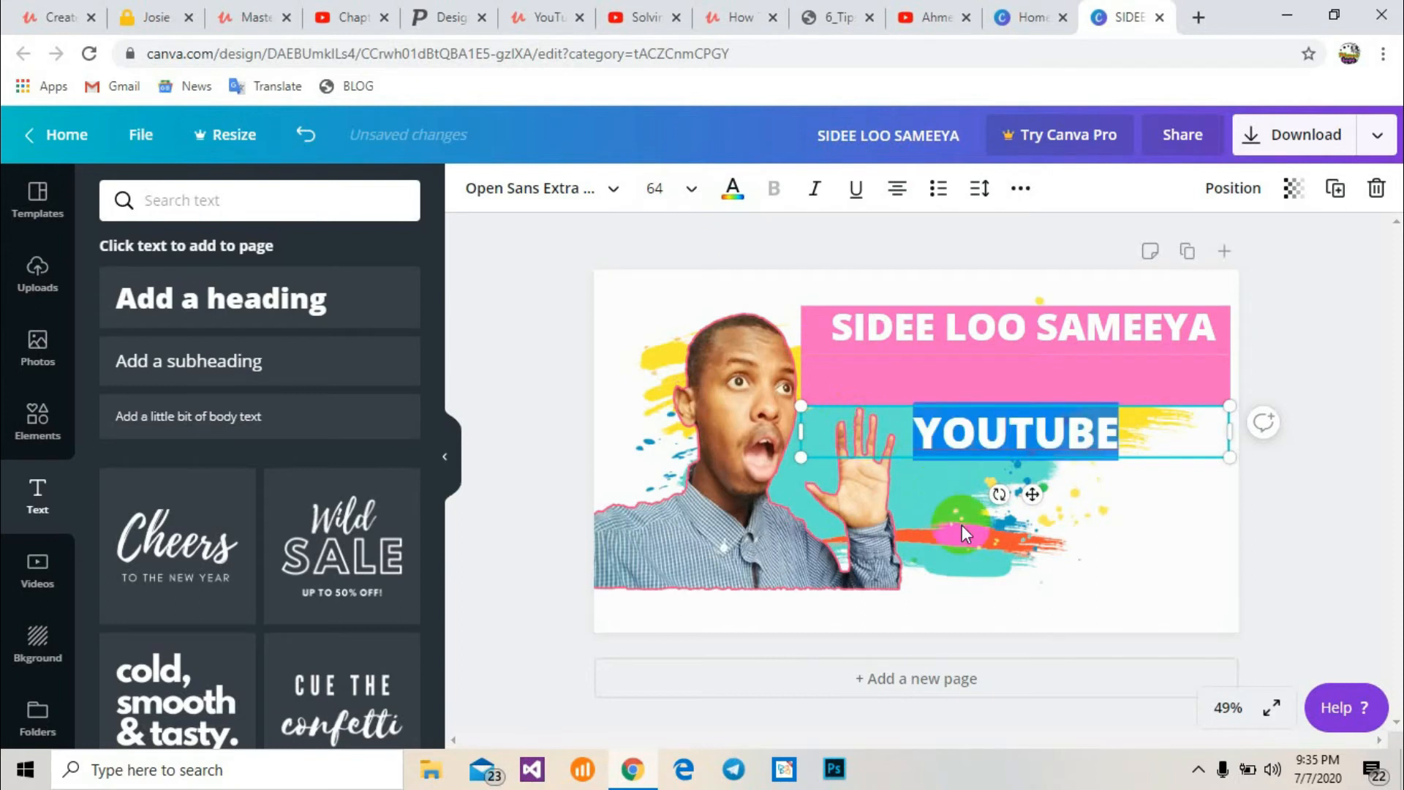
click(962, 525)
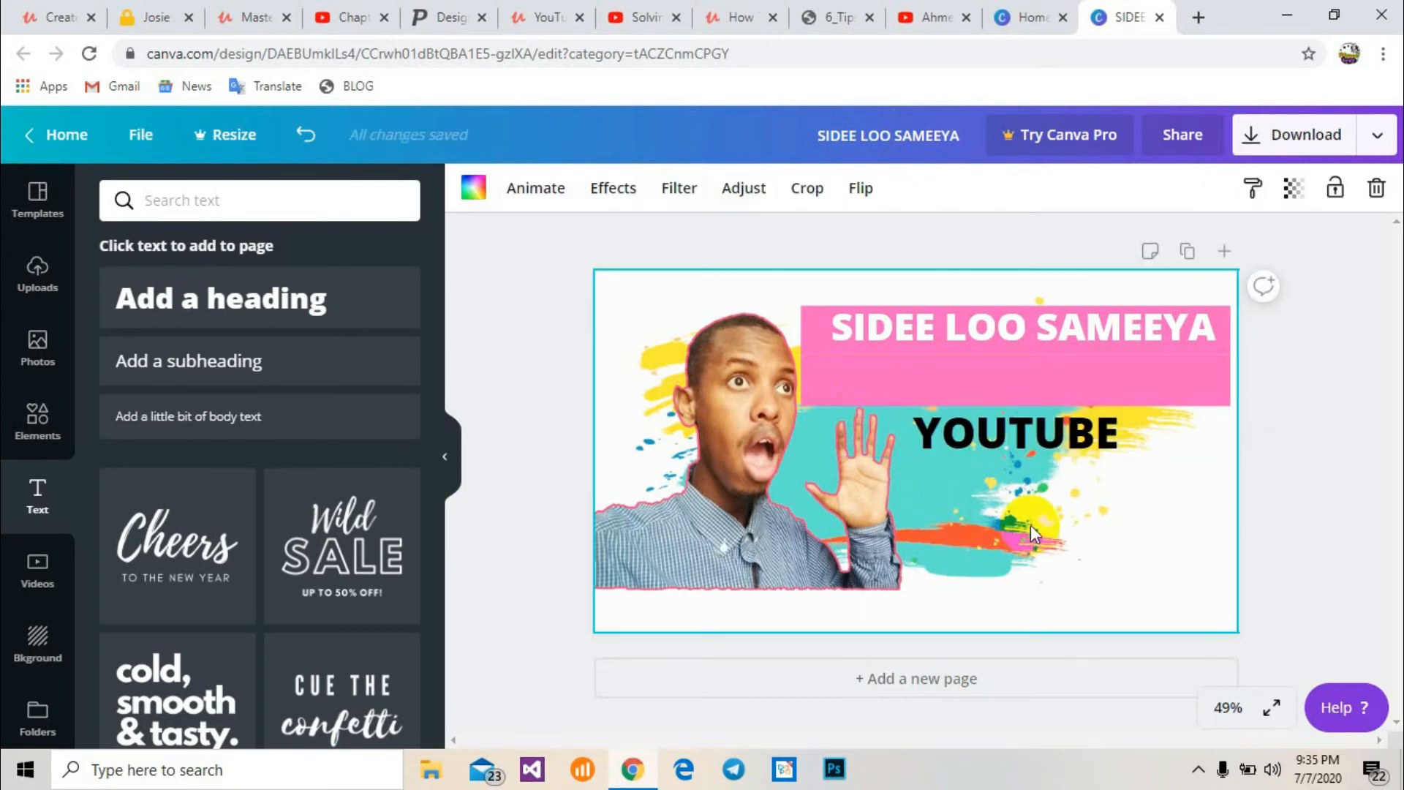
drag(1010, 445, 1011, 440)
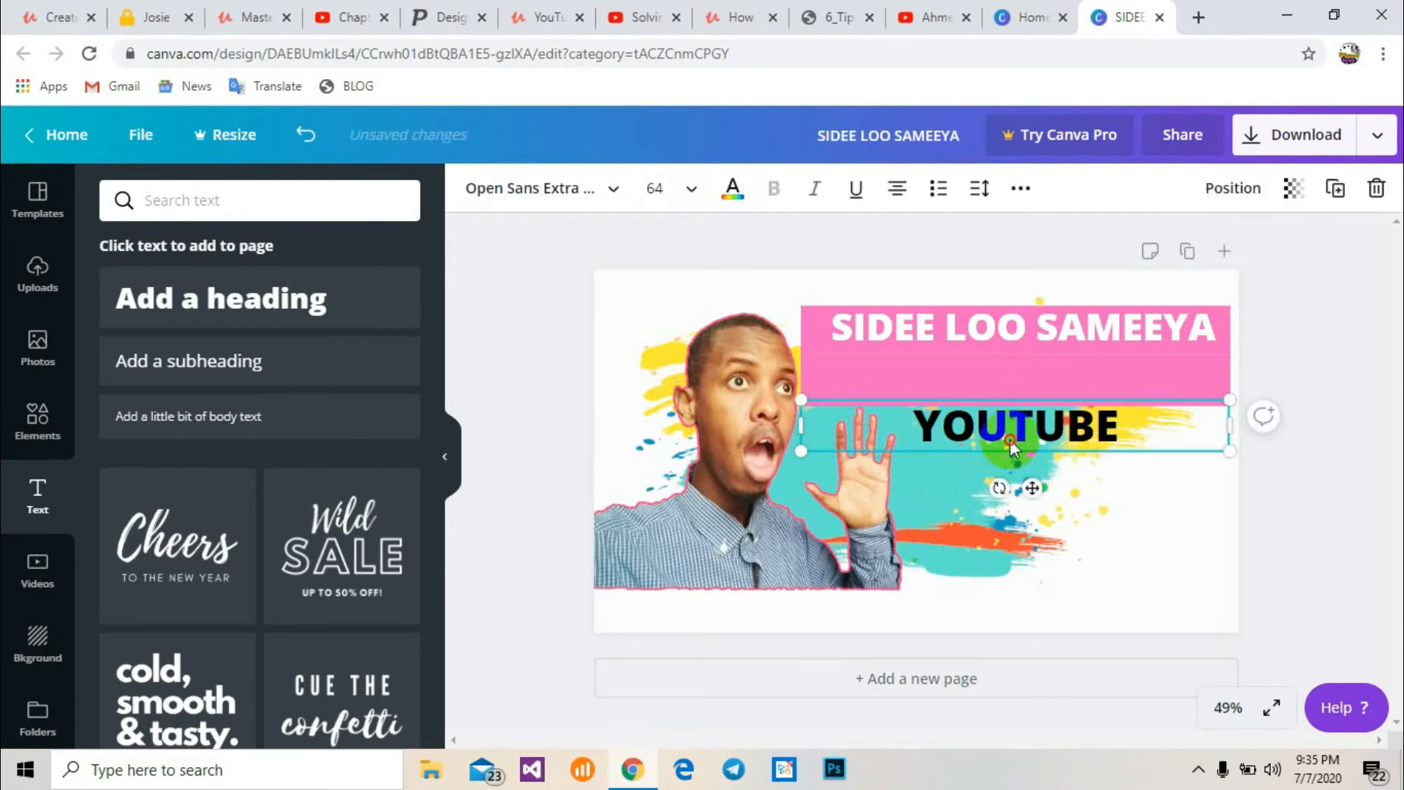
double_click(999, 430)
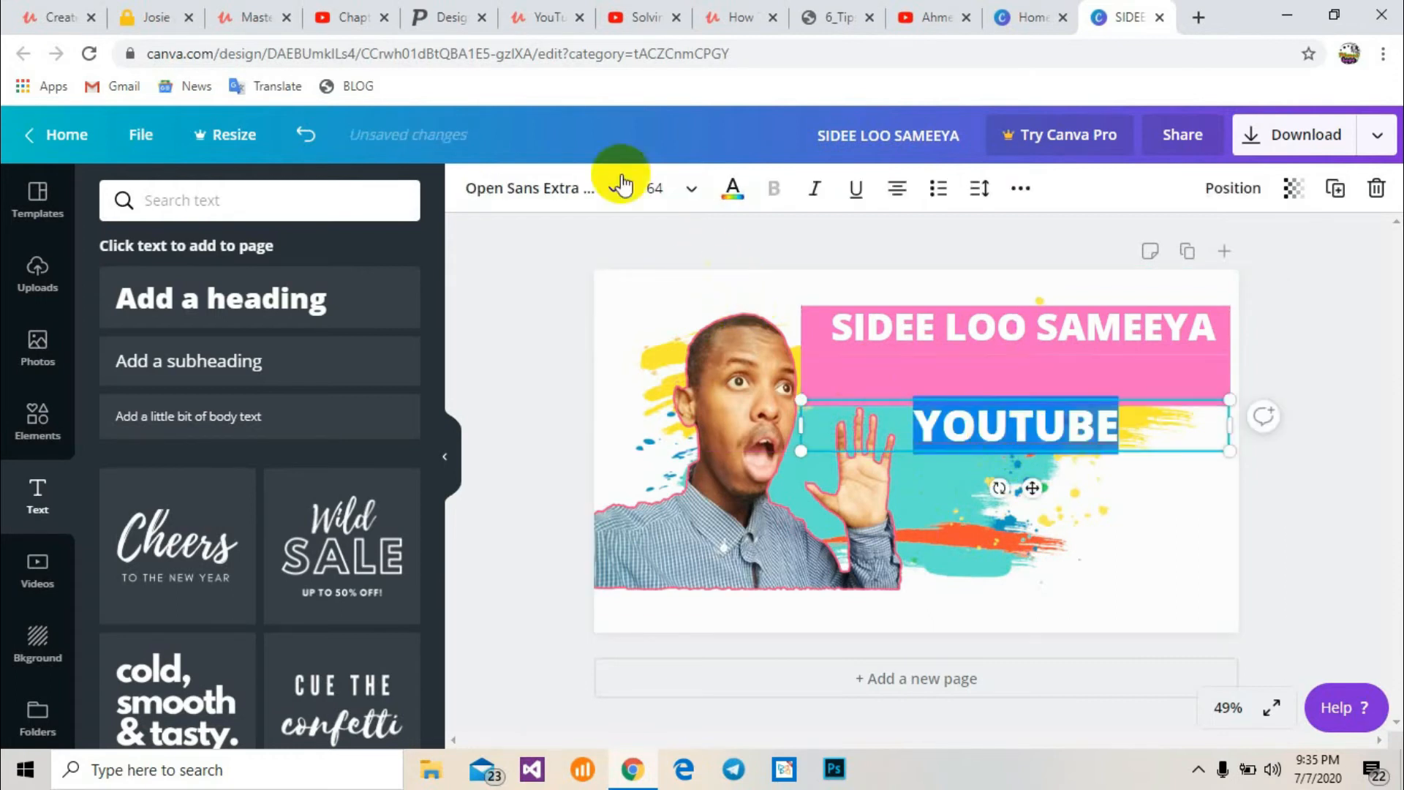
click(691, 191)
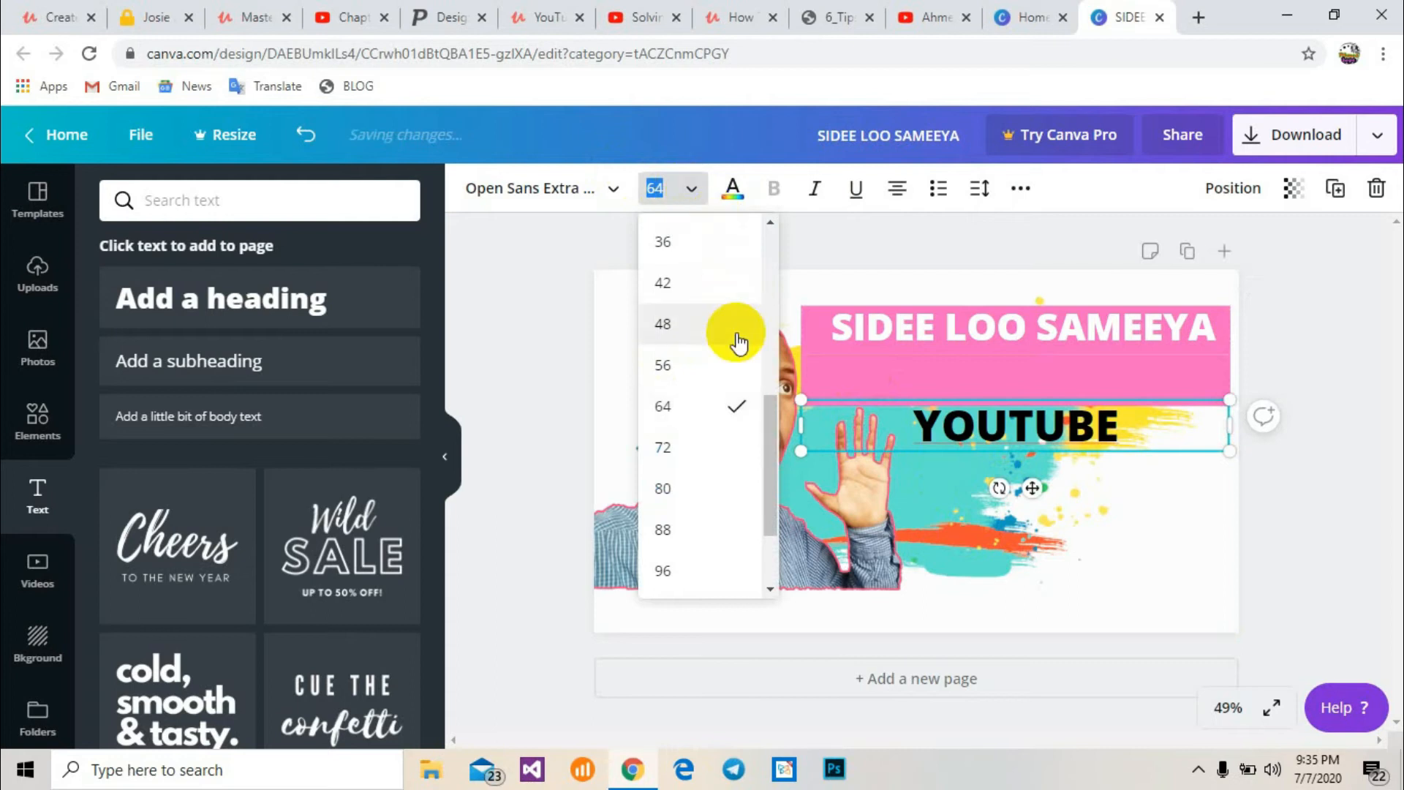
click(701, 528)
Change the YOUTUBE text colour to white
click(897, 431)
double_click(918, 431)
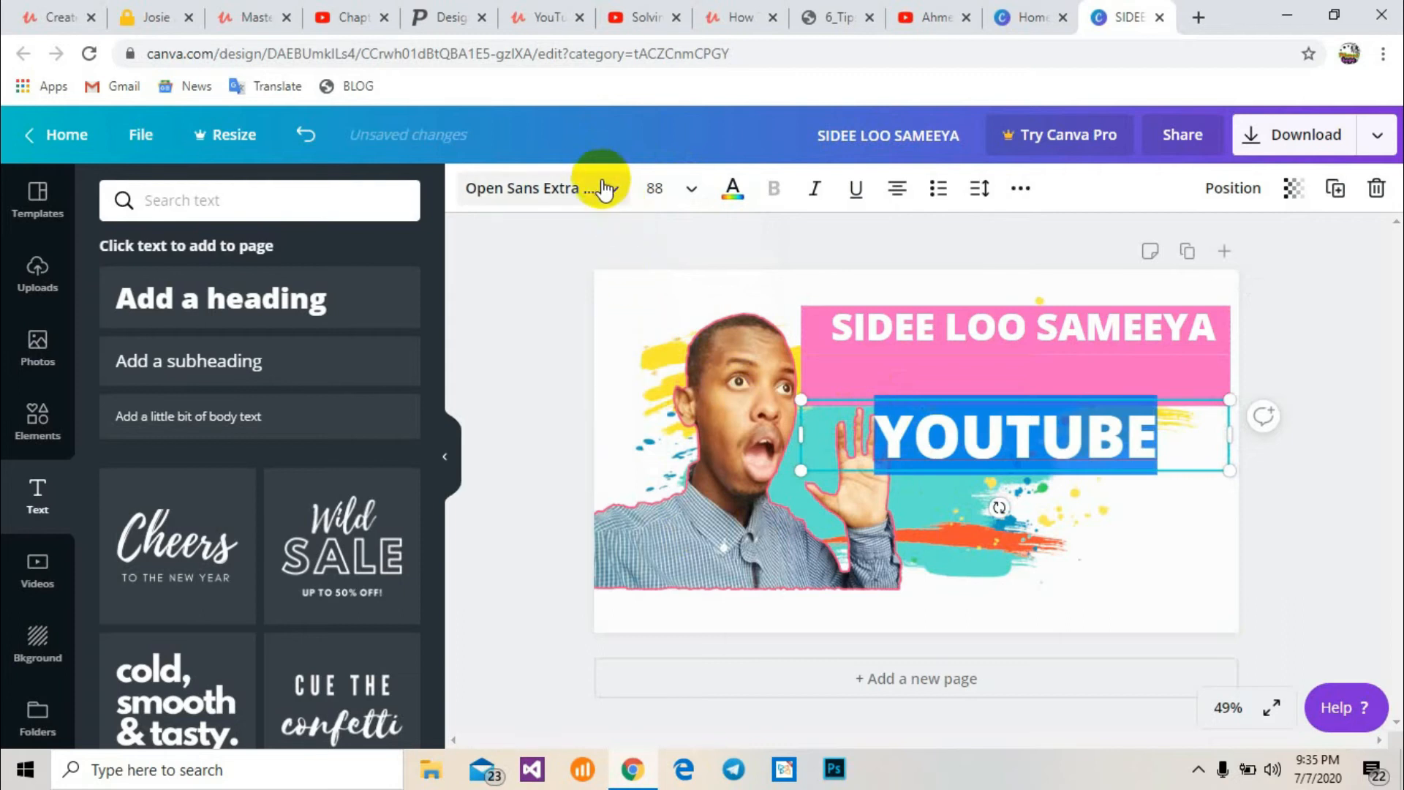
click(733, 189)
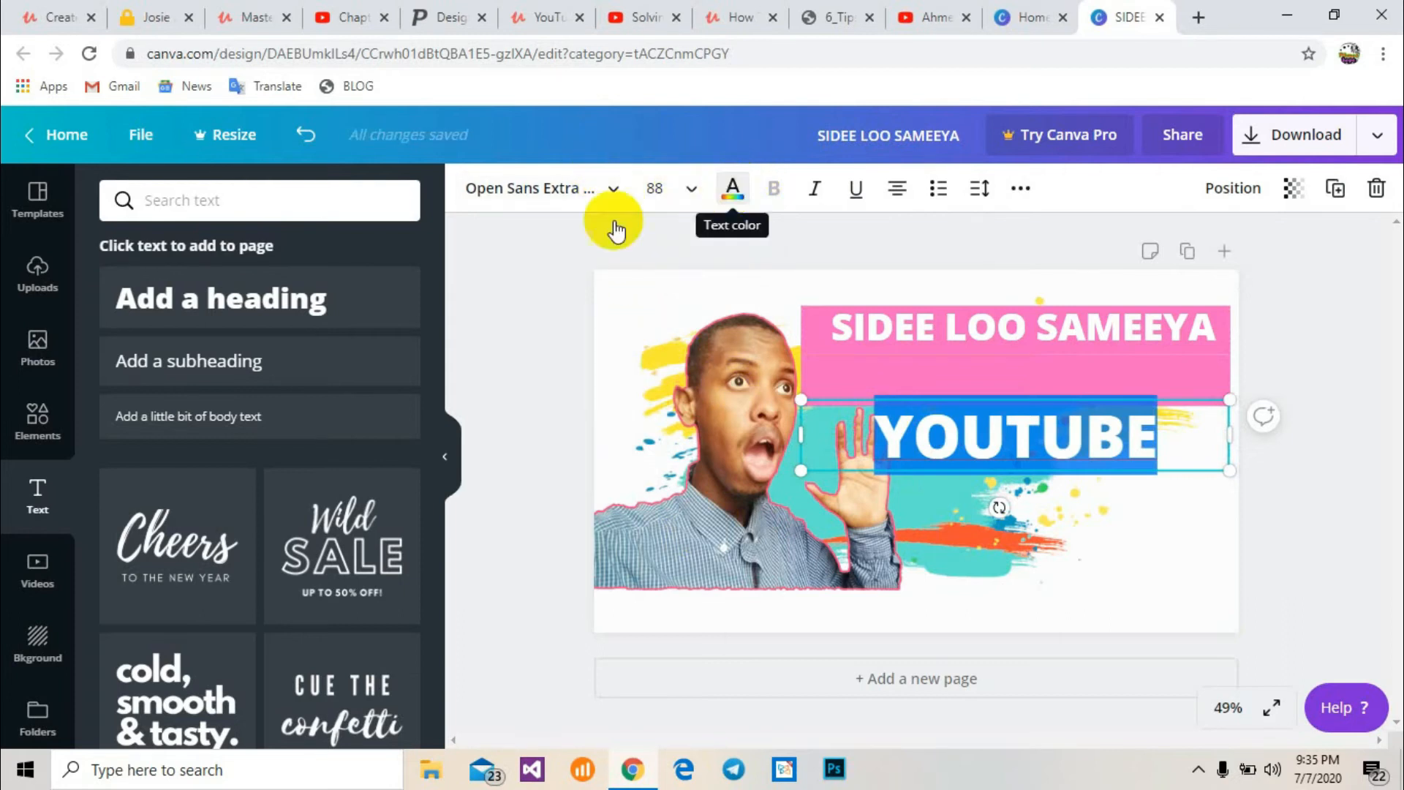
click(229, 400)
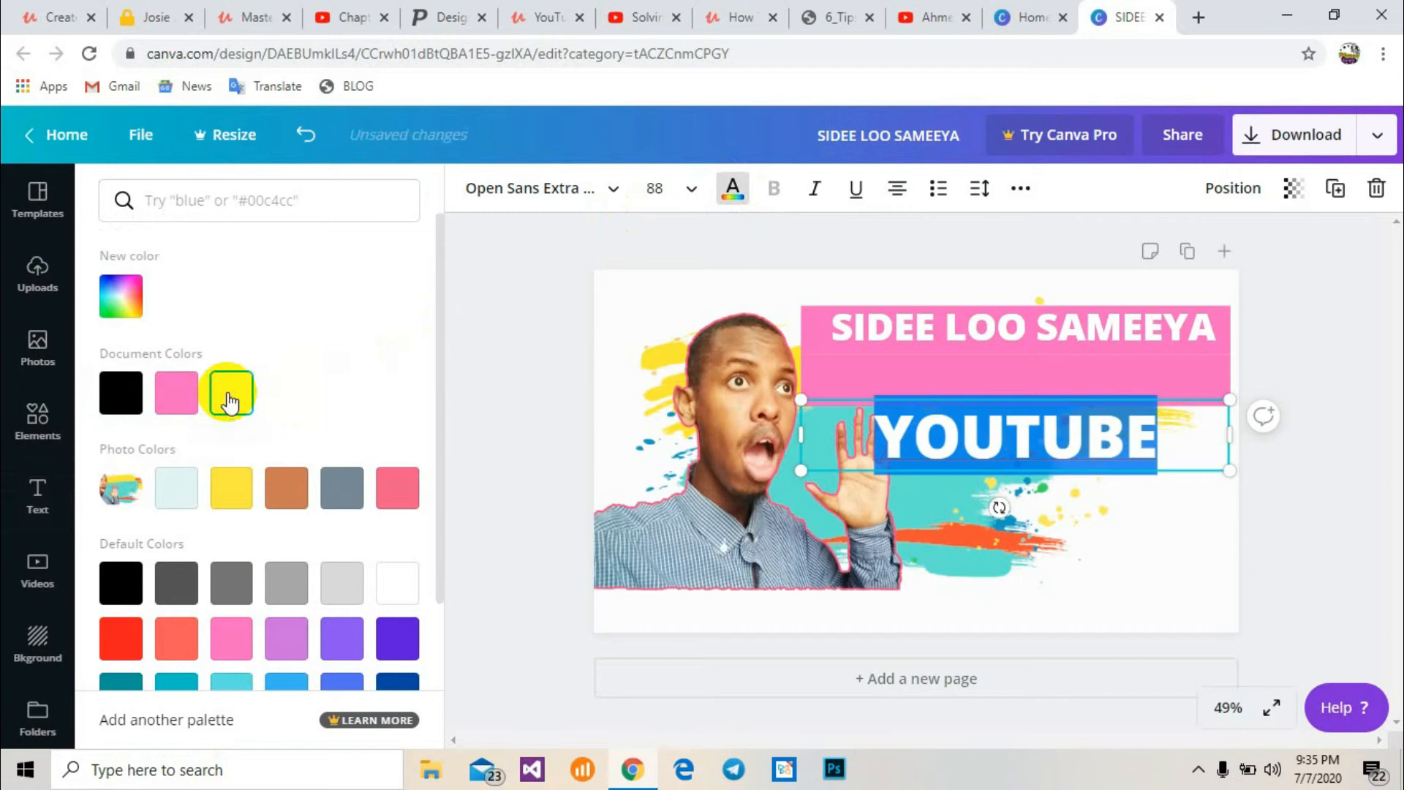
click(526, 294)
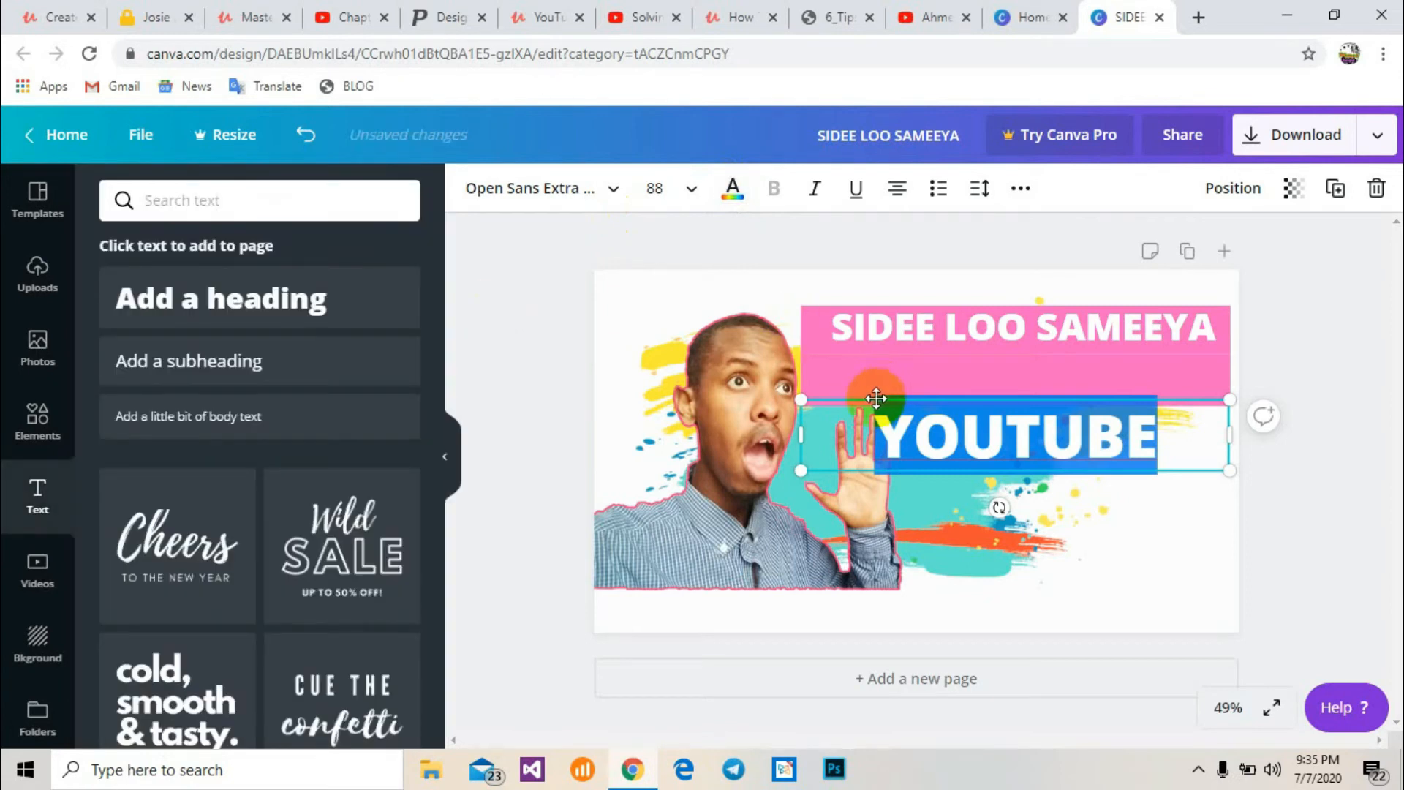
Move the YOUTUBE text up onto the pink bar directly beneath the SIDEE LOO SAMEEYA heading
drag(874, 398, 855, 345)
click(941, 495)
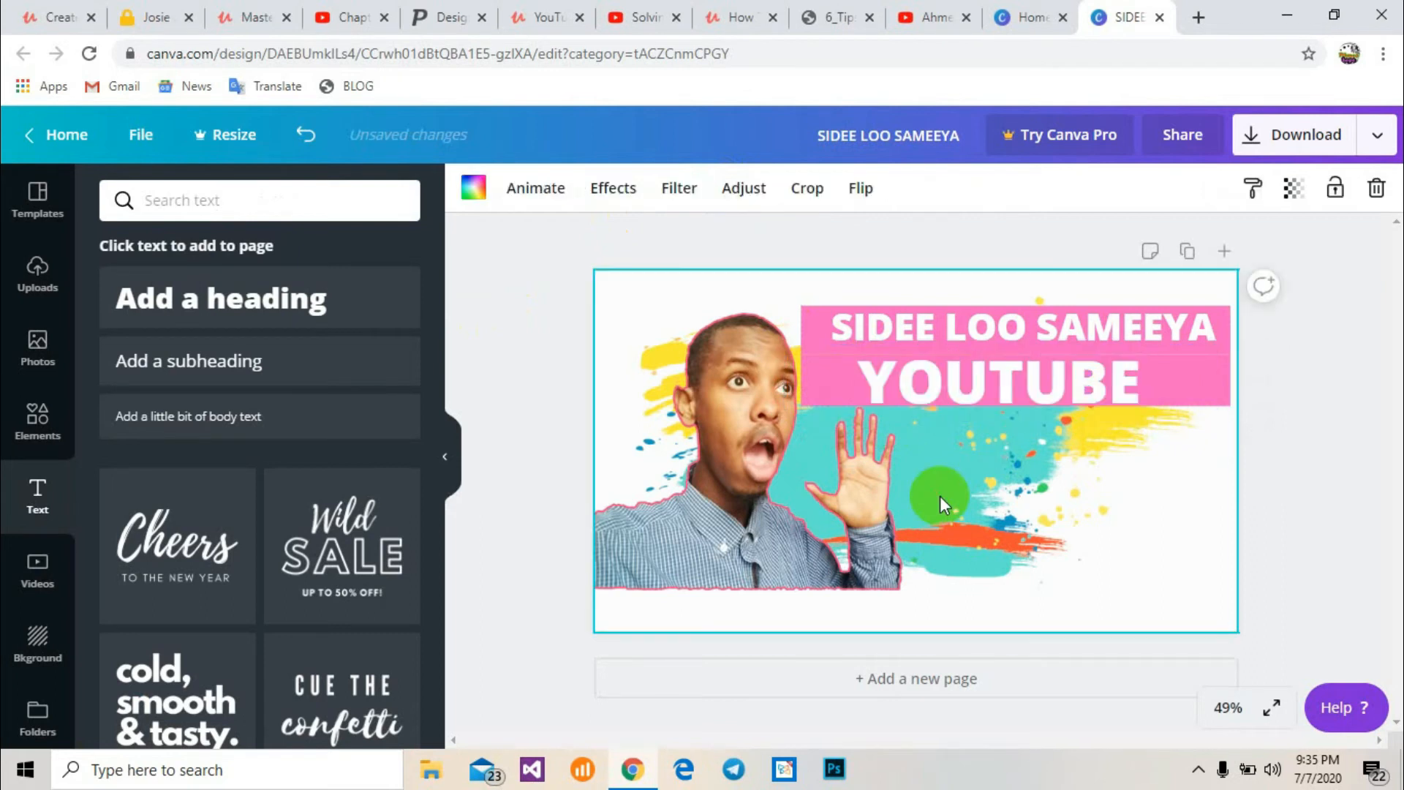
click(1030, 364)
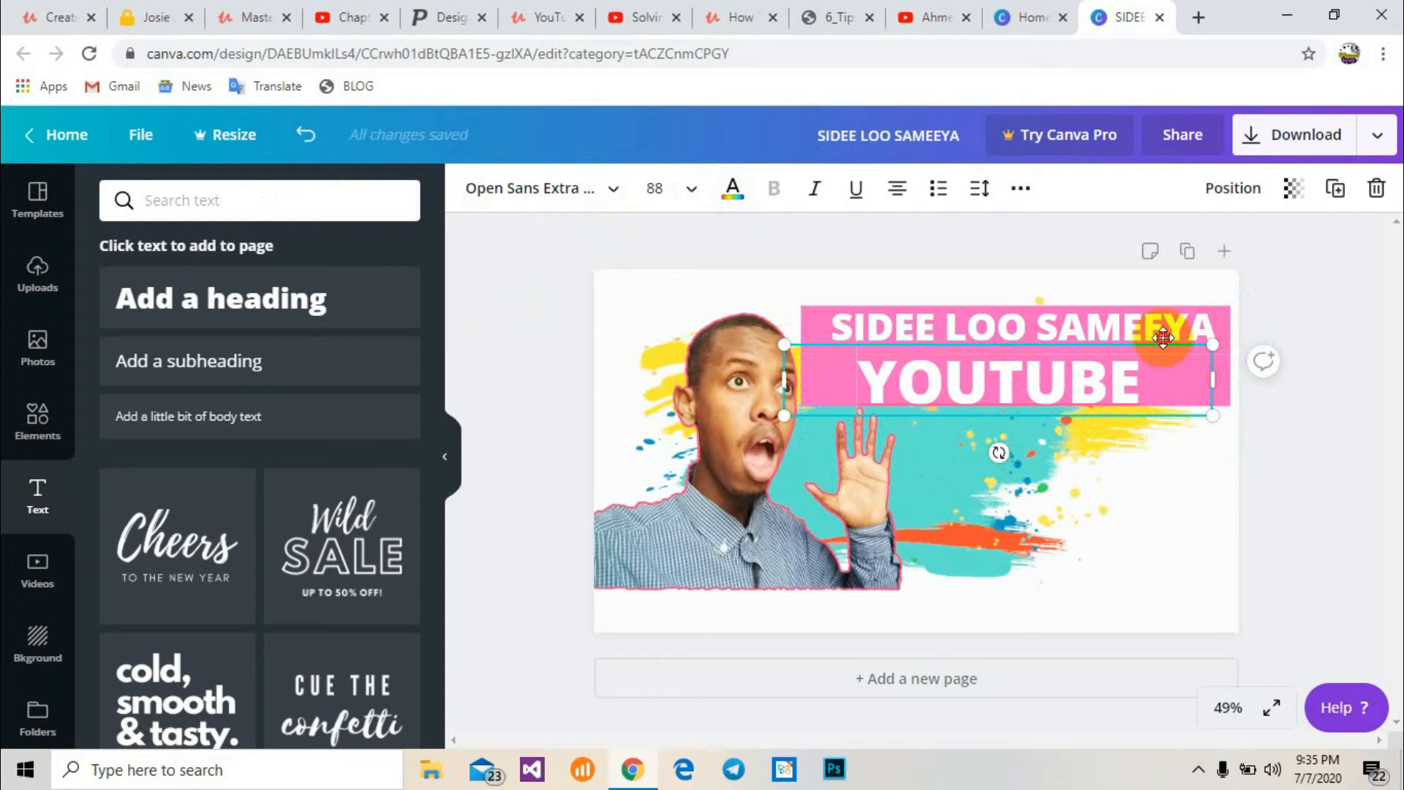
drag(1165, 338, 1162, 333)
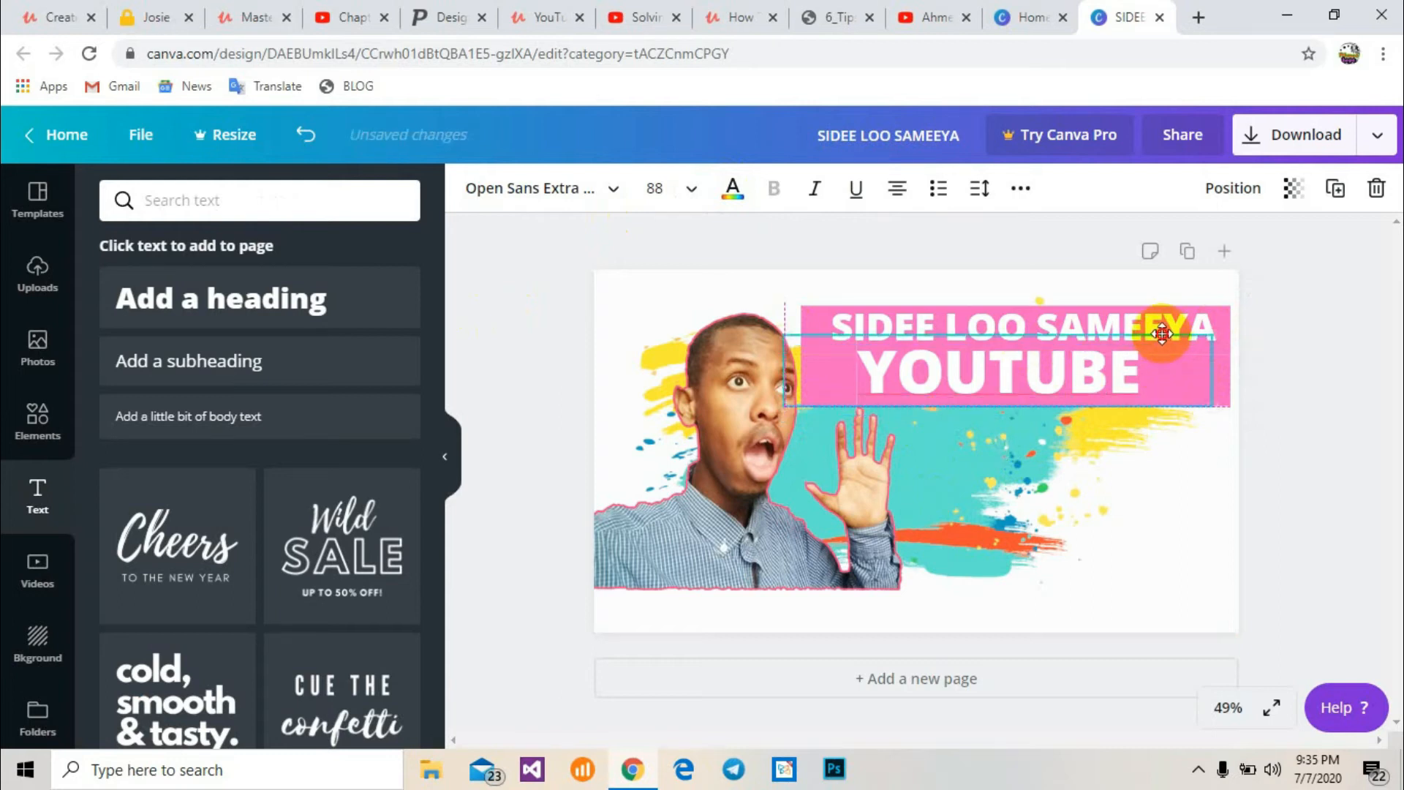
click(1176, 501)
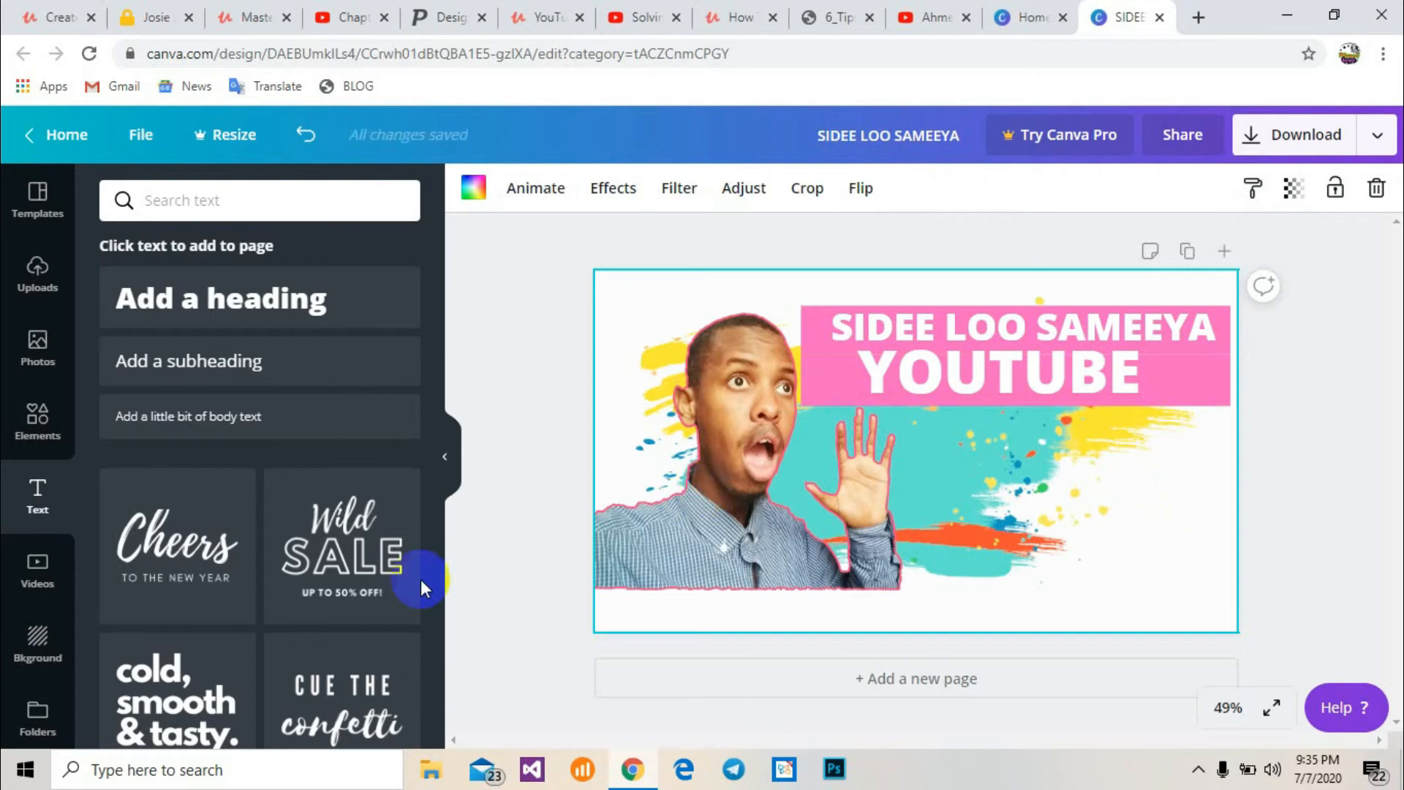
Add a square shape and stretch it into a third pink bar below the YOUTUBE bar
click(54, 447)
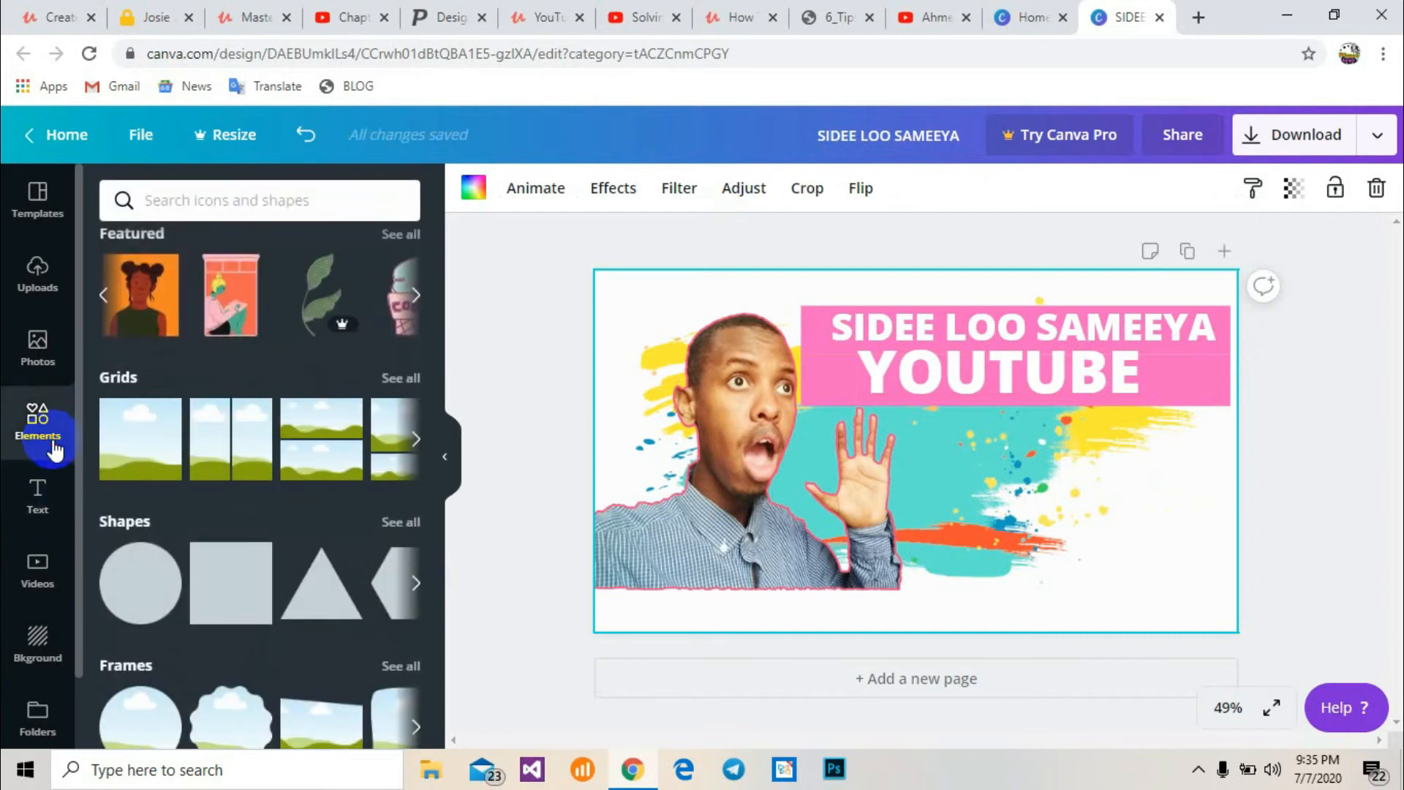
click(227, 585)
click(919, 550)
drag(923, 556, 1206, 364)
drag(1008, 379, 1047, 437)
drag(857, 446, 928, 425)
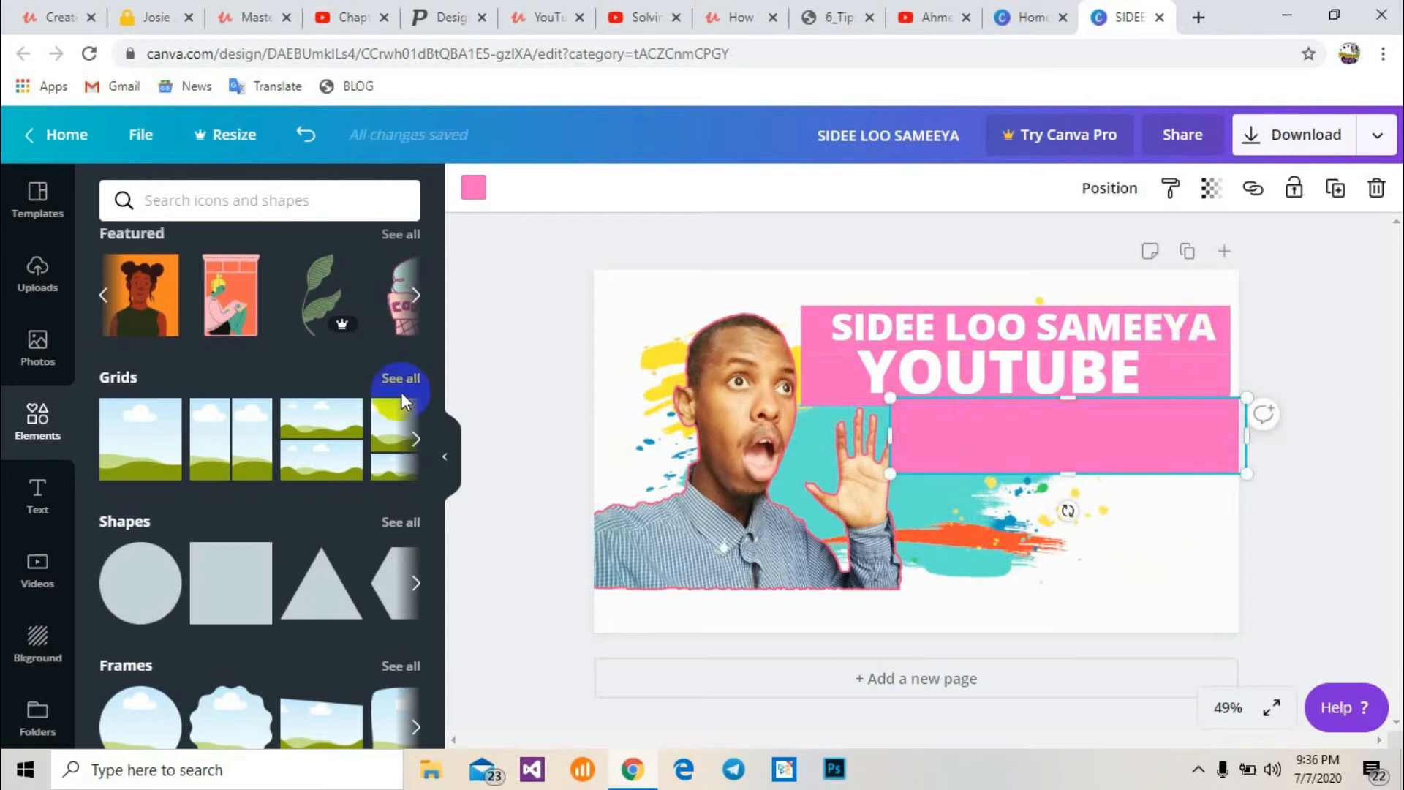
Add a new heading text box onto the new bar and replace its text with THUMBNAIL
click(38, 490)
click(204, 296)
click(825, 432)
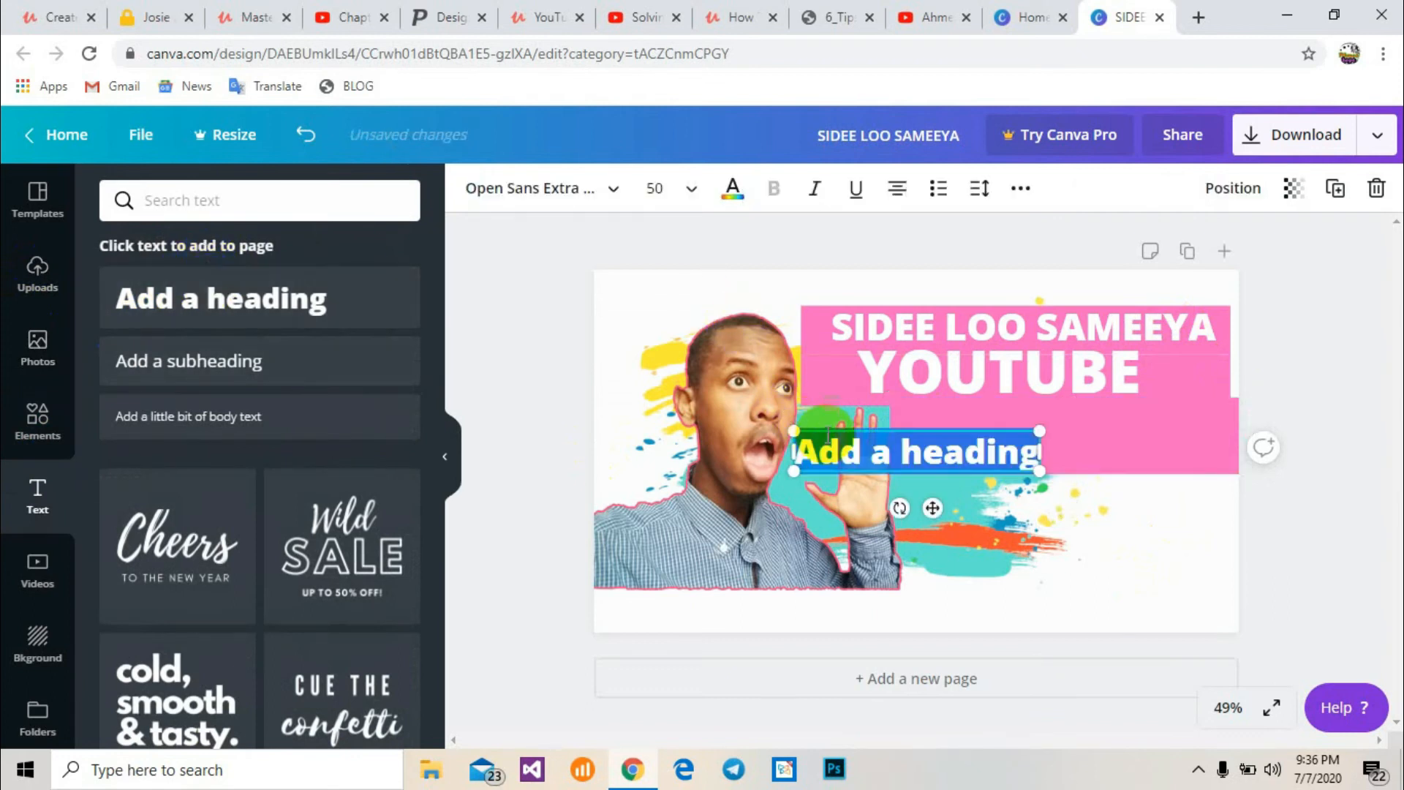
drag(827, 430, 954, 411)
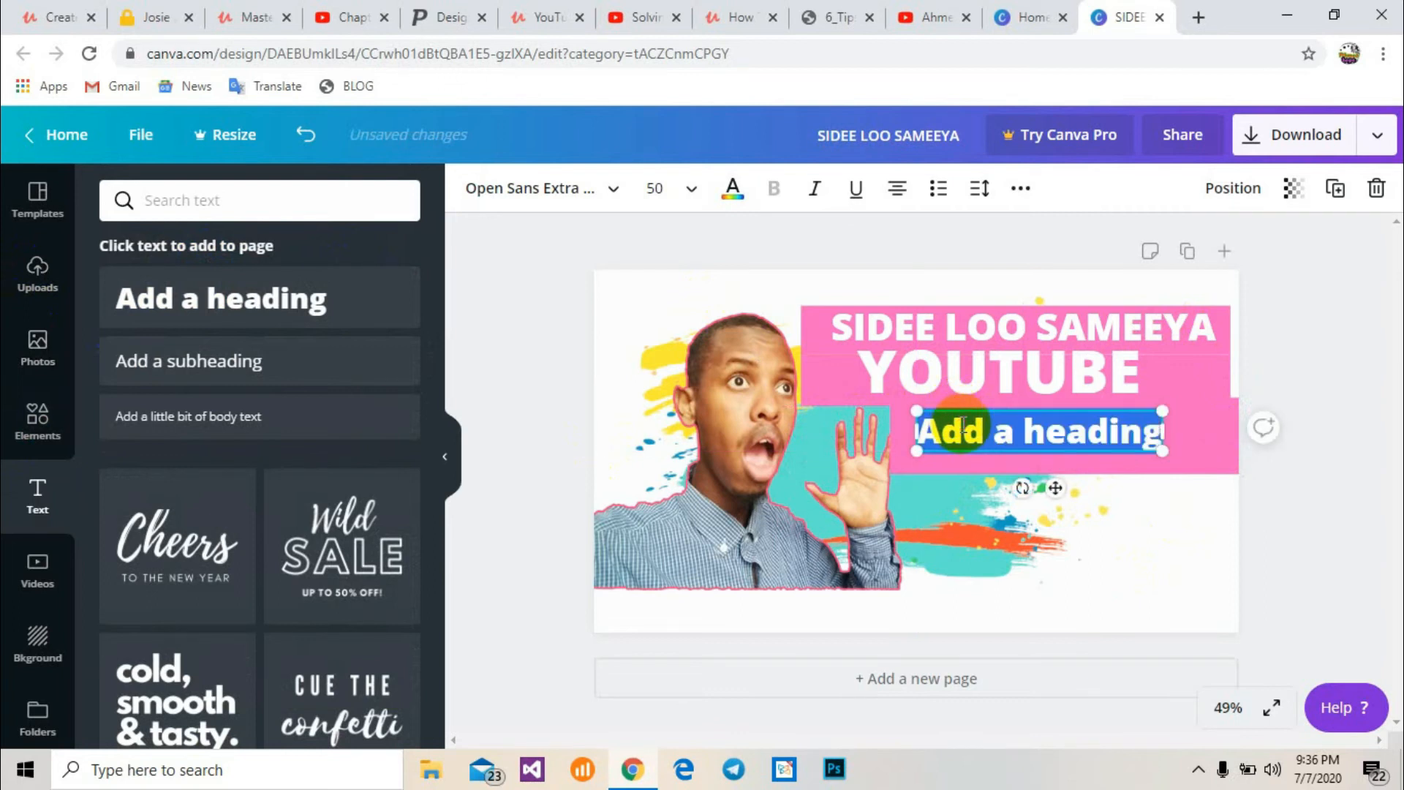
text(THUM)
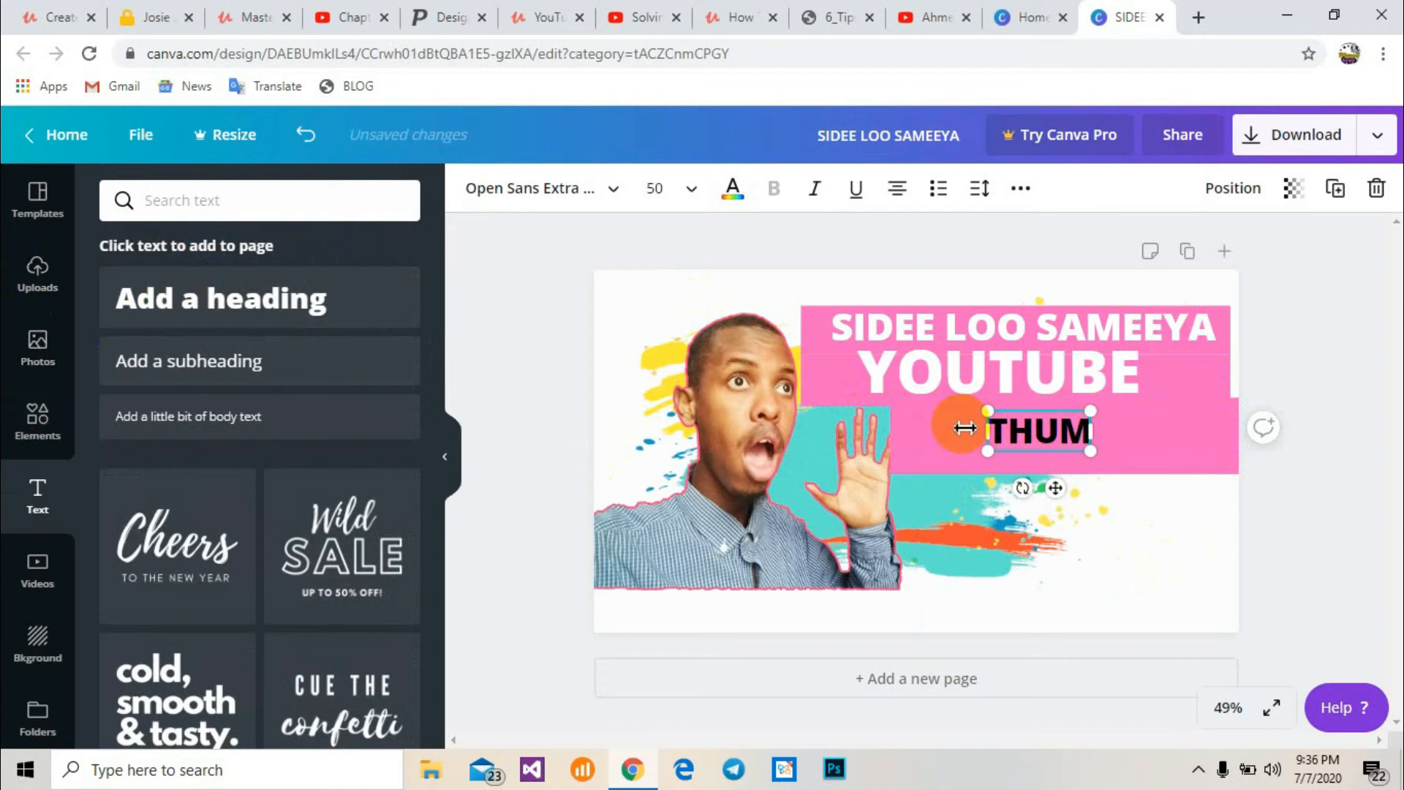
text(BNAIL)
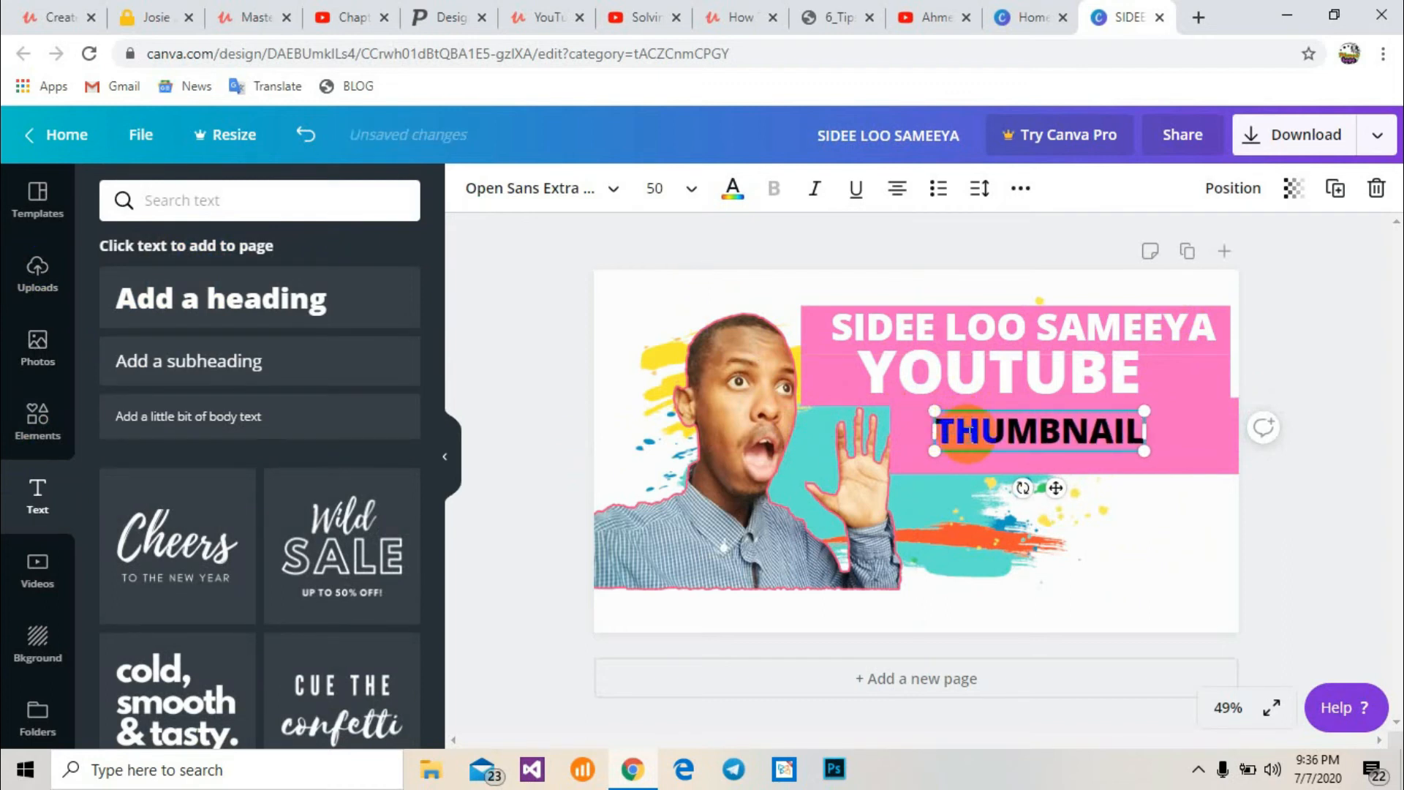
Set the THUMBNAIL text to font size 72 and widen its box so the word fits on one line
double_click(967, 433)
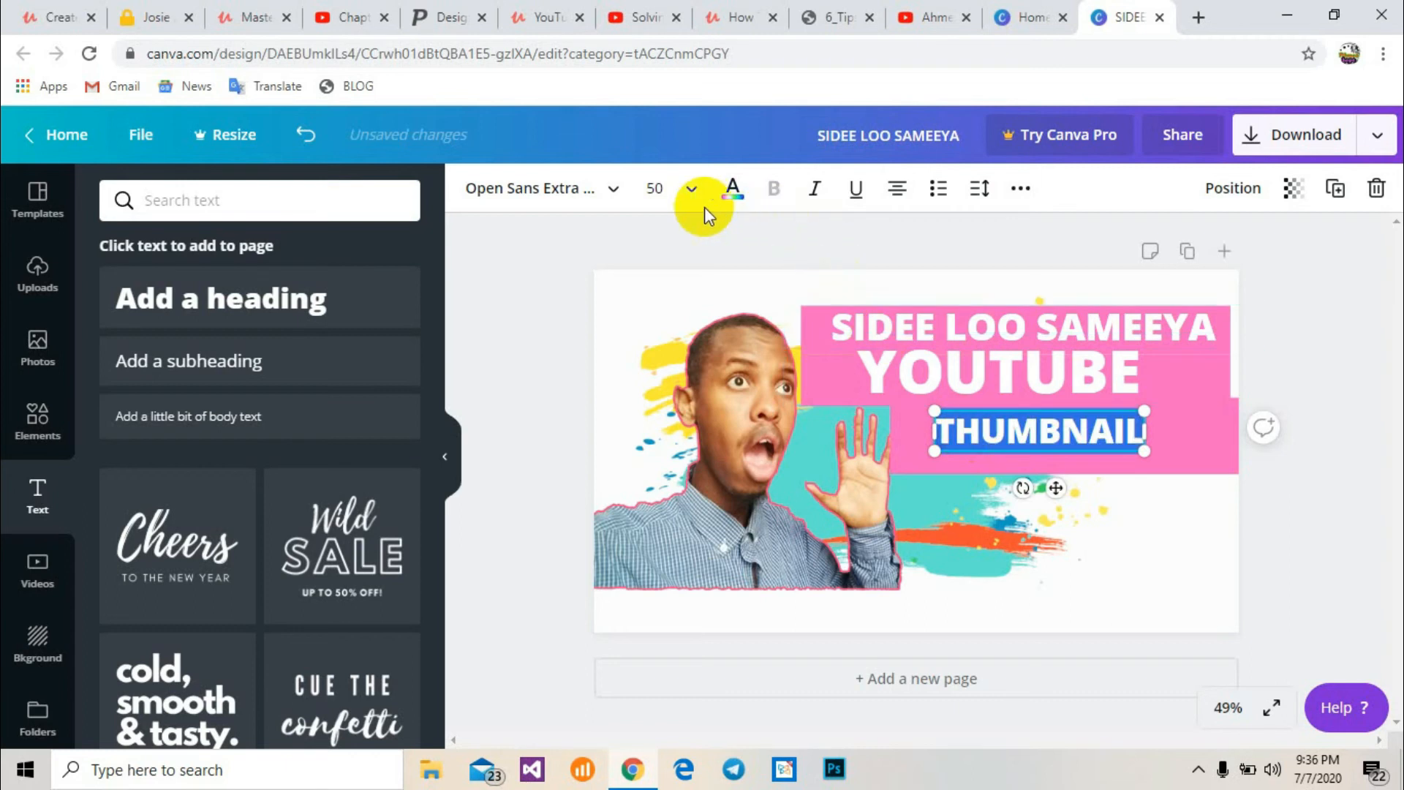
click(690, 189)
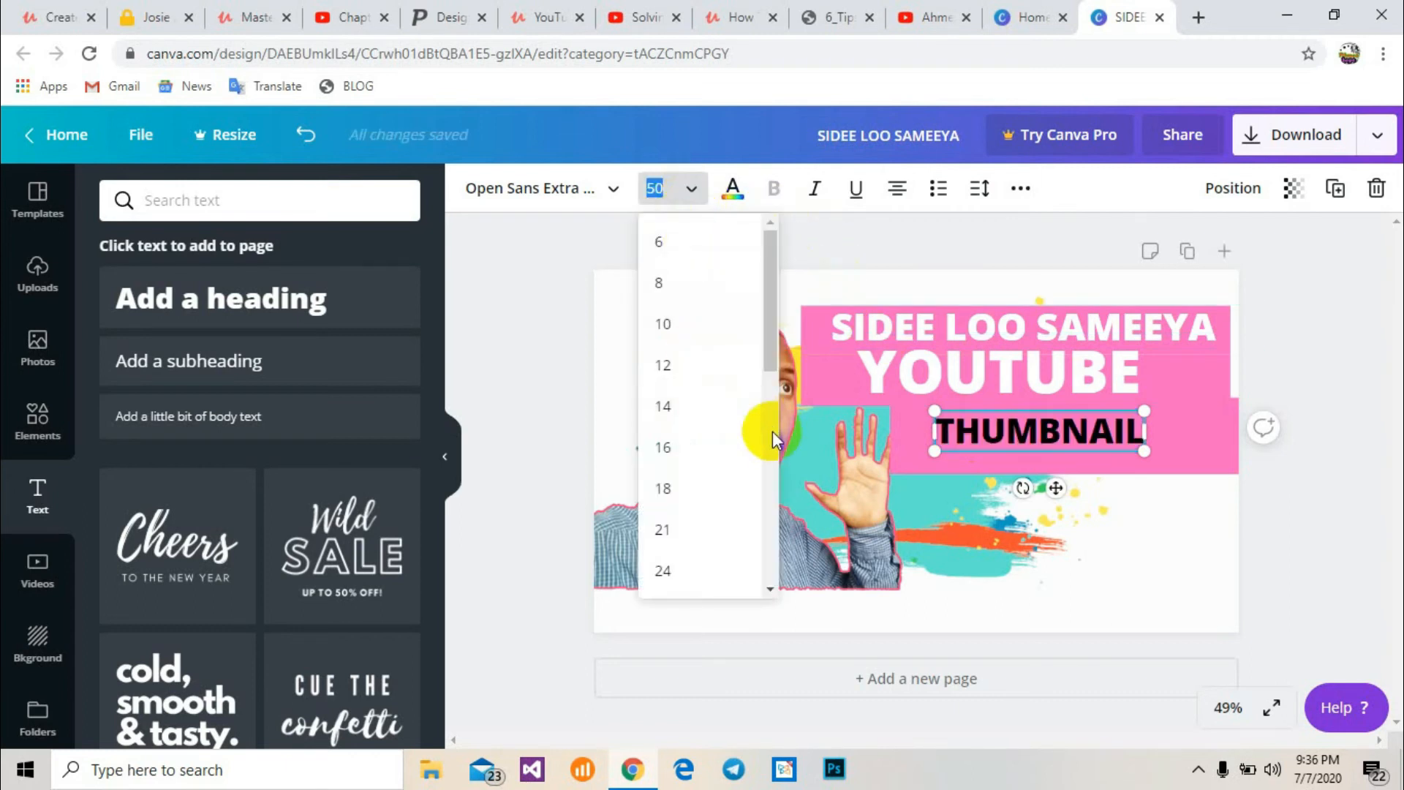
click(772, 431)
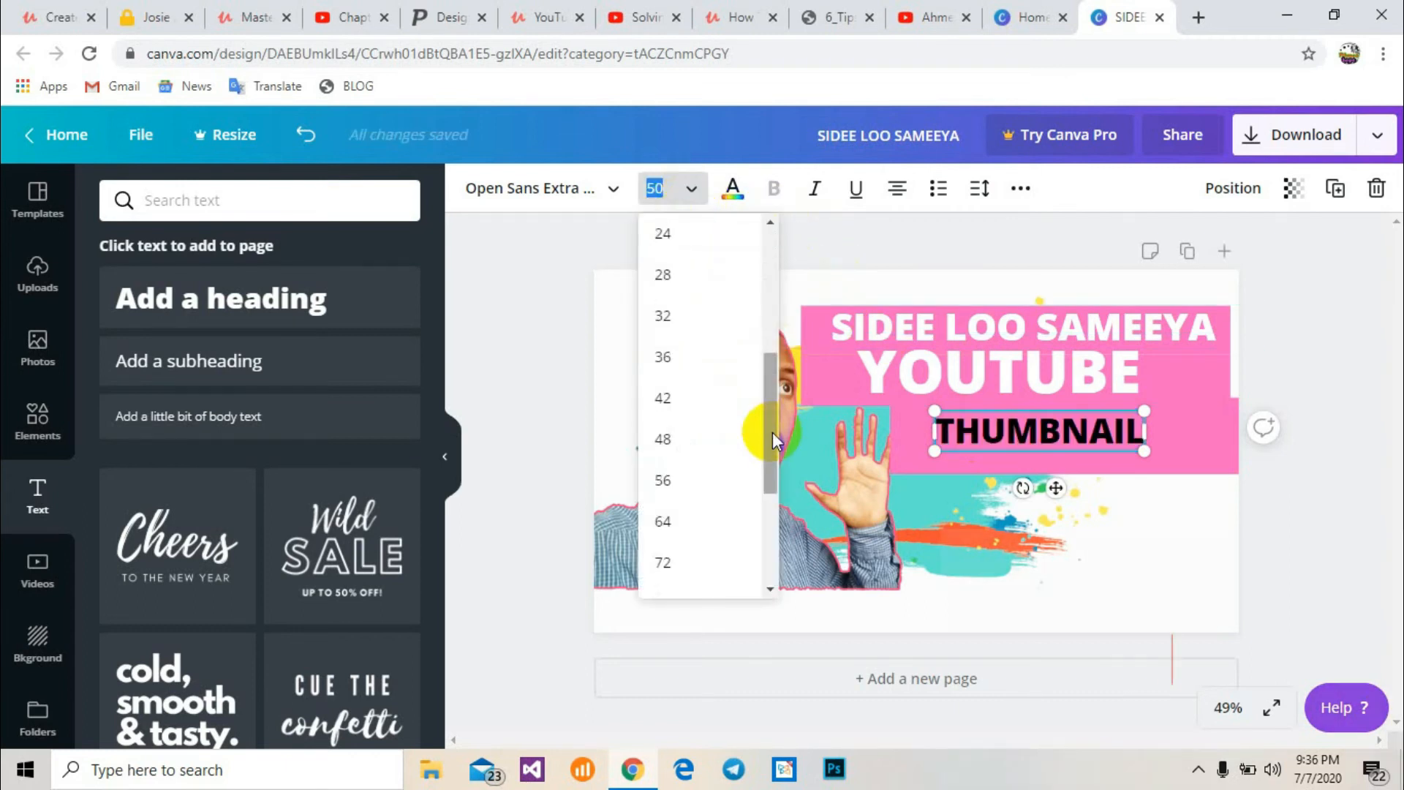
drag(773, 432, 774, 449)
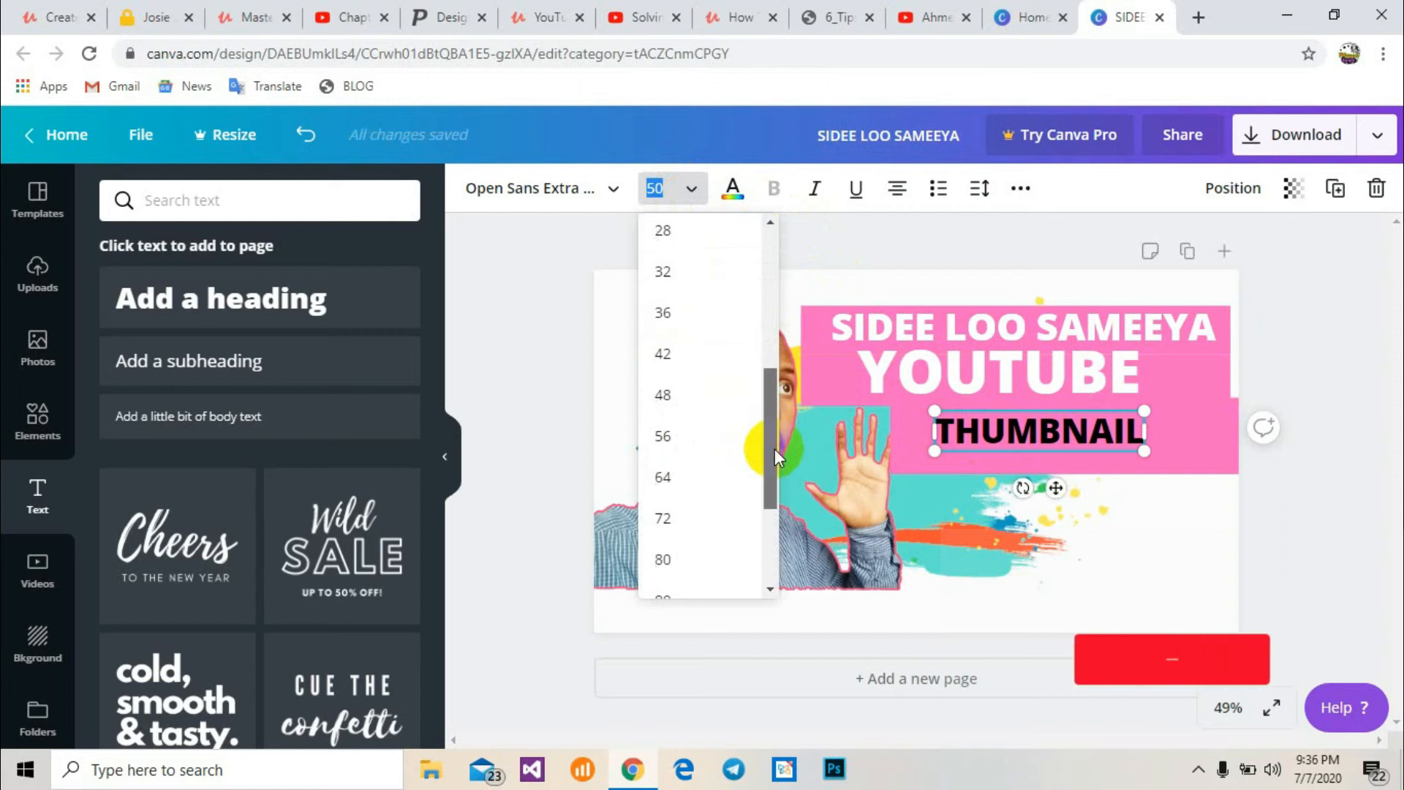
click(687, 468)
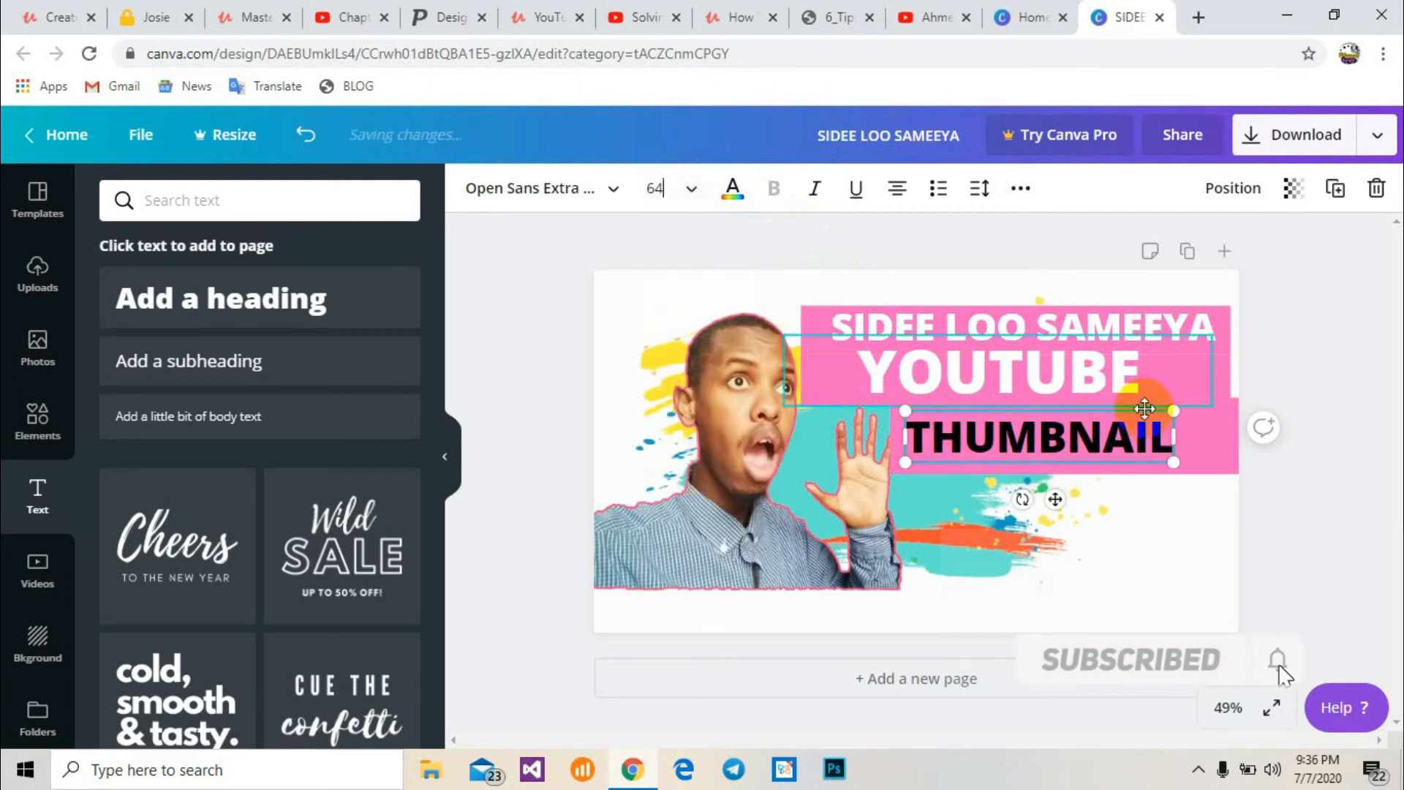
drag(1180, 443, 1186, 443)
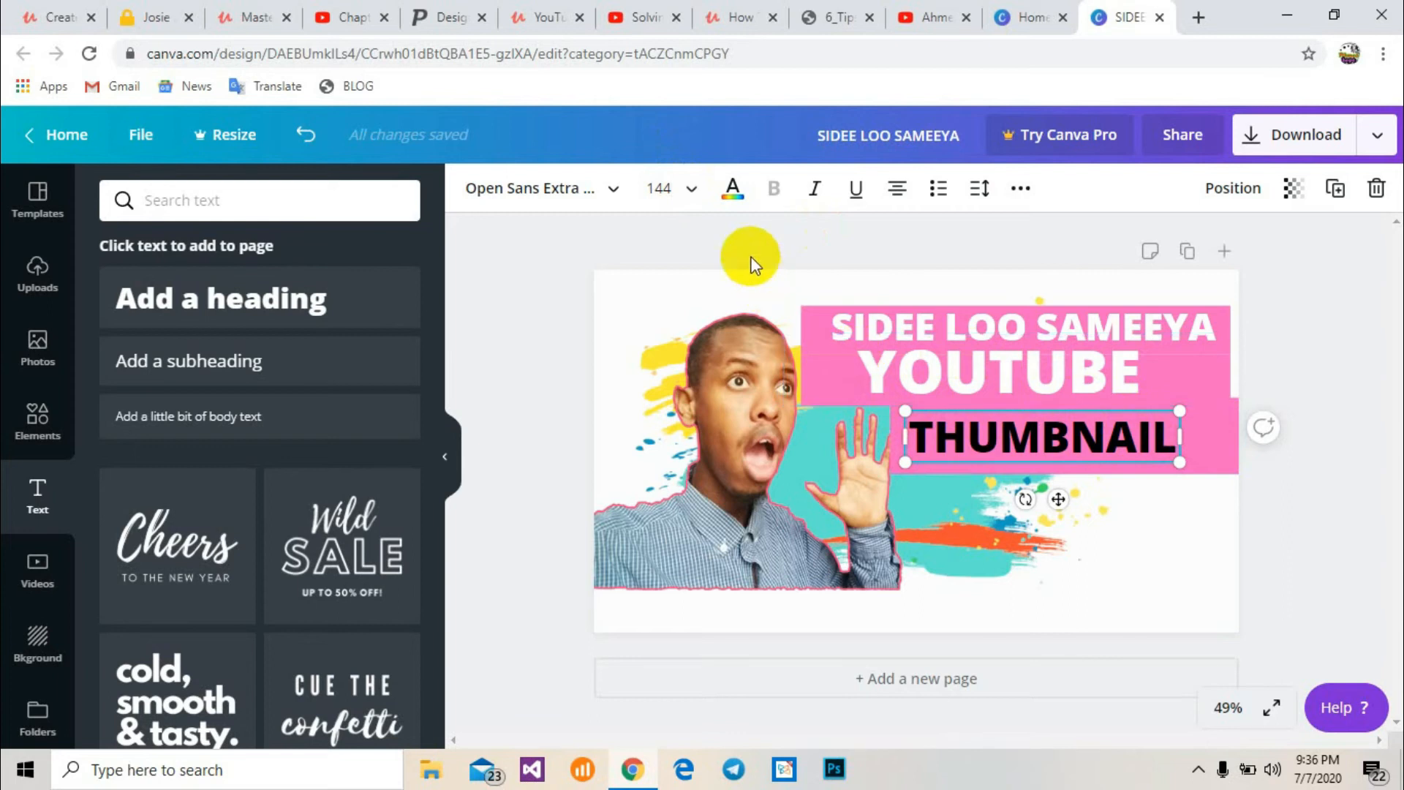
click(691, 196)
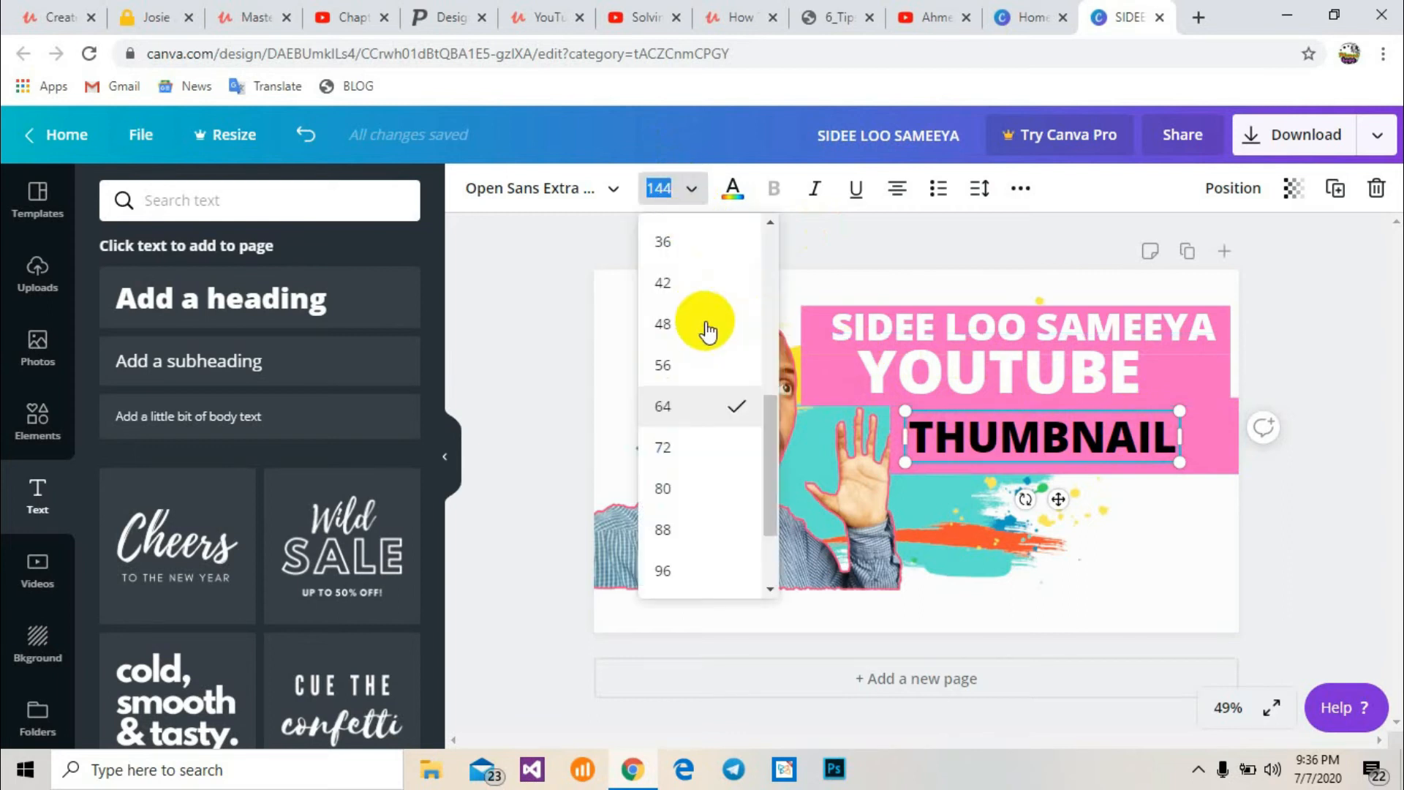
click(663, 447)
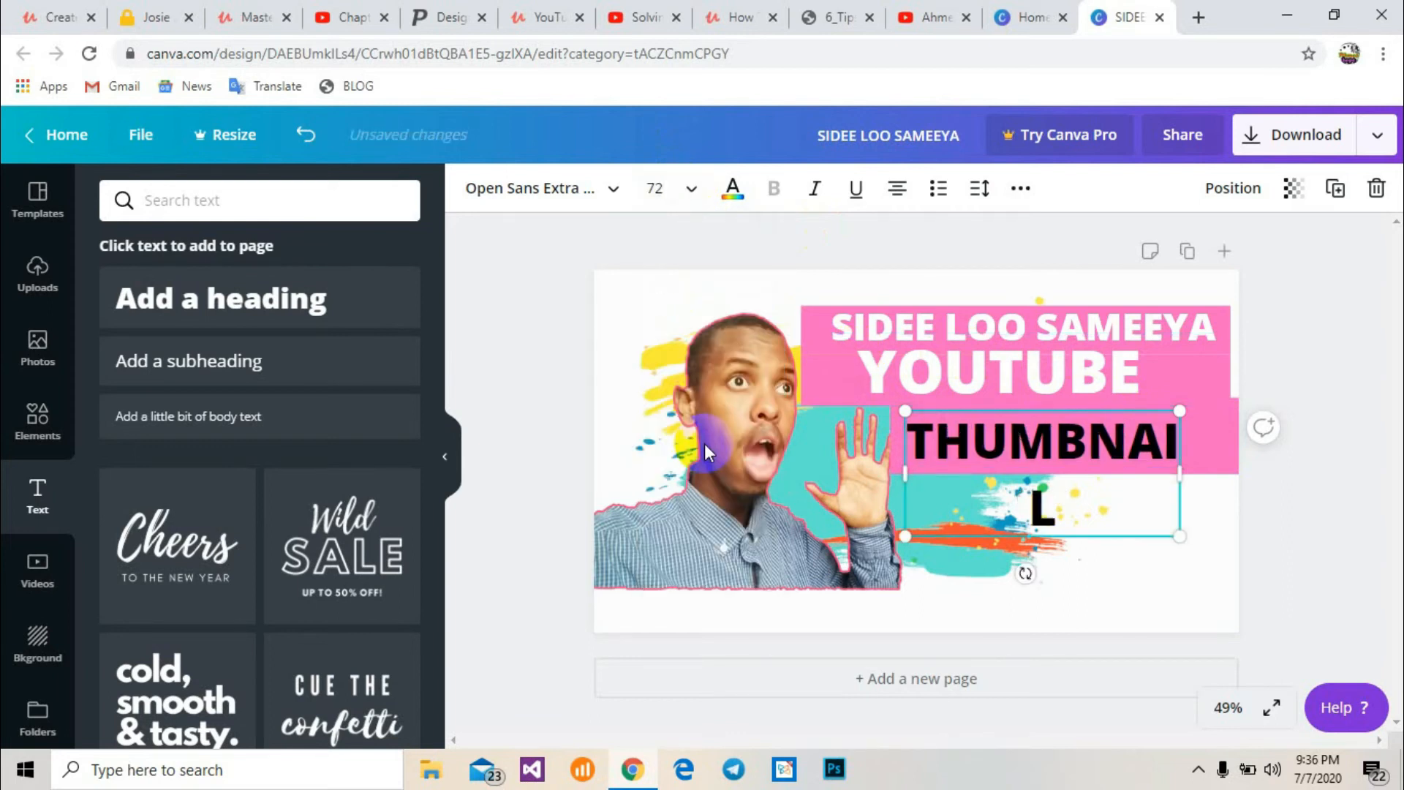
drag(1137, 468, 1232, 458)
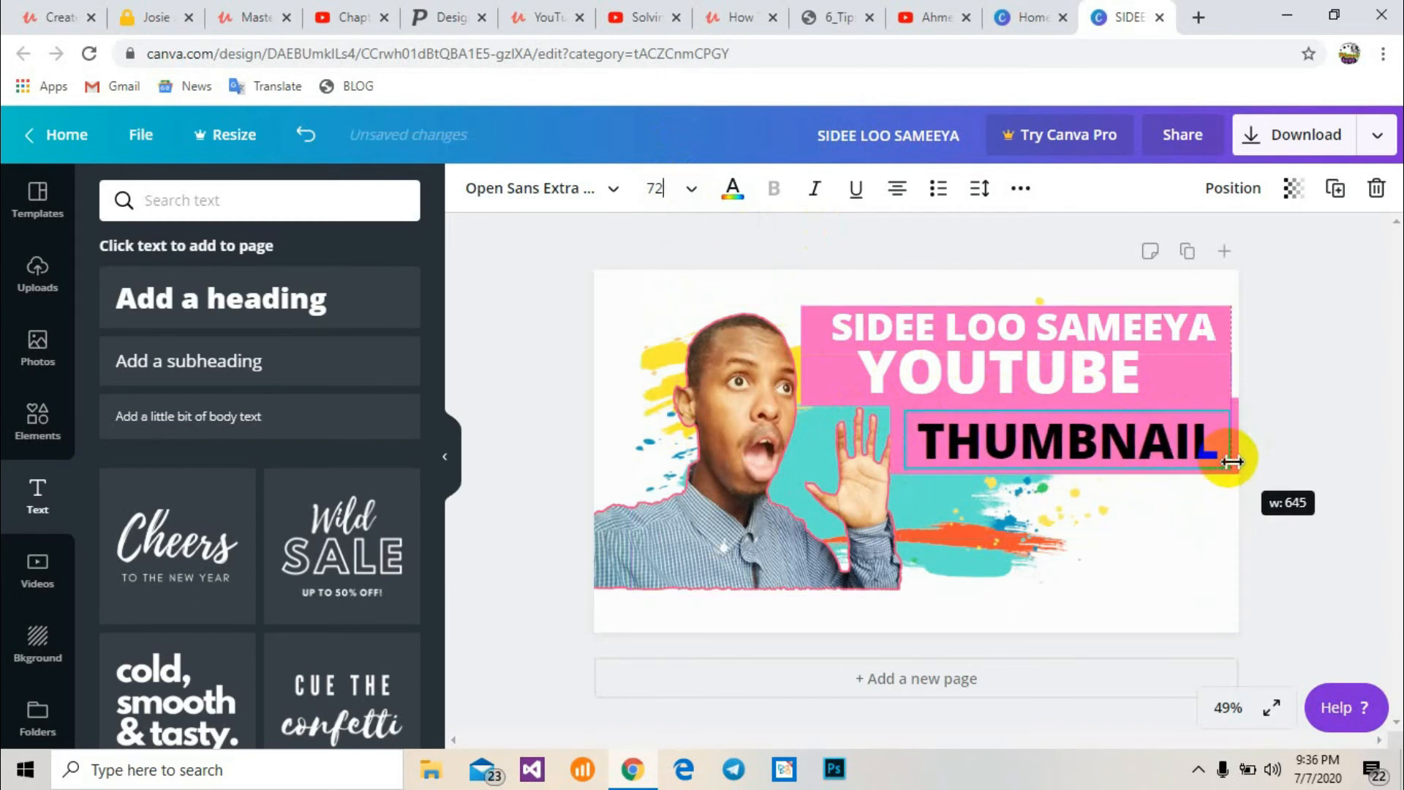
Change the THUMBNAIL text colour to white
double_click(1145, 453)
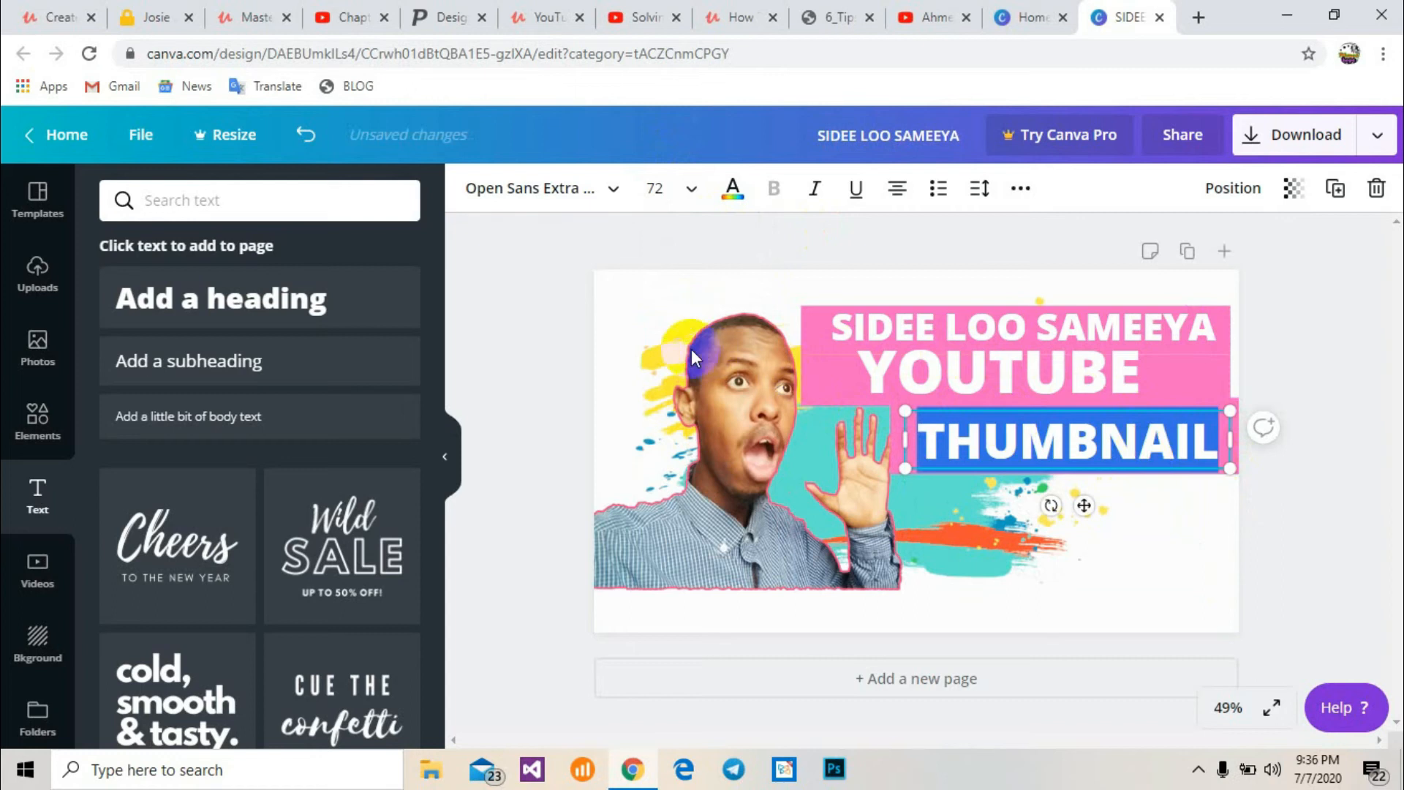
click(735, 190)
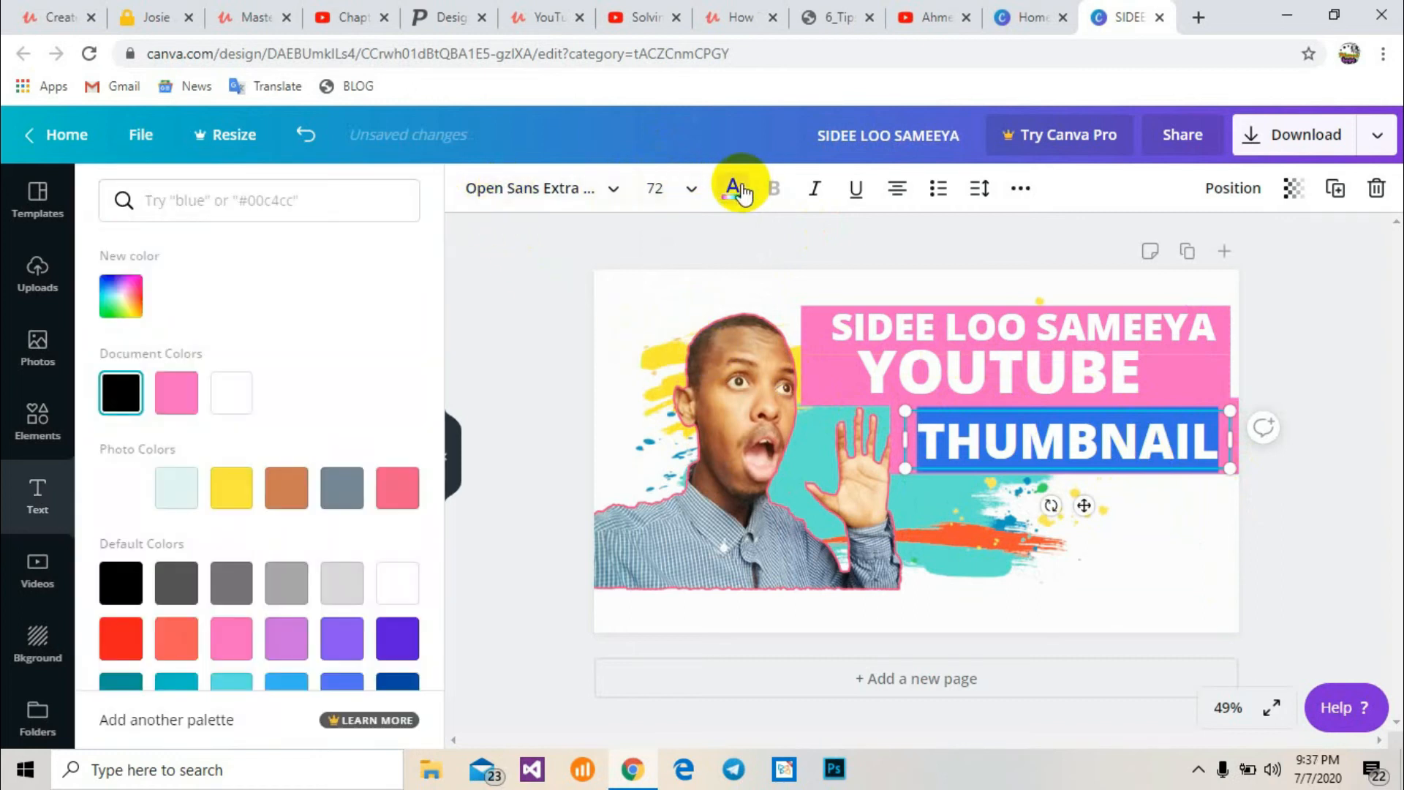
click(233, 393)
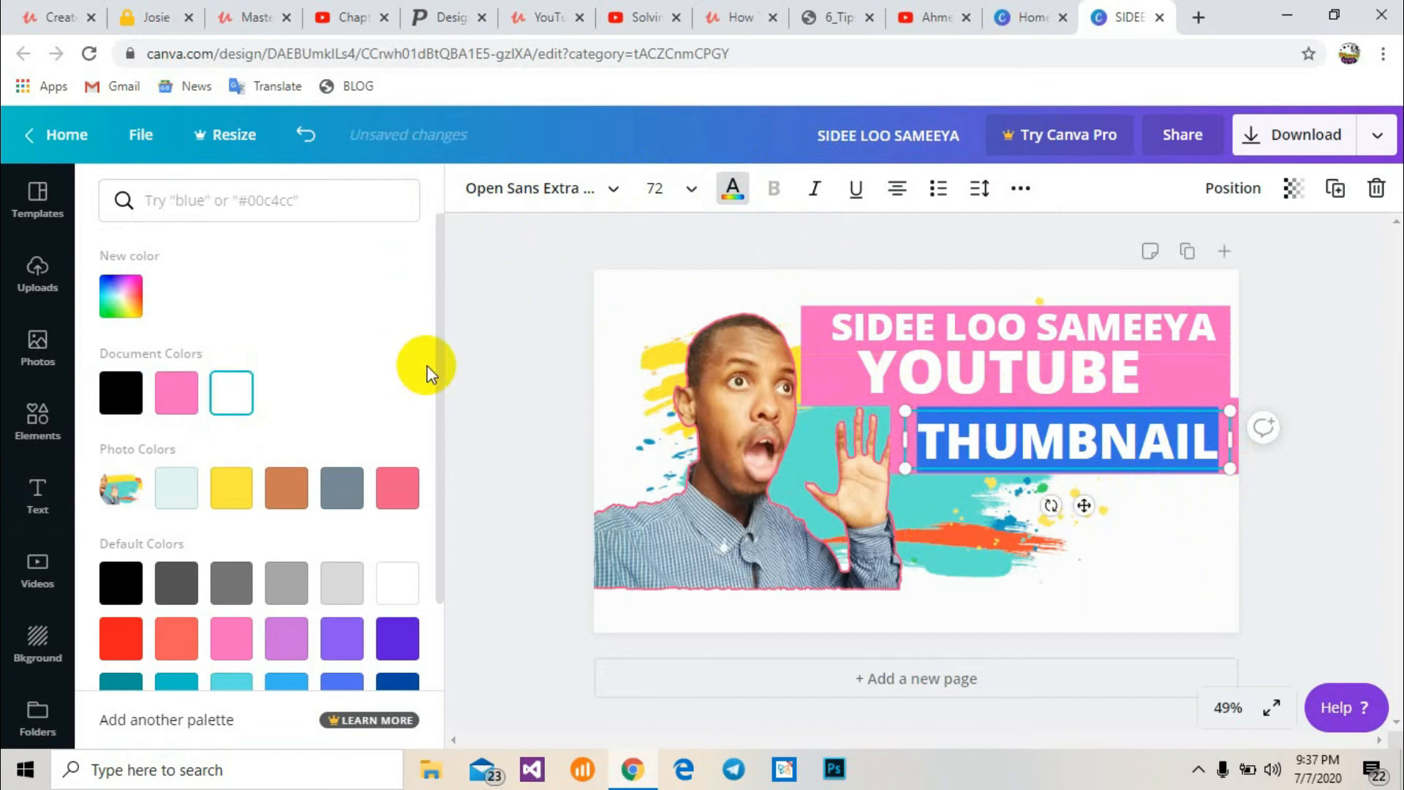
click(519, 354)
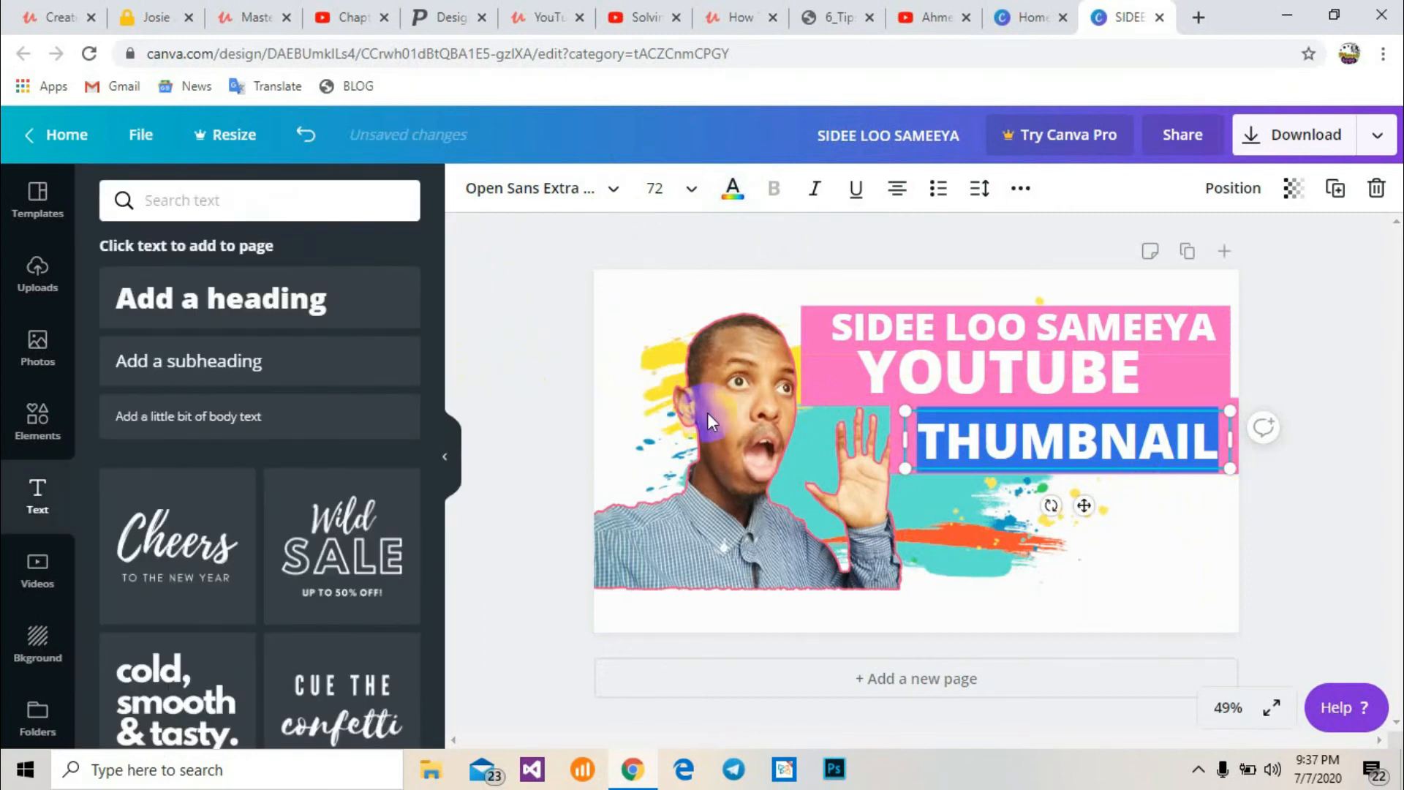
Nudge the THUMBNAIL text box so it sits centred on its pink bar
click(915, 534)
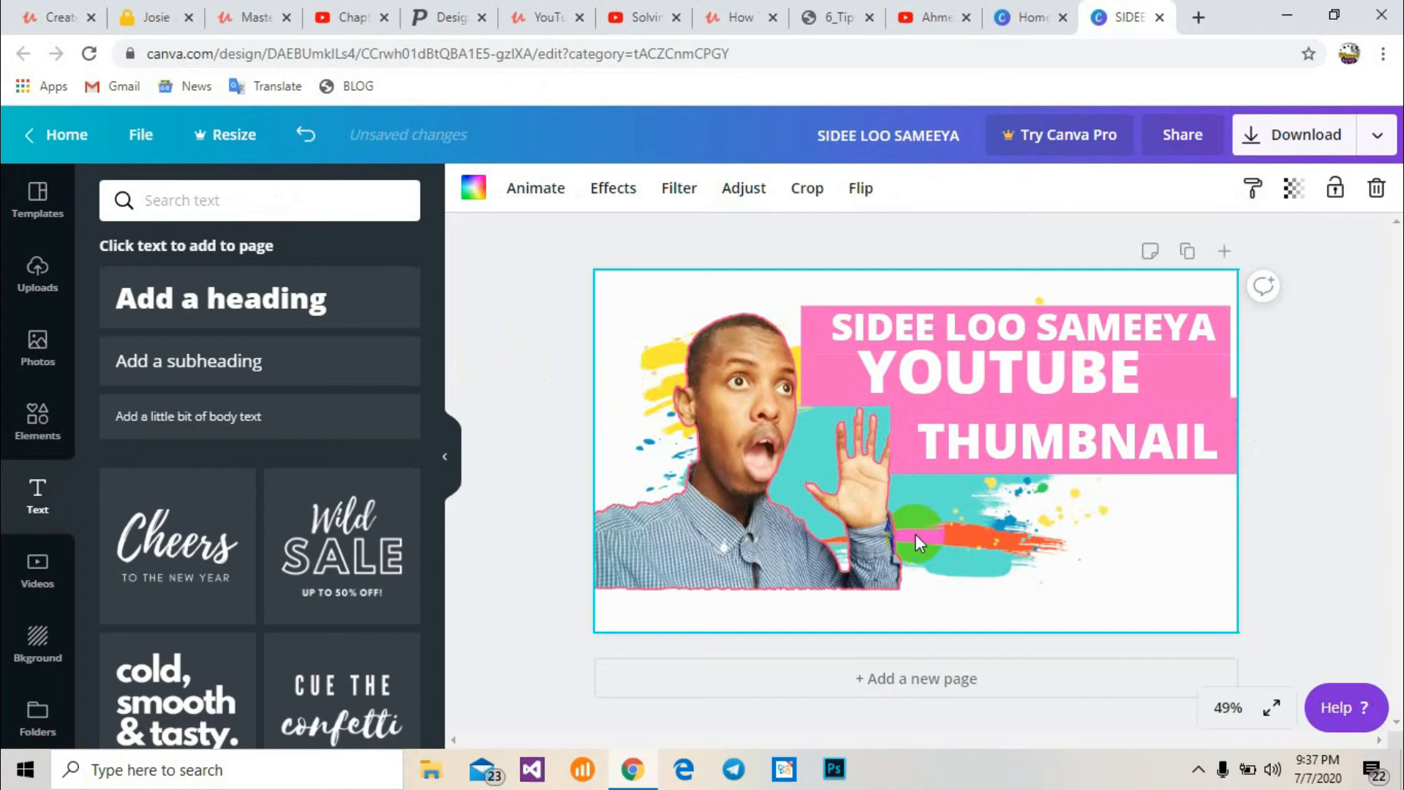
click(907, 443)
drag(920, 454, 921, 461)
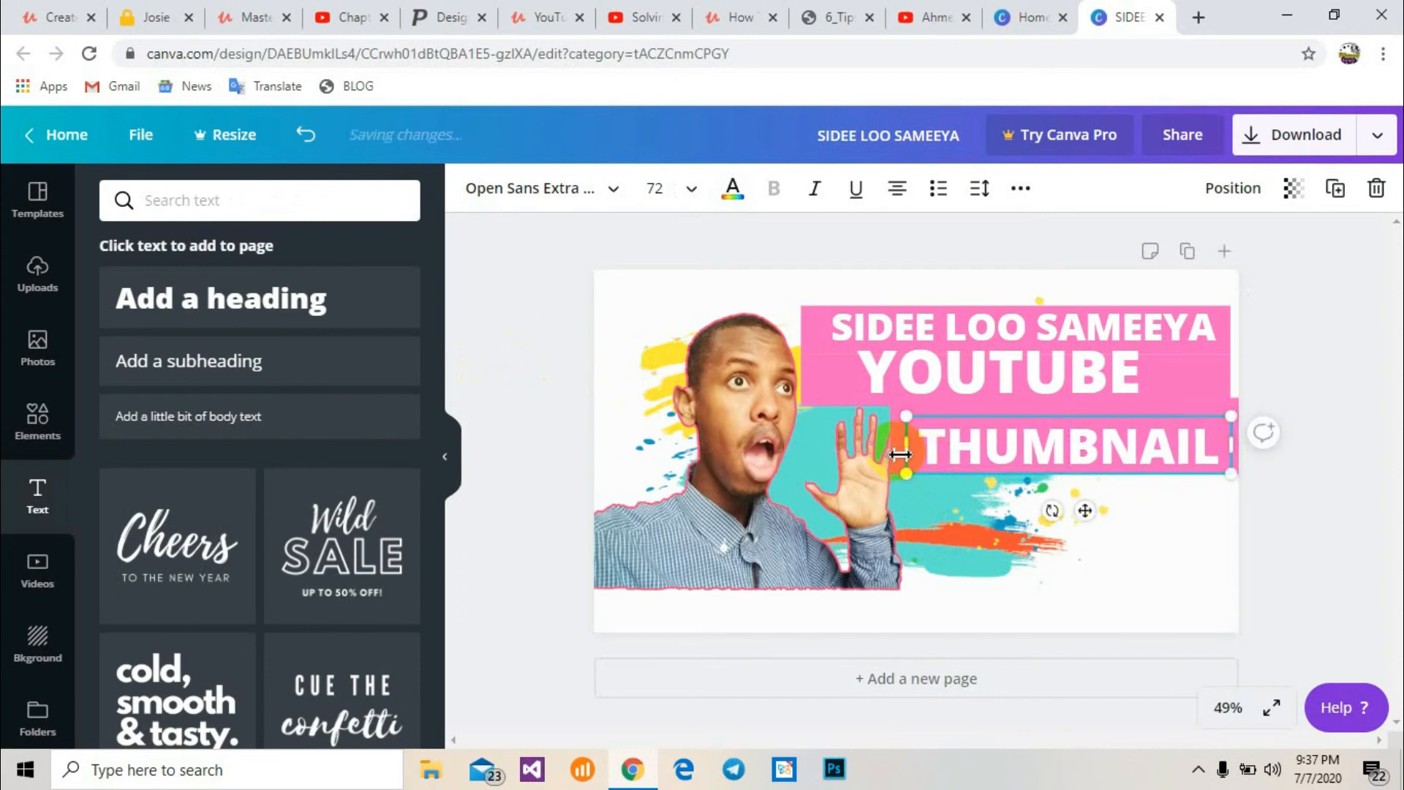
drag(1215, 402, 1214, 414)
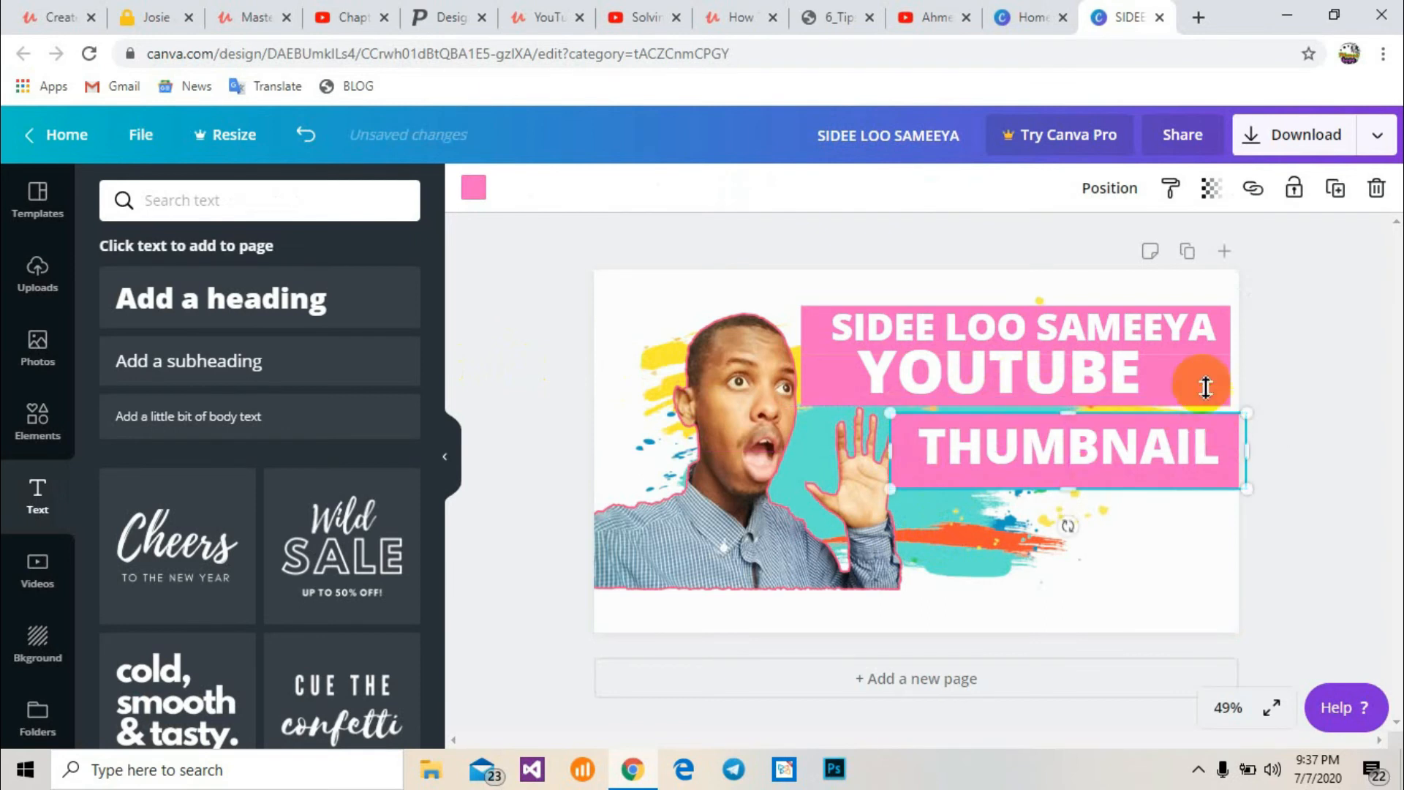
click(1200, 375)
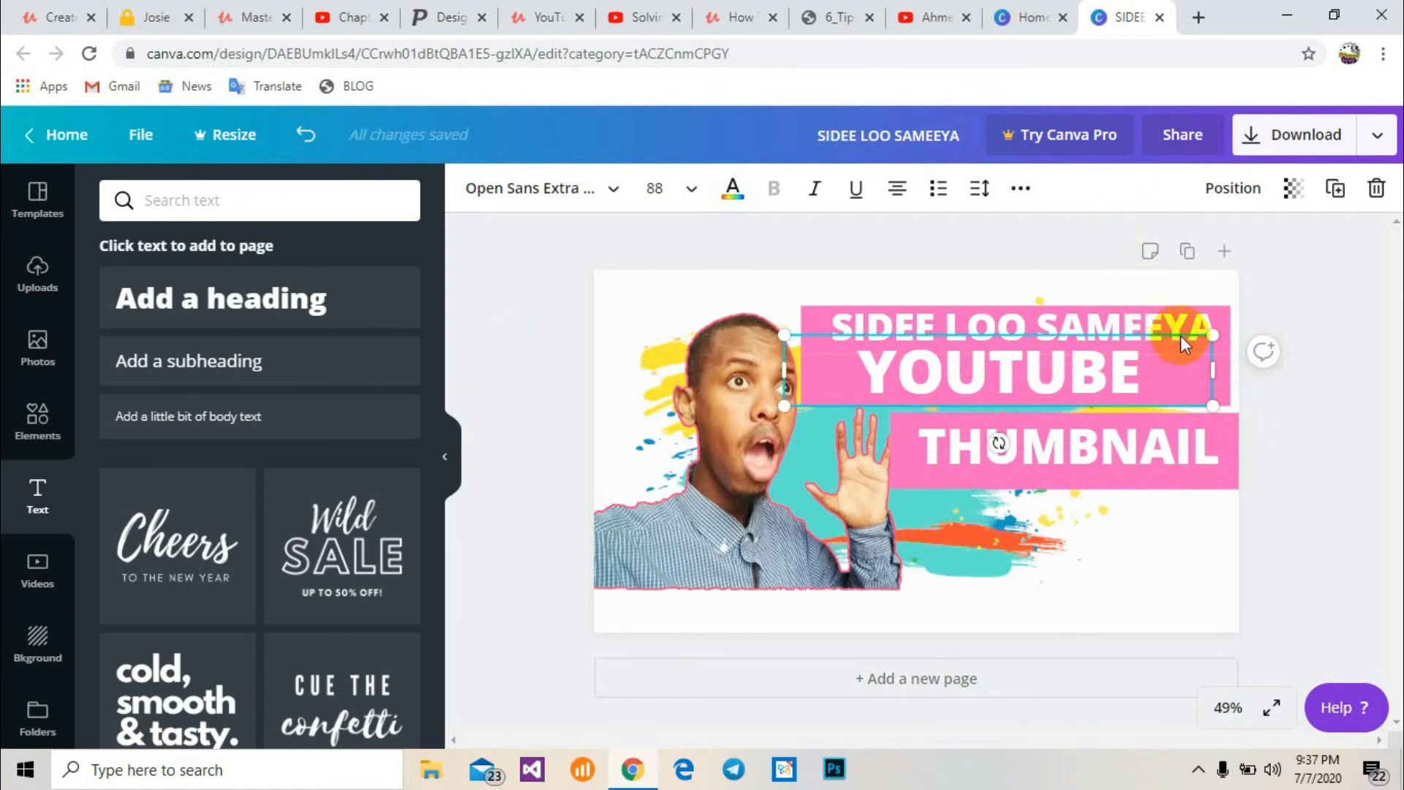
click(1175, 584)
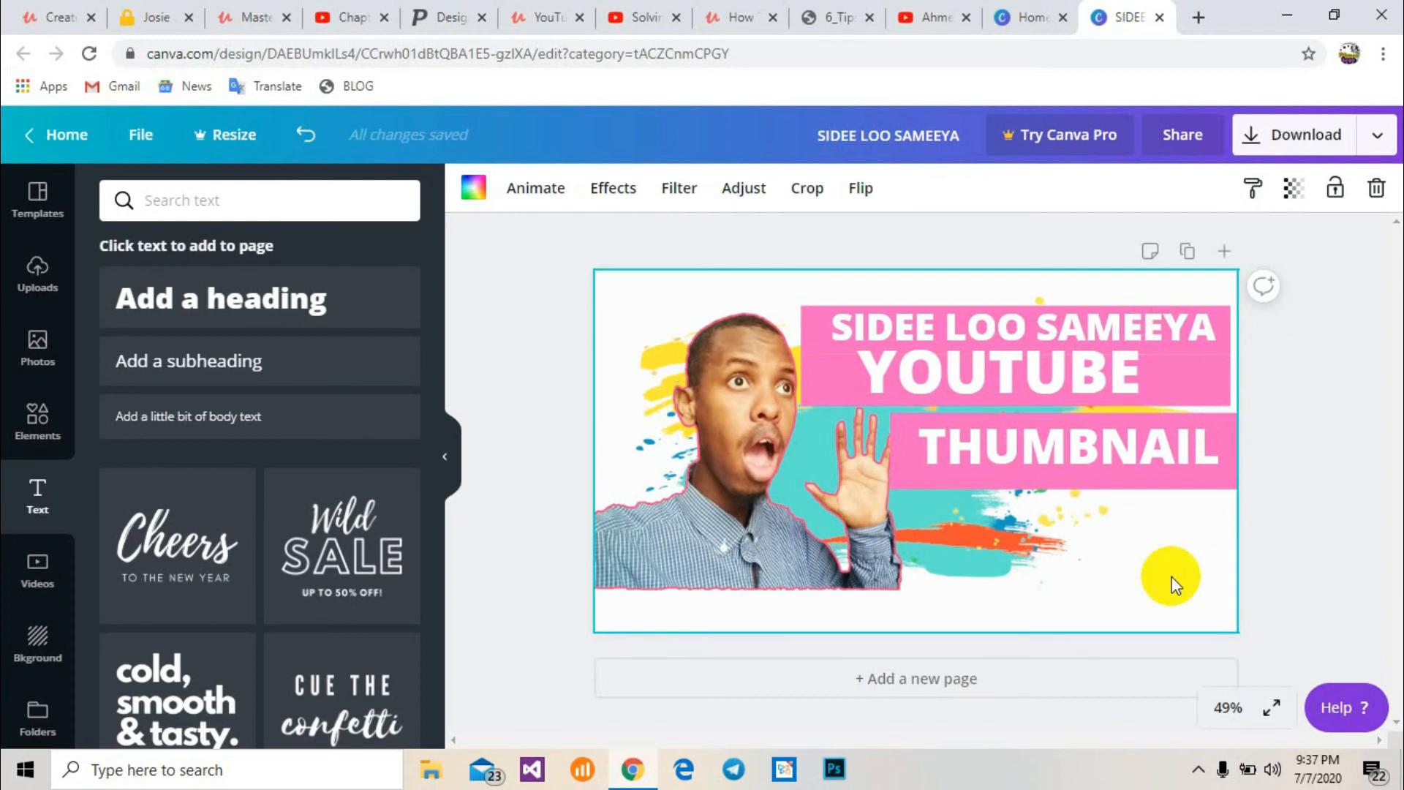
Add the OK-hand sticker from Elements, shrink it, and place it in the thumbnail's bottom-right corner
click(33, 410)
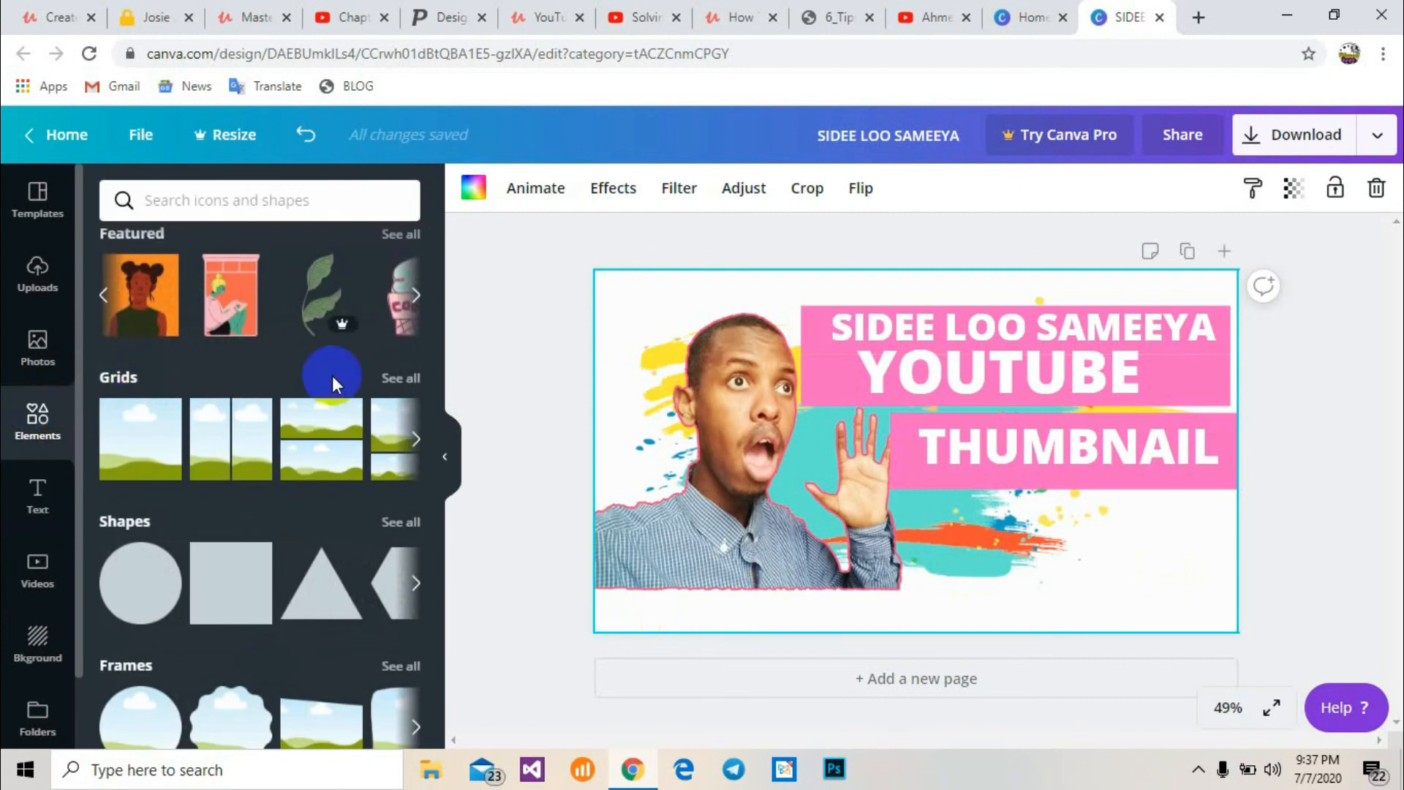
drag(437, 335, 449, 499)
click(243, 457)
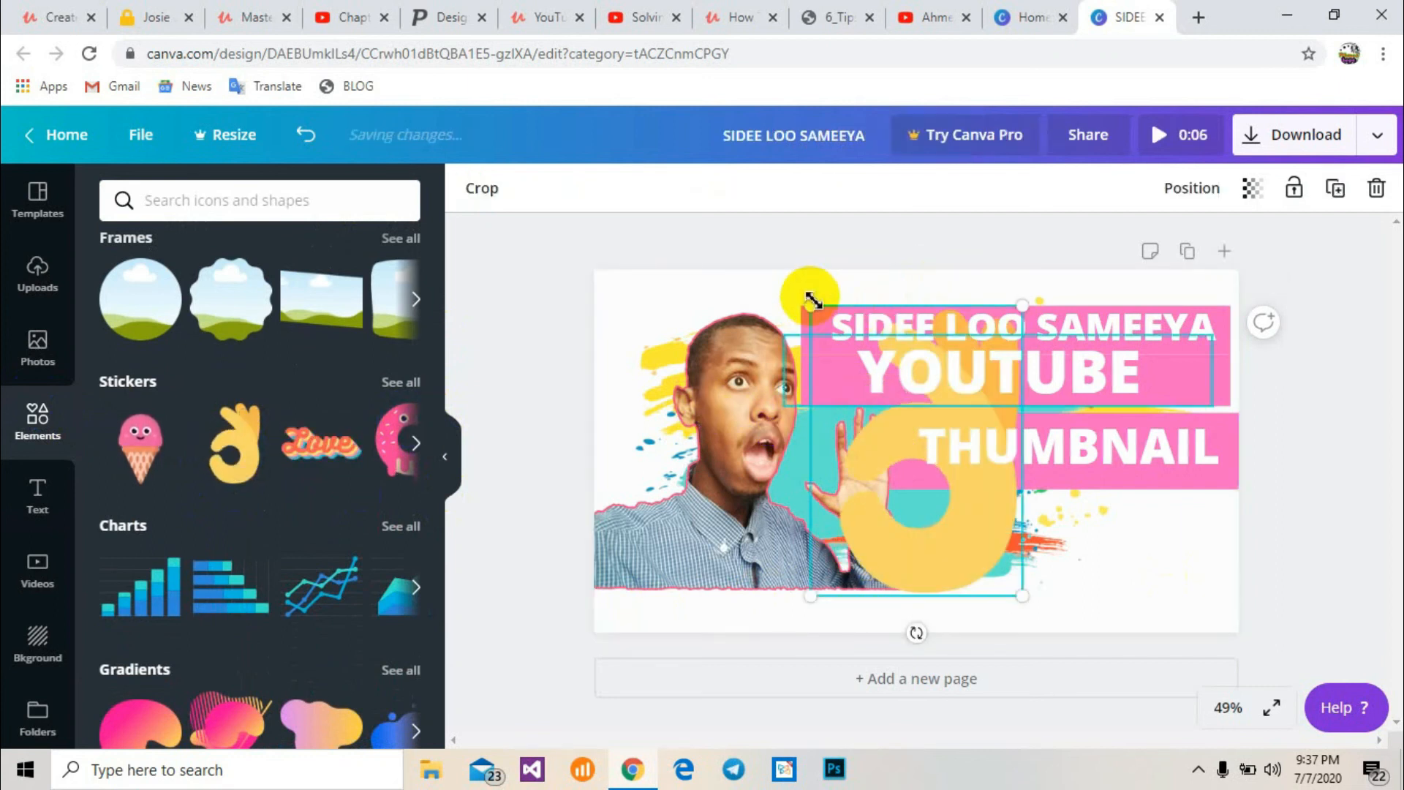
drag(810, 304, 934, 475)
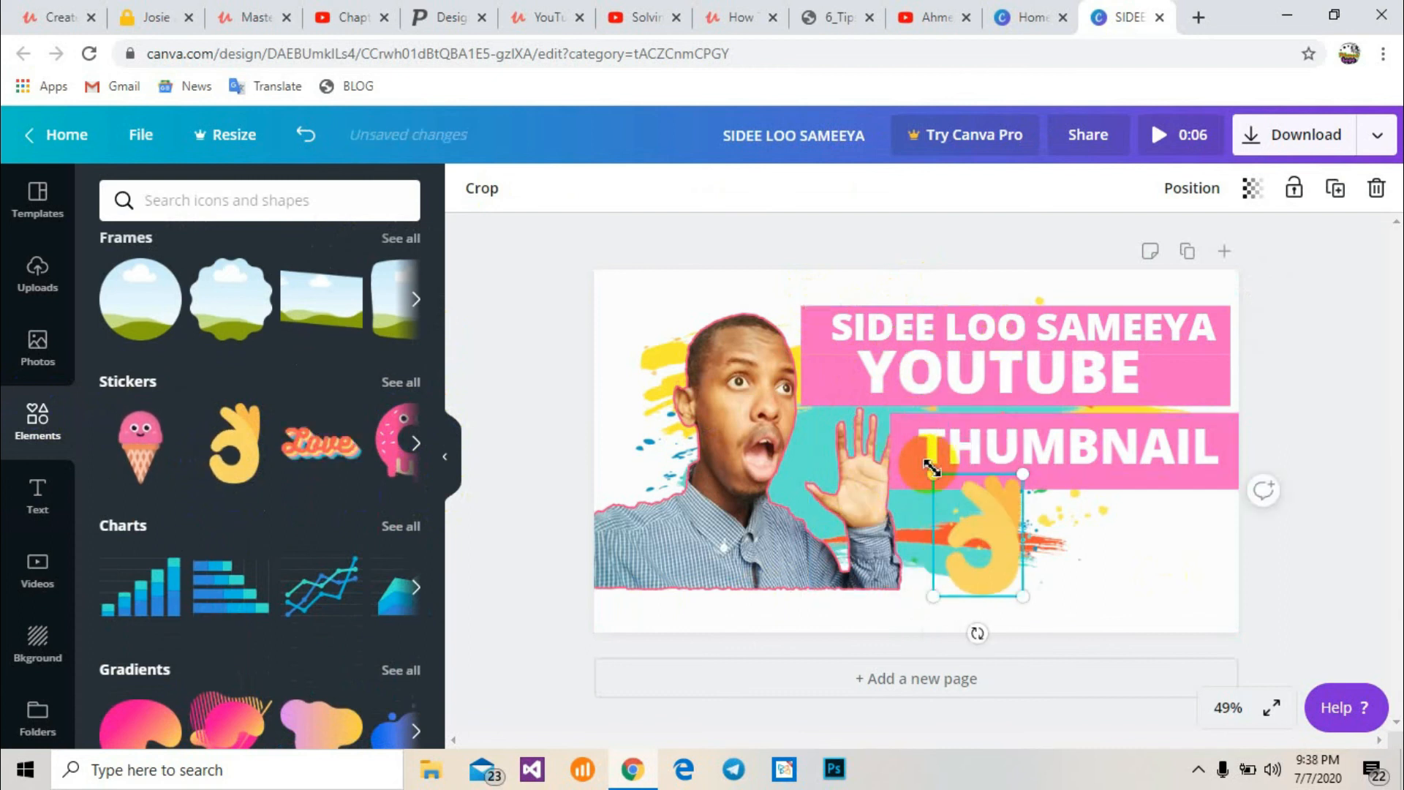
drag(985, 538, 1118, 570)
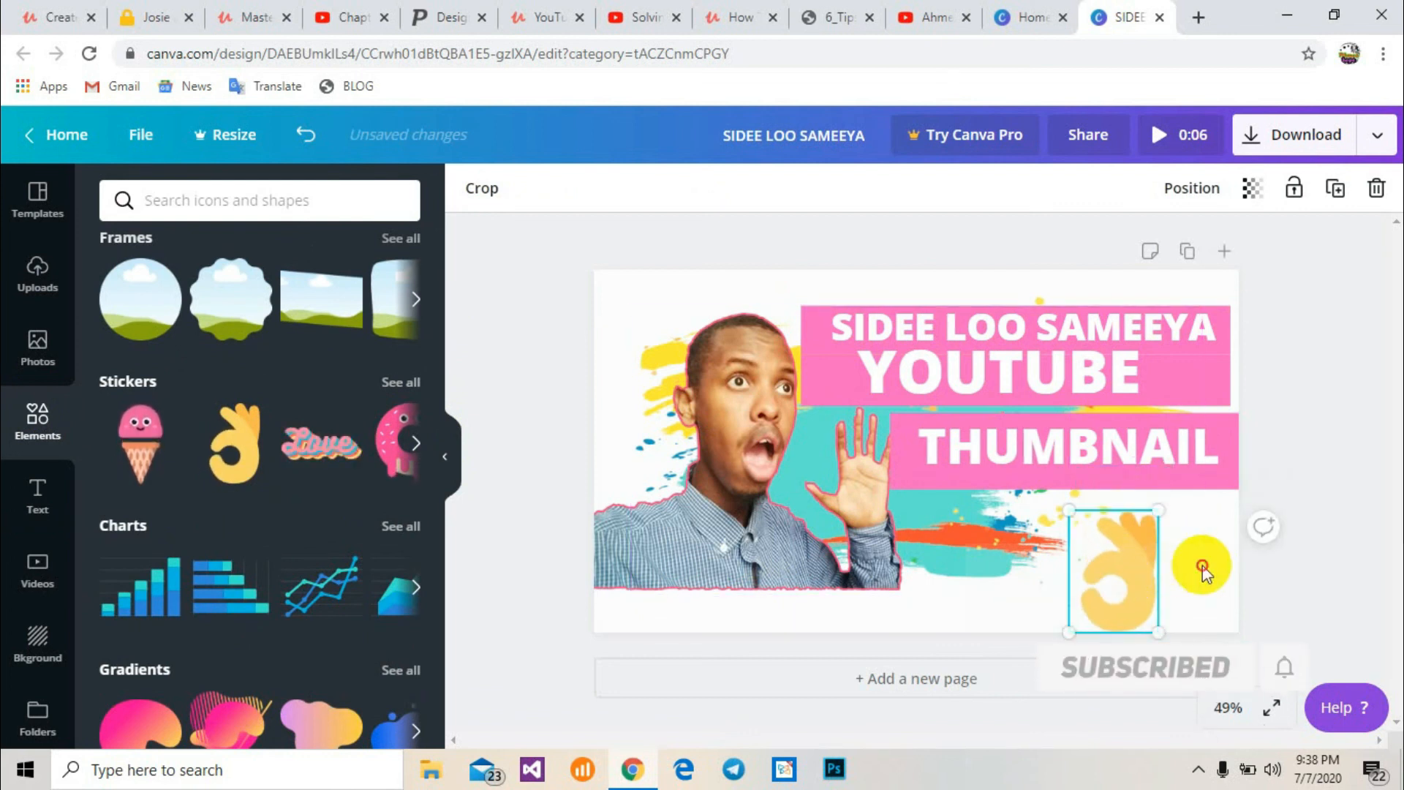
click(1202, 565)
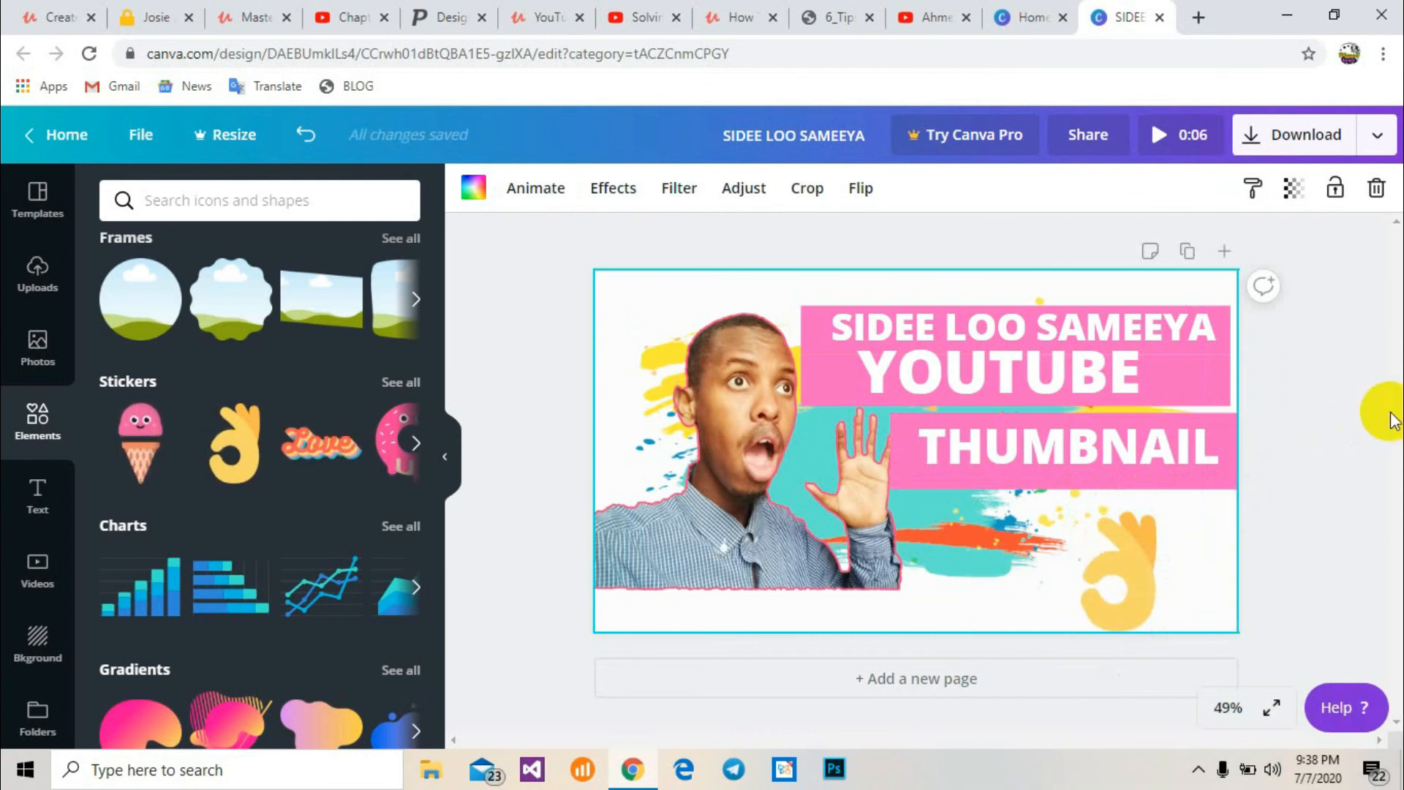
Download the design as a PNG file
click(1283, 138)
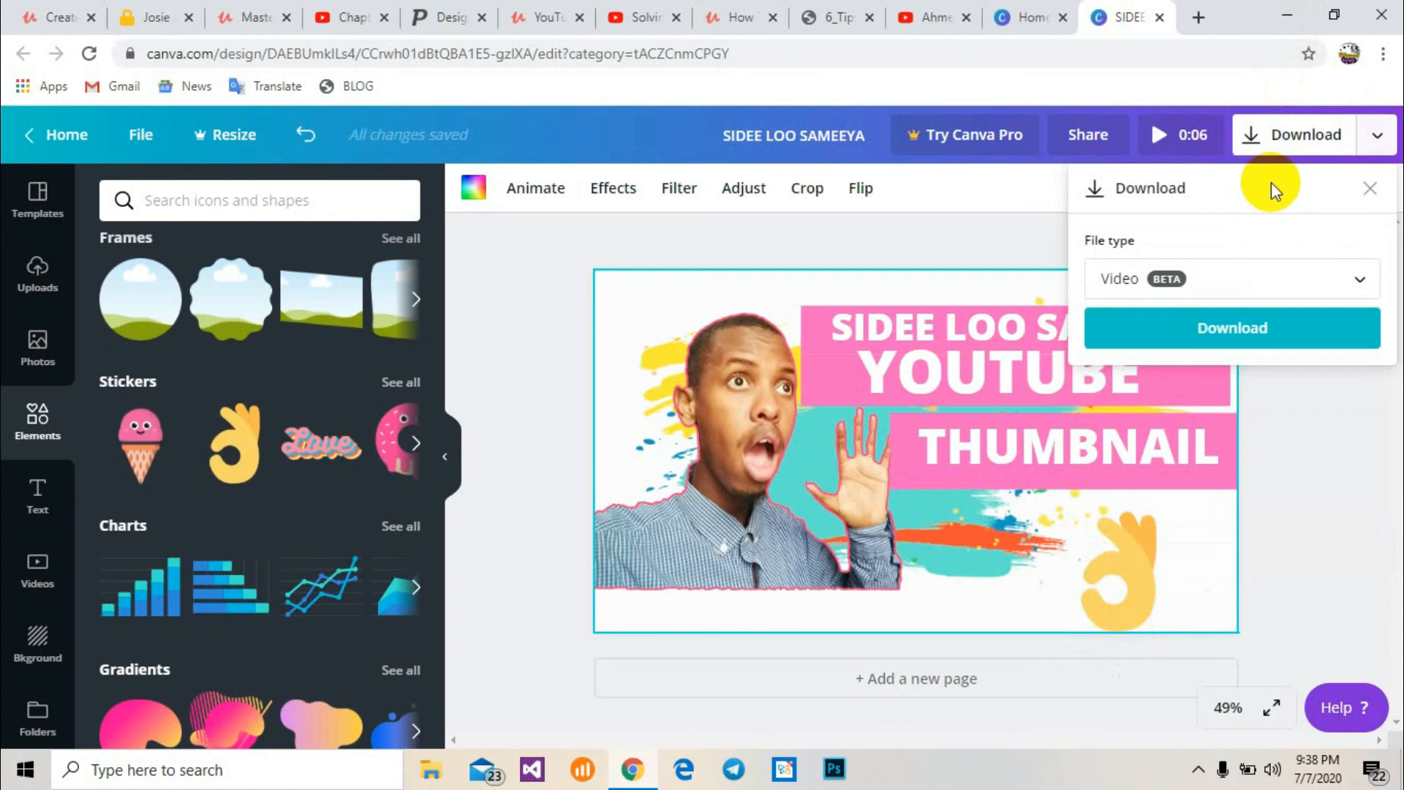
click(1230, 270)
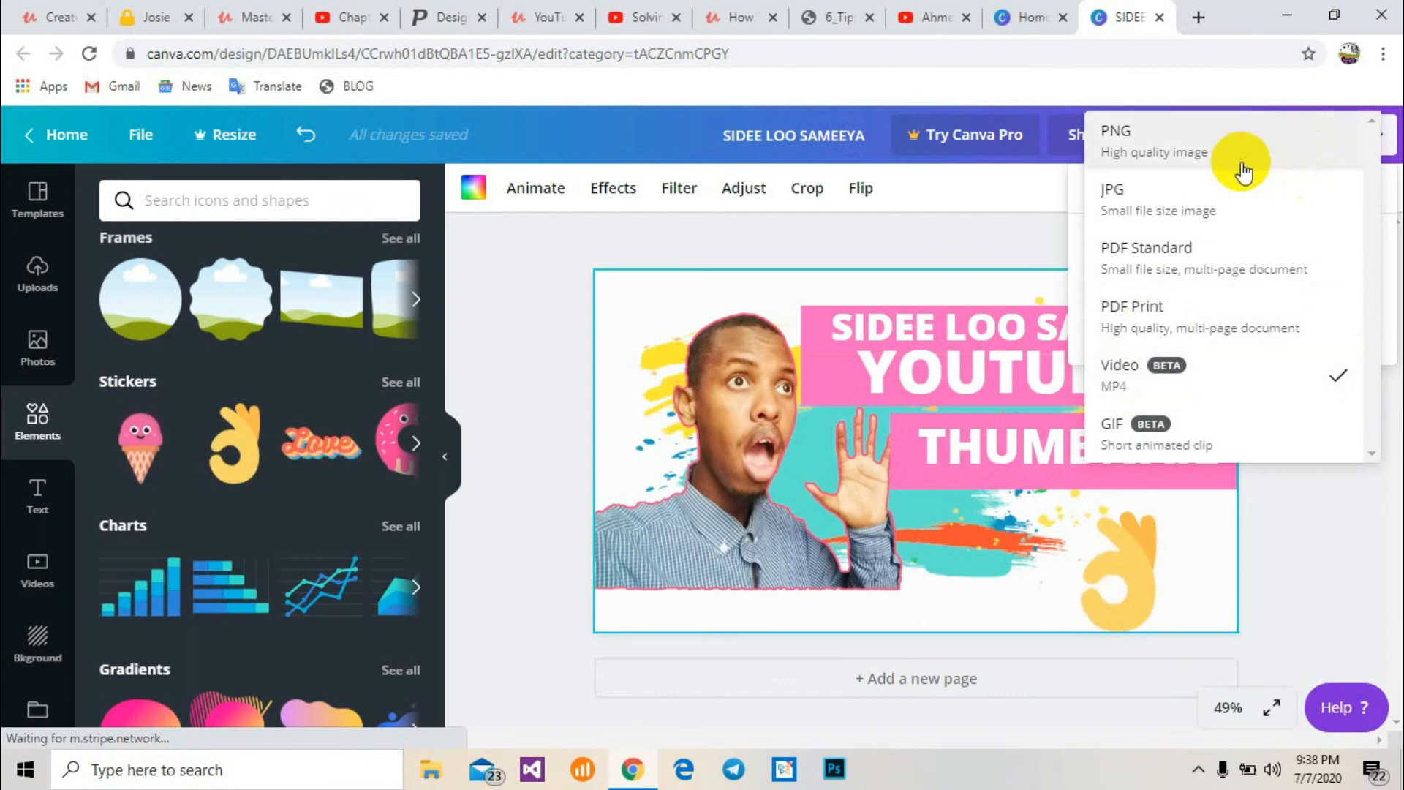
click(1240, 161)
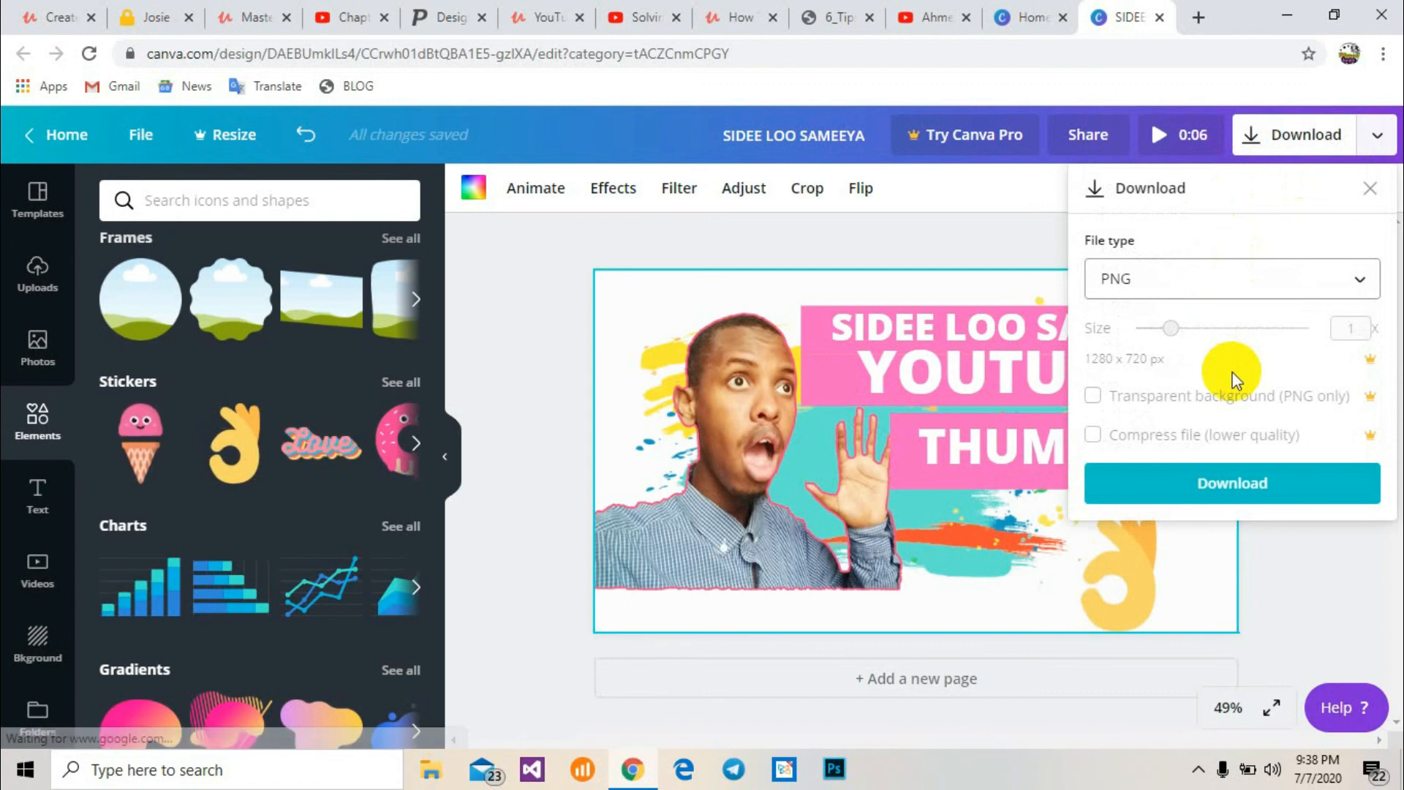
click(1228, 488)
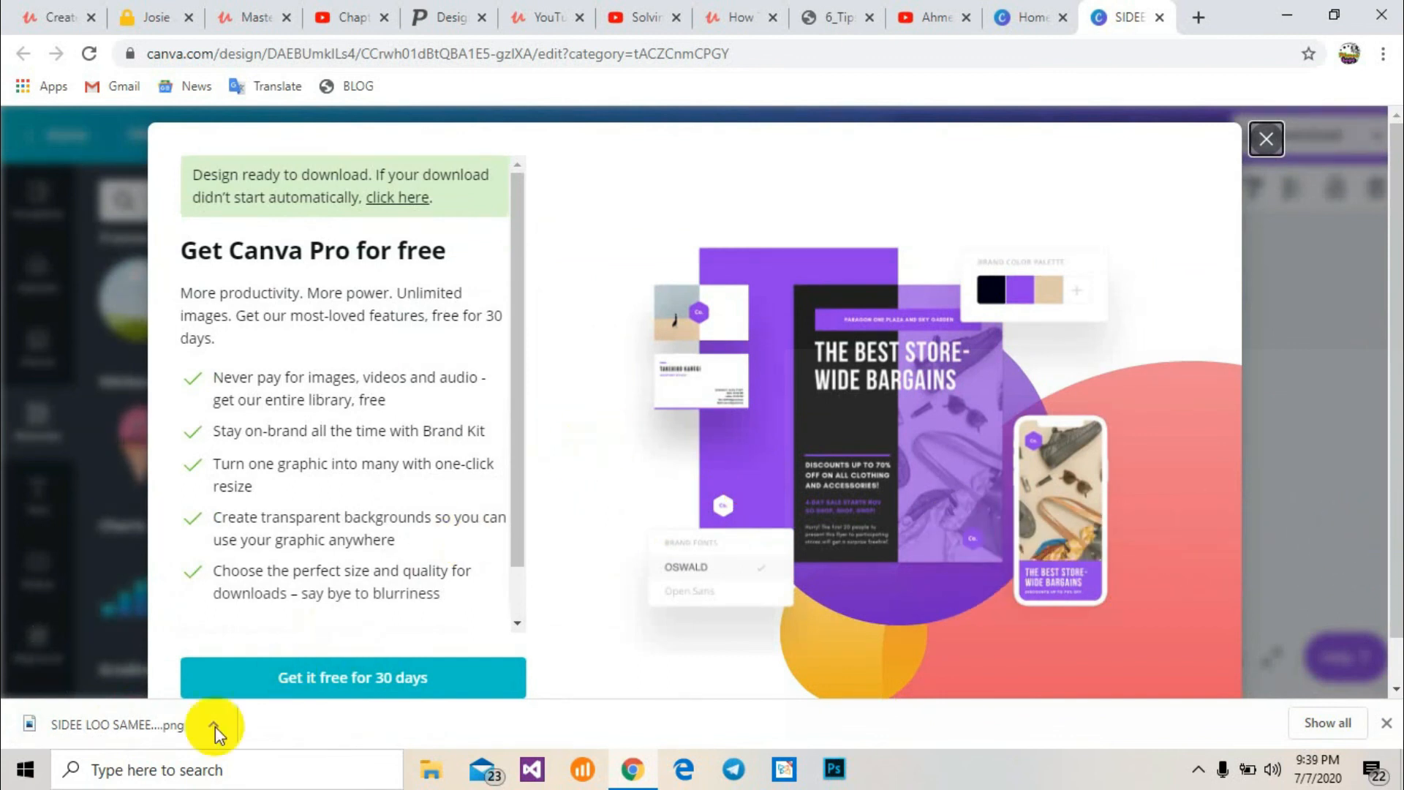
Open the downloaded SIDEE LOO SAMEEYA PNG file from the browser's downloads
click(99, 724)
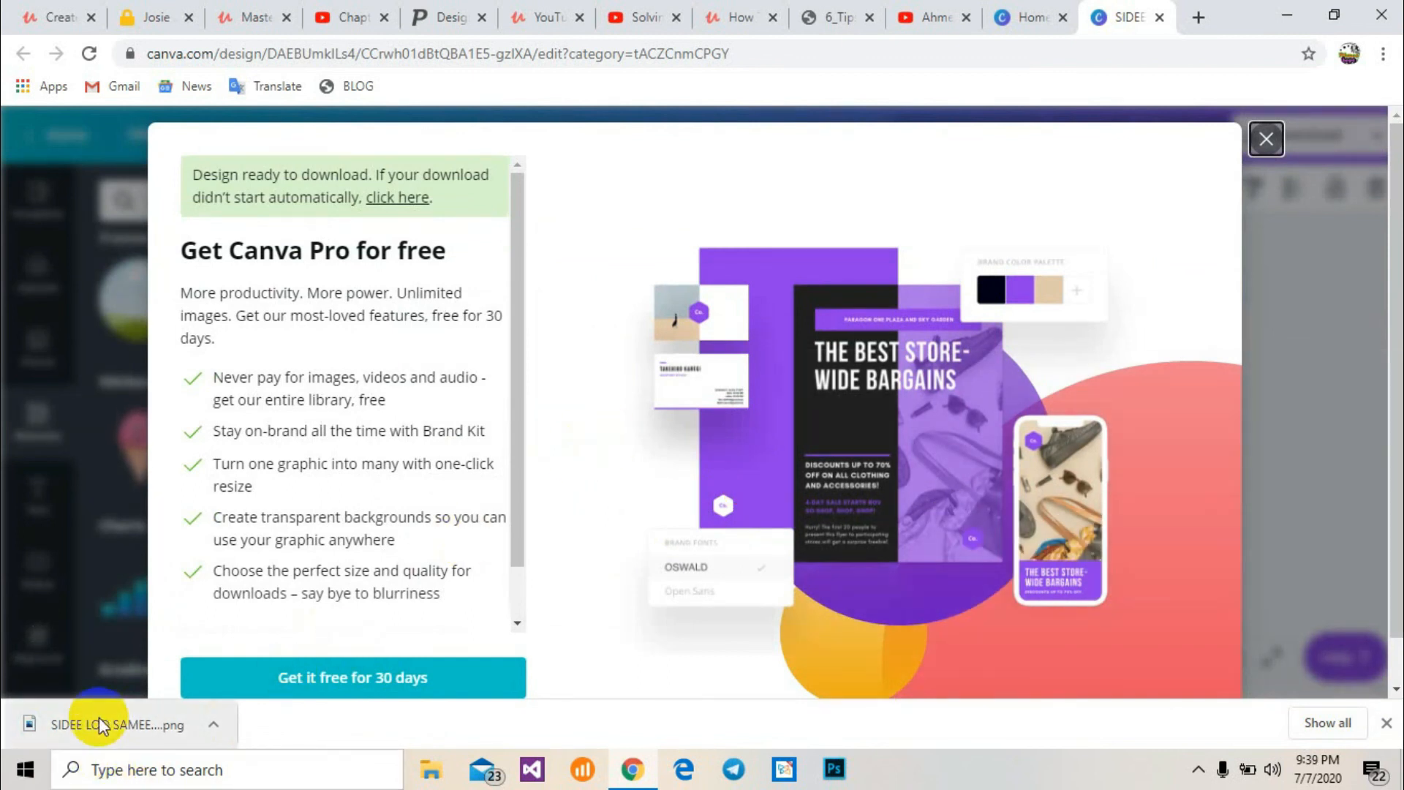
click(218, 730)
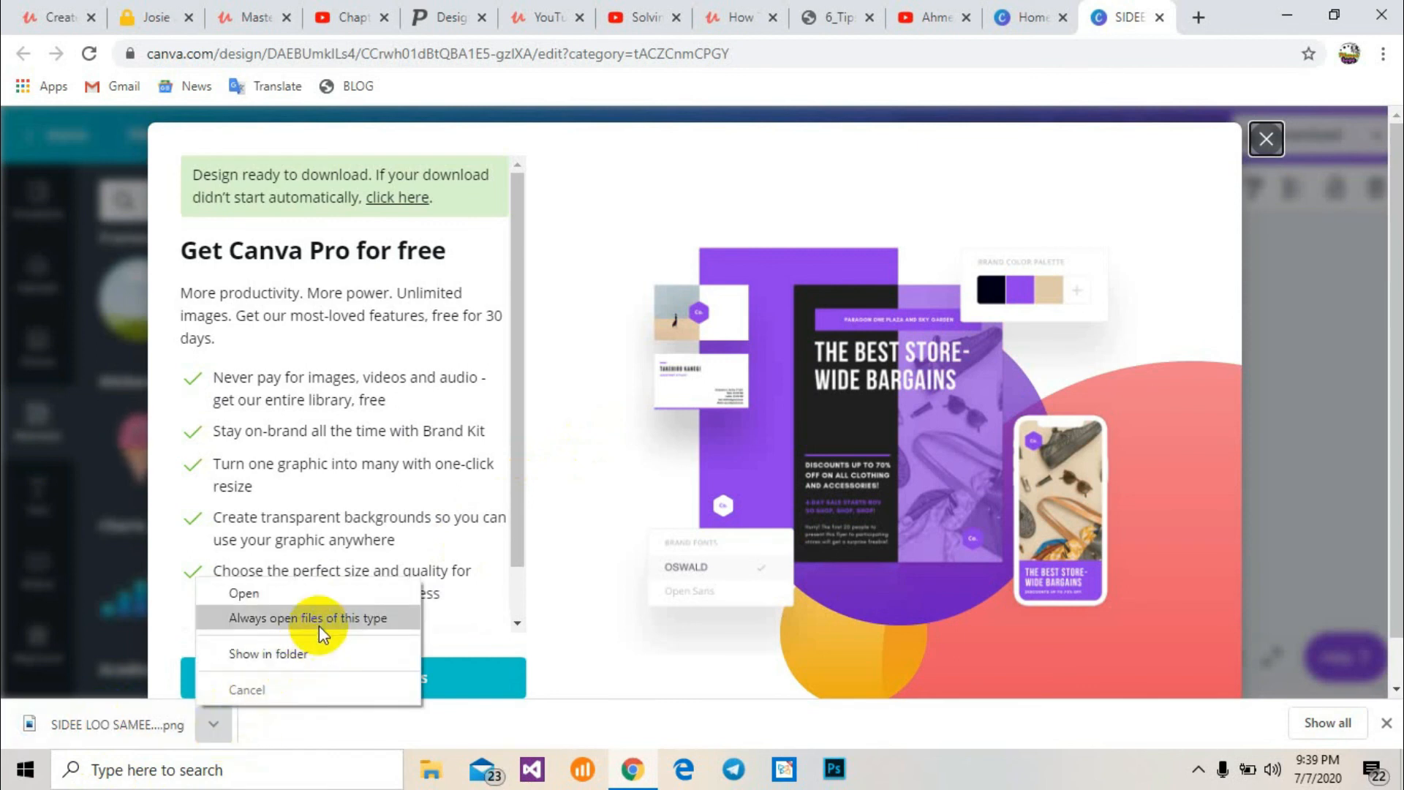
click(318, 596)
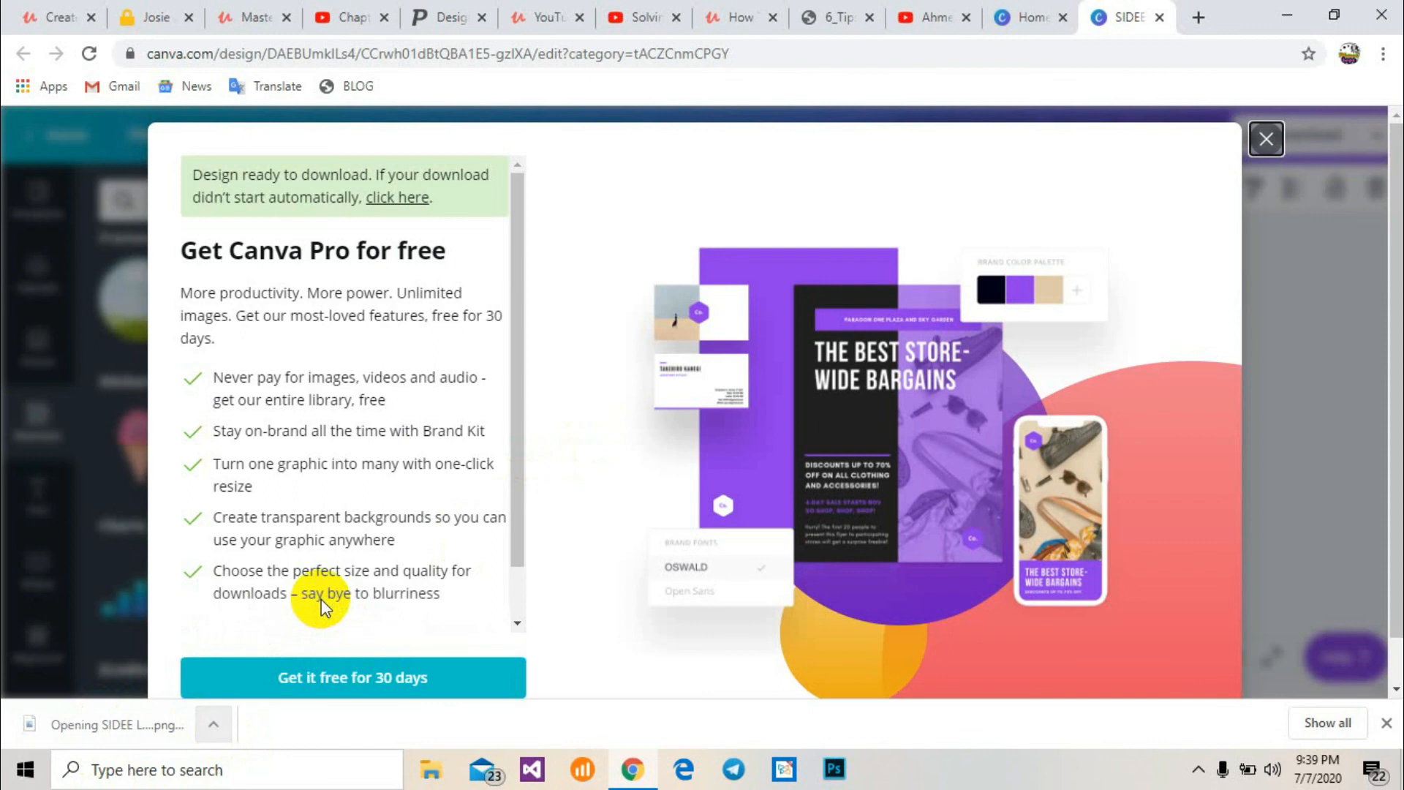